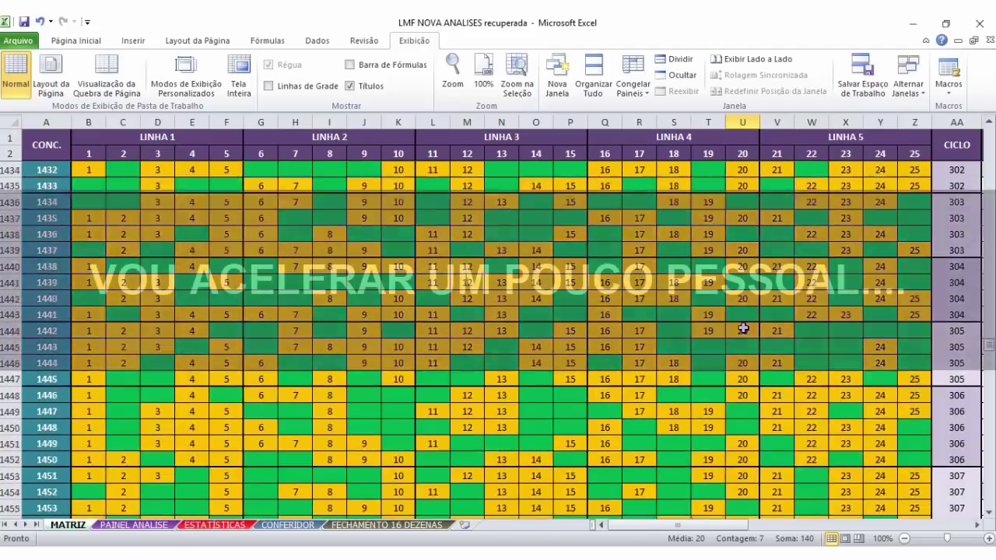
- Go back through the number 20 column of the MATRIZ sheet and select its unbroken run in contests 1354 to 1361
{"action": "scroll", "coordinate": [743, 328], "scroll_direction": "up", "scroll_amount": 4}
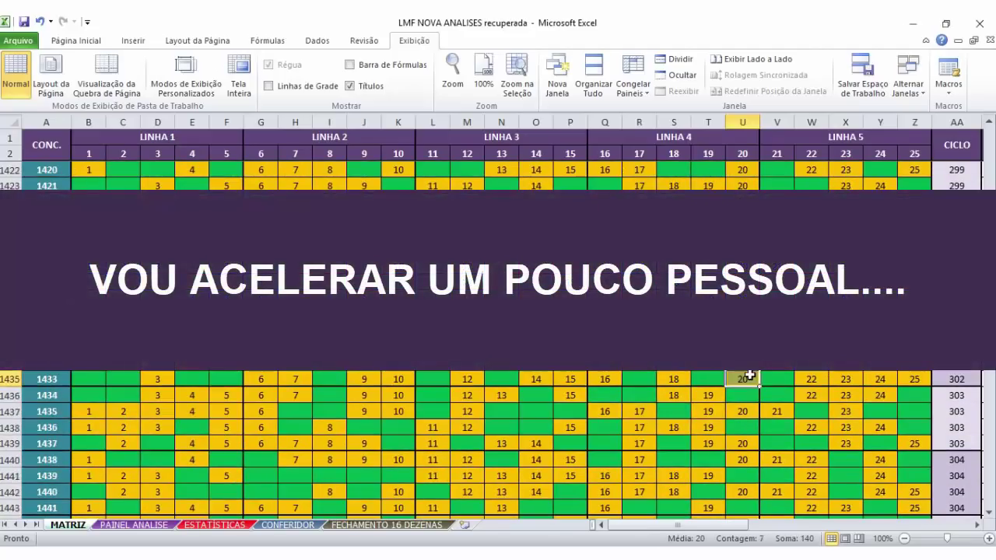
{"action": "scroll", "coordinate": [749, 378], "scroll_direction": "up", "scroll_amount": 14}
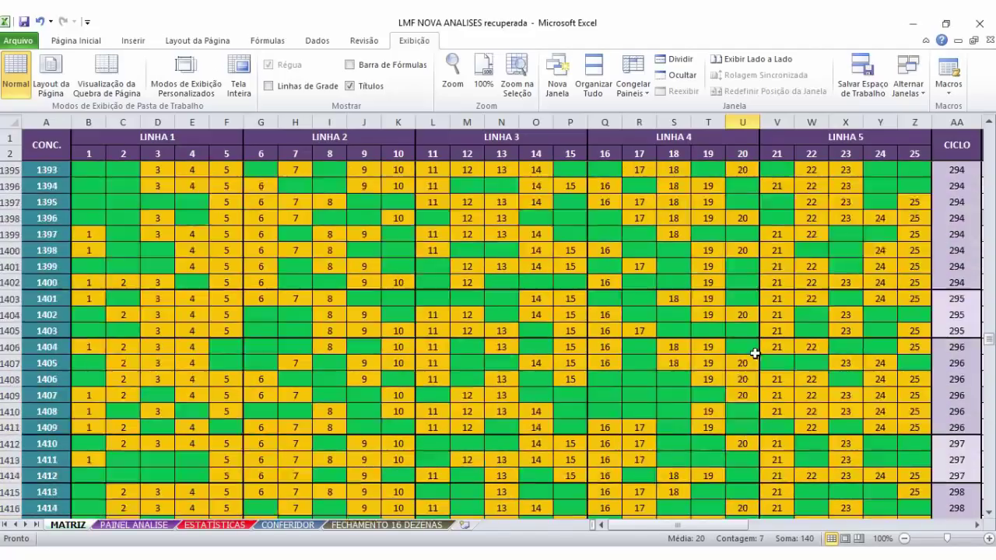
{"action": "scroll", "coordinate": [741, 291], "scroll_direction": "up", "scroll_amount": 5}
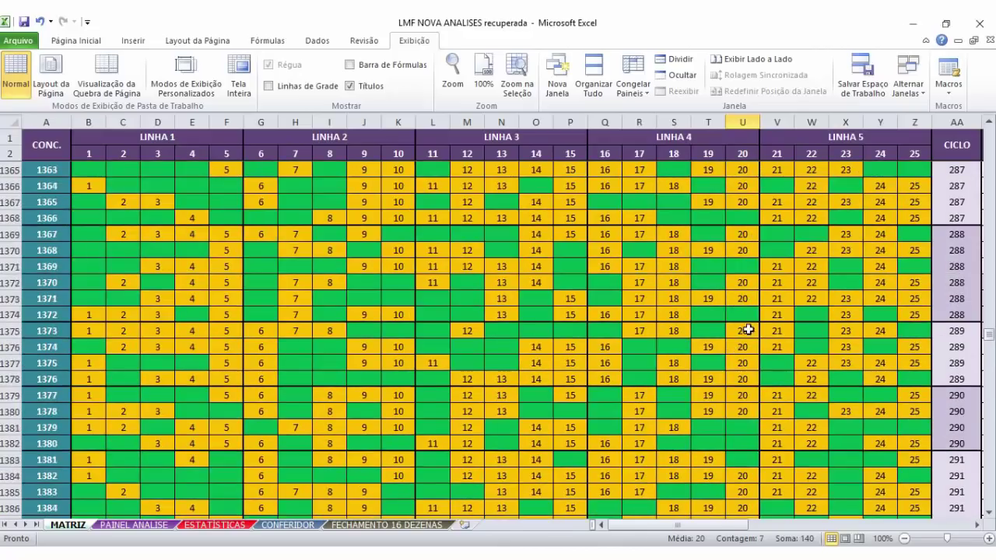
{"action": "left_click_drag", "start_coordinate": [749, 330], "coordinate": [747, 404]}
{"action": "scroll", "coordinate": [747, 404], "scroll_direction": "up", "scroll_amount": 5}
{"action": "left_click_drag", "start_coordinate": [740, 270], "coordinate": [740, 375]}
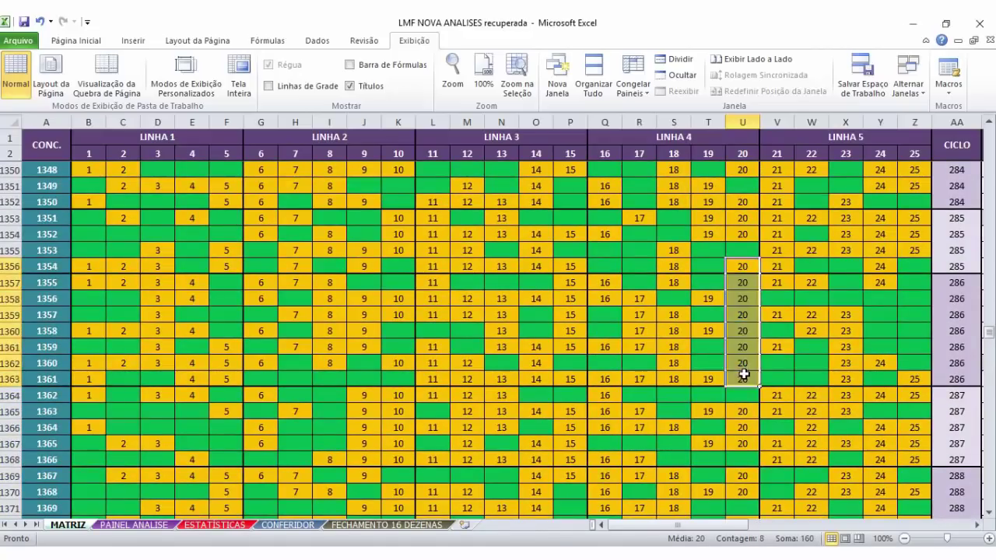
- Select the earlier number 20 runs in contests 1302 to 1309 and in contests 1247 to 1255
{"action": "scroll", "coordinate": [743, 374], "scroll_direction": "up", "scroll_amount": 4}
{"action": "scroll", "coordinate": [743, 374], "scroll_direction": "up", "scroll_amount": 13}
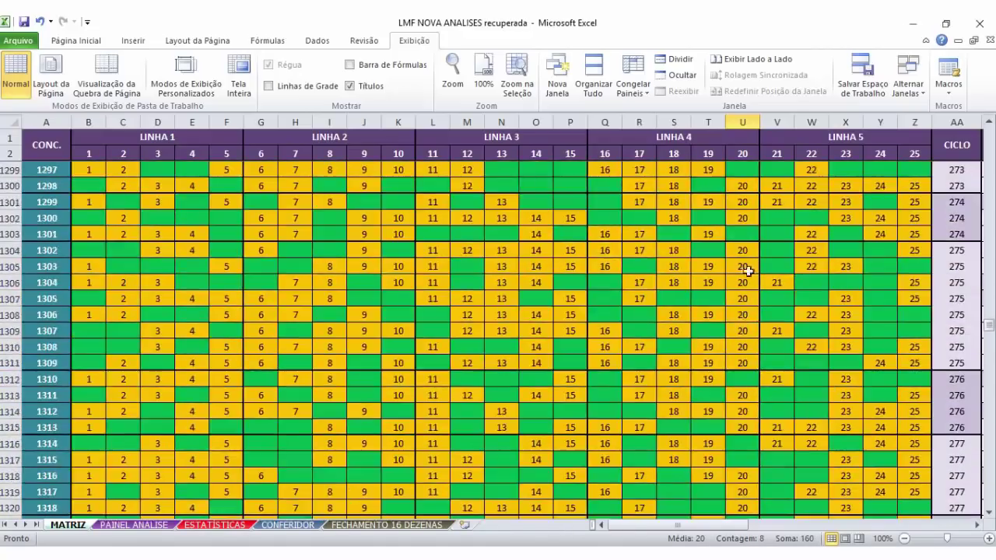
{"action": "left_click_drag", "start_coordinate": [743, 251], "coordinate": [741, 365]}
{"action": "scroll", "coordinate": [739, 368], "scroll_direction": "up", "scroll_amount": 16}
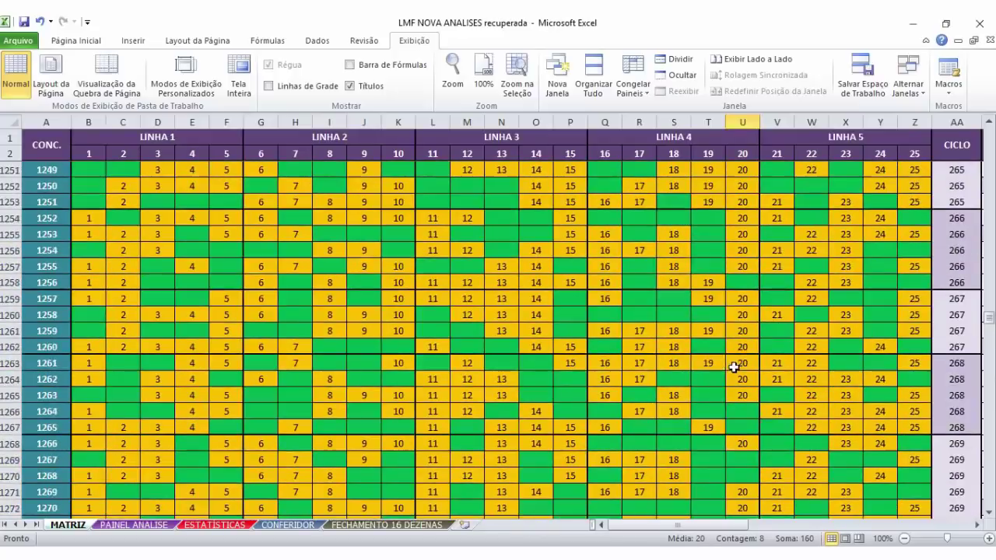
{"action": "scroll", "coordinate": [740, 365], "scroll_direction": "up", "scroll_amount": 2}
{"action": "left_click_drag", "start_coordinate": [741, 234], "coordinate": [741, 360]}
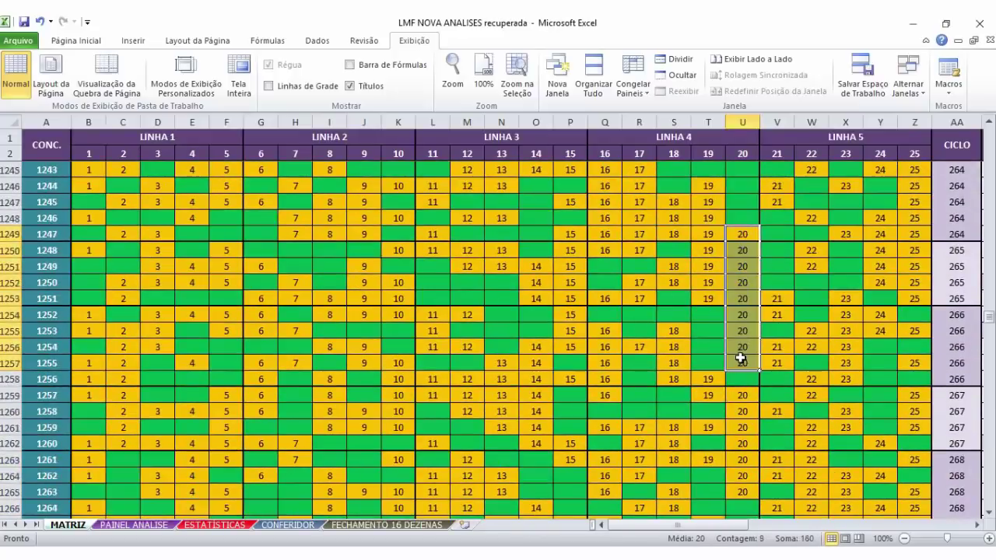
- Select the number 20 run in contests 1208 to 1220, and then mark contest number 1220 in the CONC. column
{"action": "scroll", "coordinate": [736, 420], "scroll_direction": "up", "scroll_amount": 13}
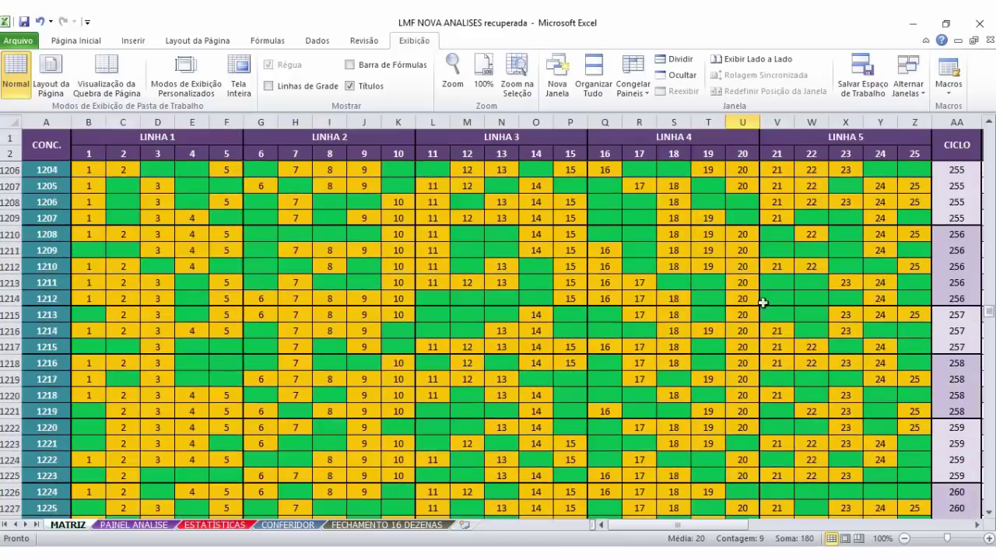
{"action": "left_click", "coordinate": [748, 235]}
{"action": "left_click_drag", "start_coordinate": [748, 236], "coordinate": [749, 424]}
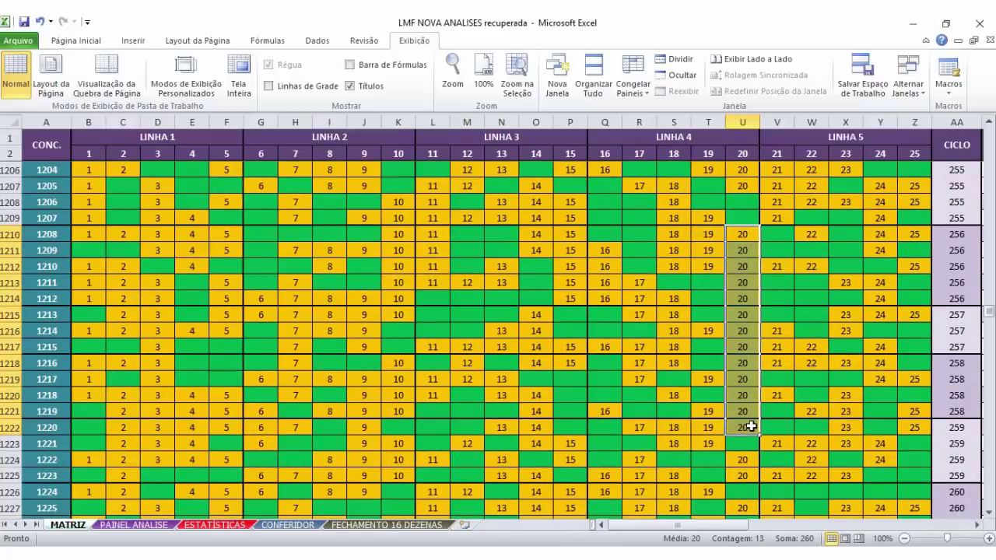
{"action": "left_click", "coordinate": [749, 424]}
{"action": "left_click_drag", "start_coordinate": [747, 234], "coordinate": [37, 427]}
{"action": "left_click", "coordinate": [39, 427]}
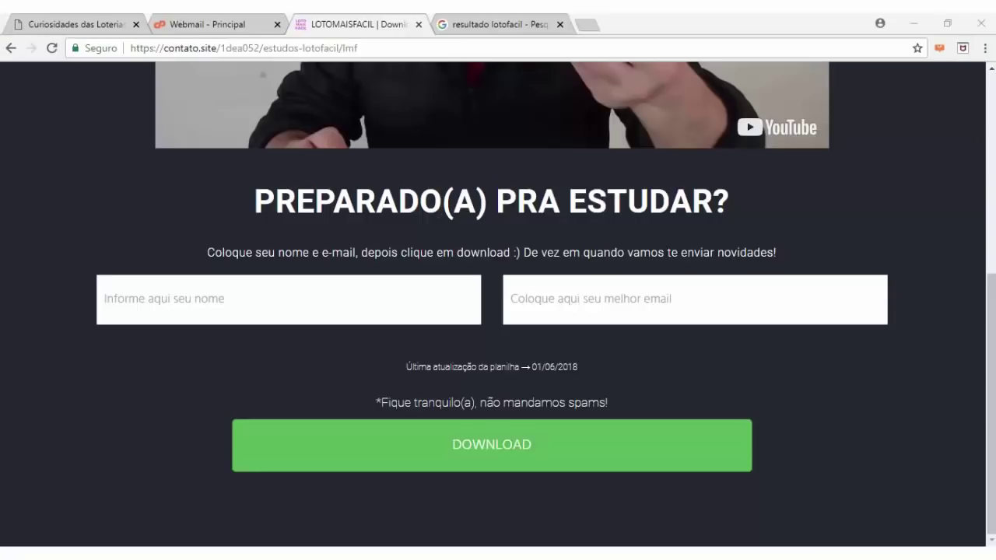
- Switch to the browser, open the official Lotofácil page from the Google result, look up contest 1220 and highlight its date
{"action": "left_click", "coordinate": [487, 23]}
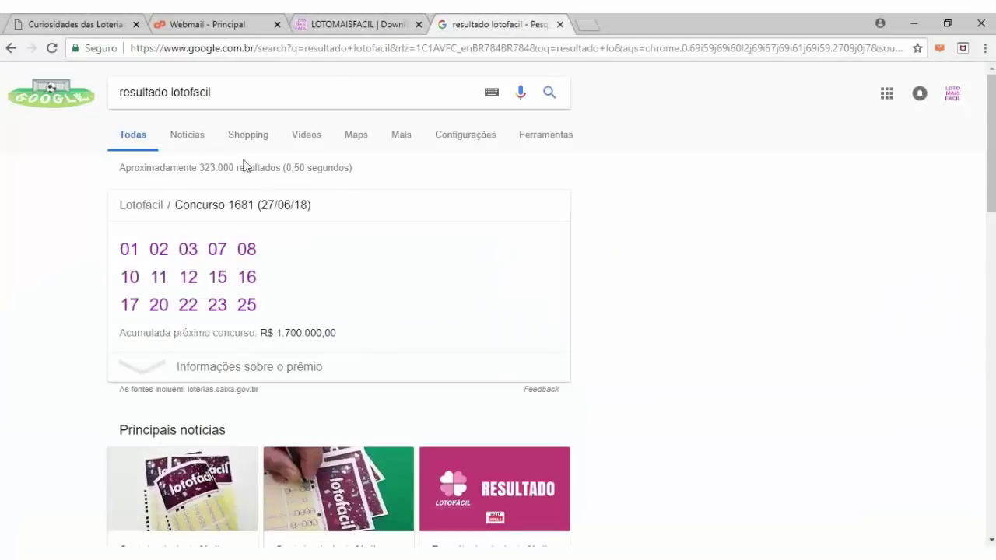
{"action": "left_click", "coordinate": [229, 389]}
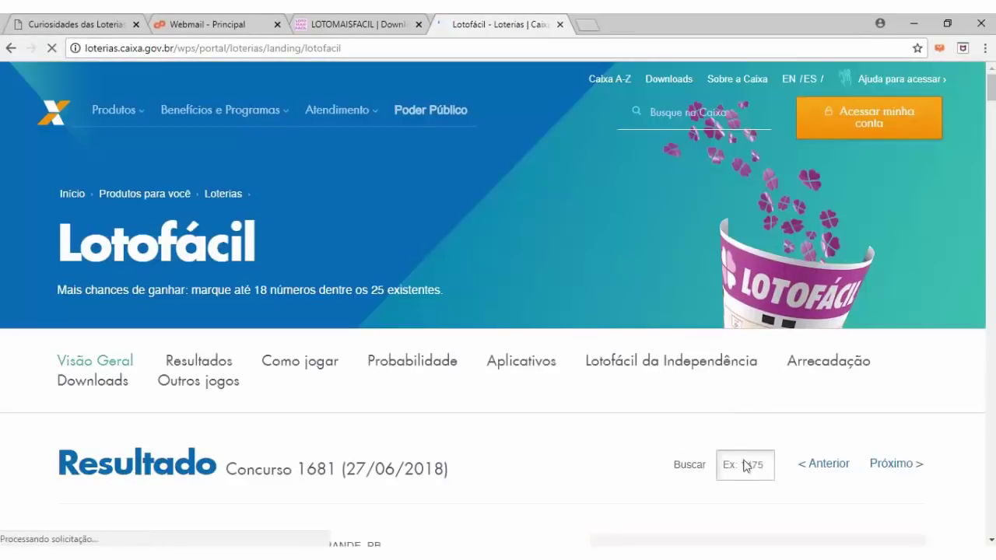
{"action": "type", "text": "1220"}
{"action": "key", "text": "Return"}
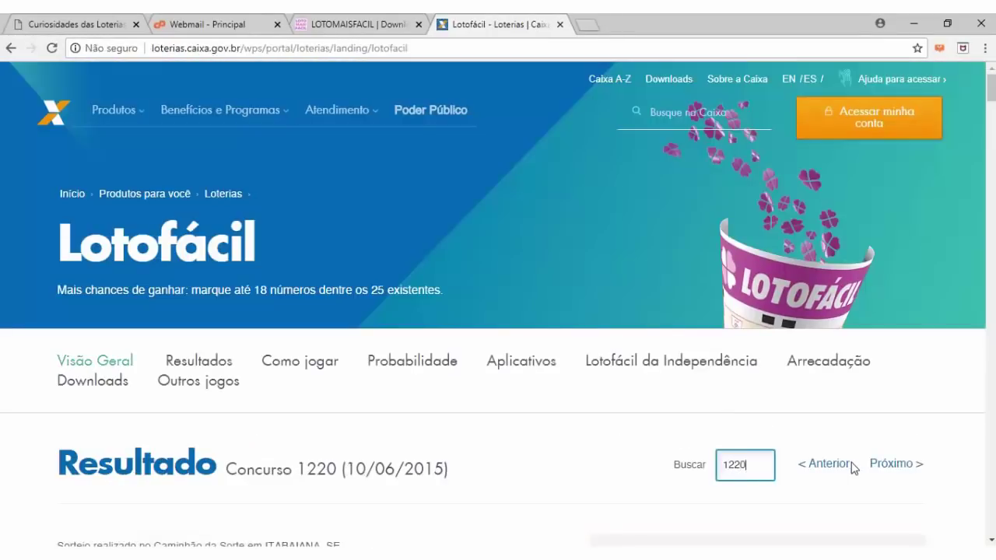
{"action": "left_click_drag", "start_coordinate": [310, 476], "coordinate": [456, 484]}
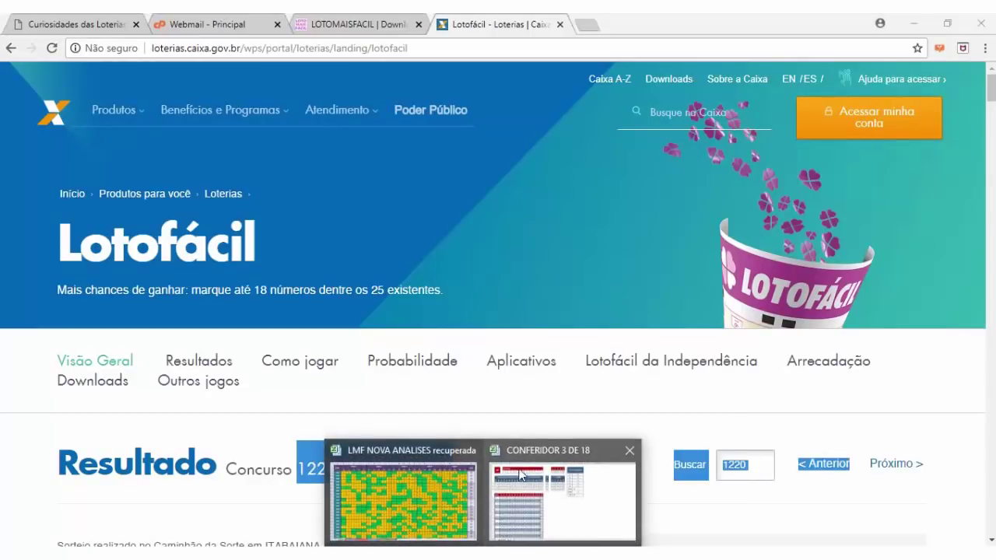
- Return to the LMF NOVA ANALISES workbook, select the number 20 run in contests 1175 to 1184 and highlight contest 1184's row up to number 20
{"action": "left_click", "coordinate": [449, 521]}
{"action": "scroll", "coordinate": [759, 306], "scroll_direction": "up", "scroll_amount": 6}
{"action": "scroll", "coordinate": [760, 306], "scroll_direction": "up", "scroll_amount": 7}
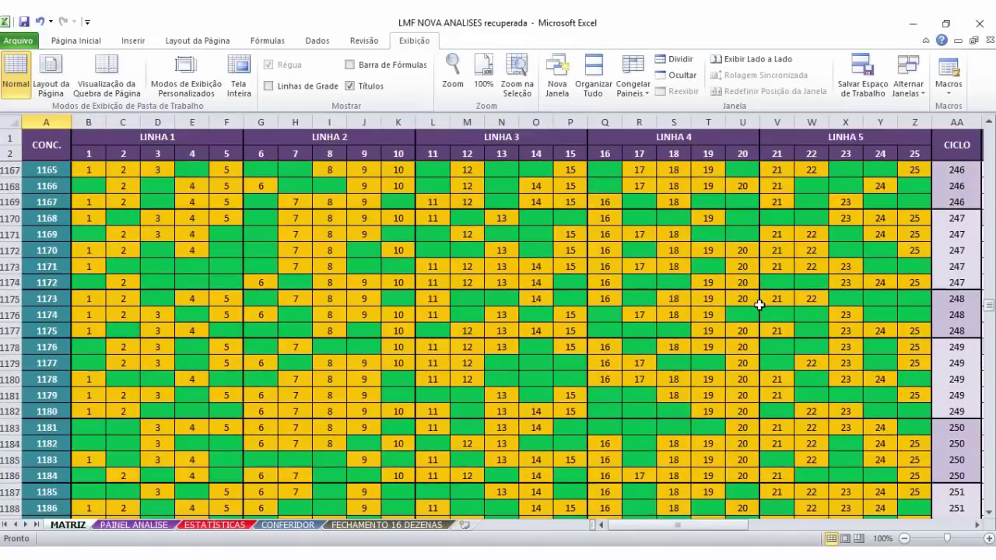
{"action": "left_click_drag", "start_coordinate": [742, 330], "coordinate": [743, 473]}
{"action": "scroll", "coordinate": [745, 506], "scroll_direction": "down", "scroll_amount": 2}
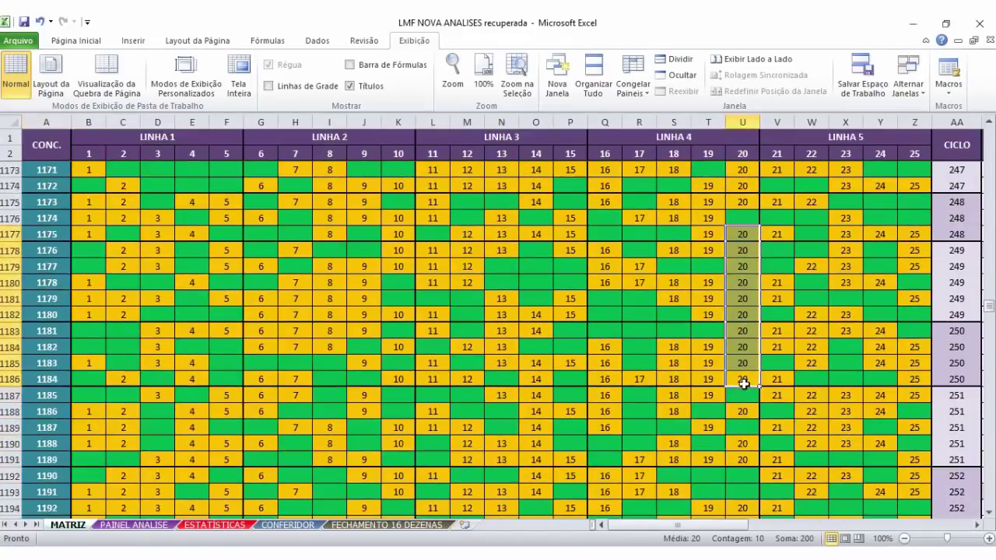
{"action": "left_click_drag", "start_coordinate": [45, 379], "coordinate": [739, 379]}
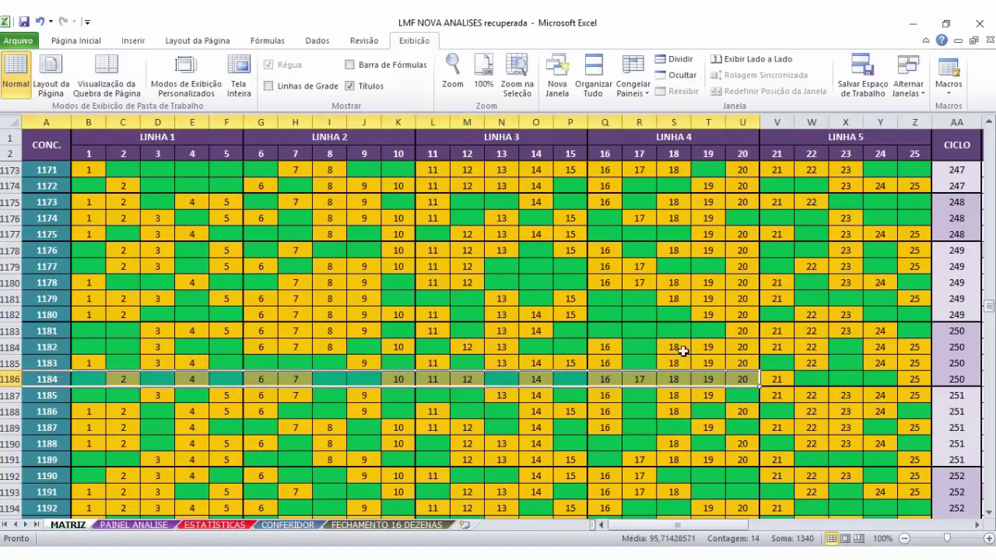
- Select the number 20 run in contests 1034 to 1041
{"action": "scroll", "coordinate": [752, 298], "scroll_direction": "up", "scroll_amount": 19}
{"action": "scroll", "coordinate": [752, 298], "scroll_direction": "up", "scroll_amount": 20}
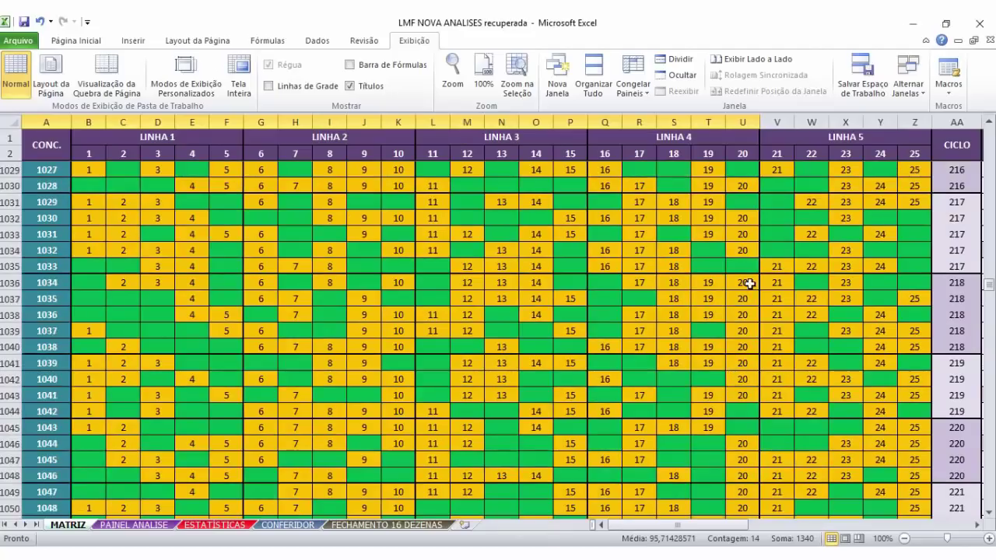
{"action": "left_click_drag", "start_coordinate": [749, 284], "coordinate": [748, 395]}
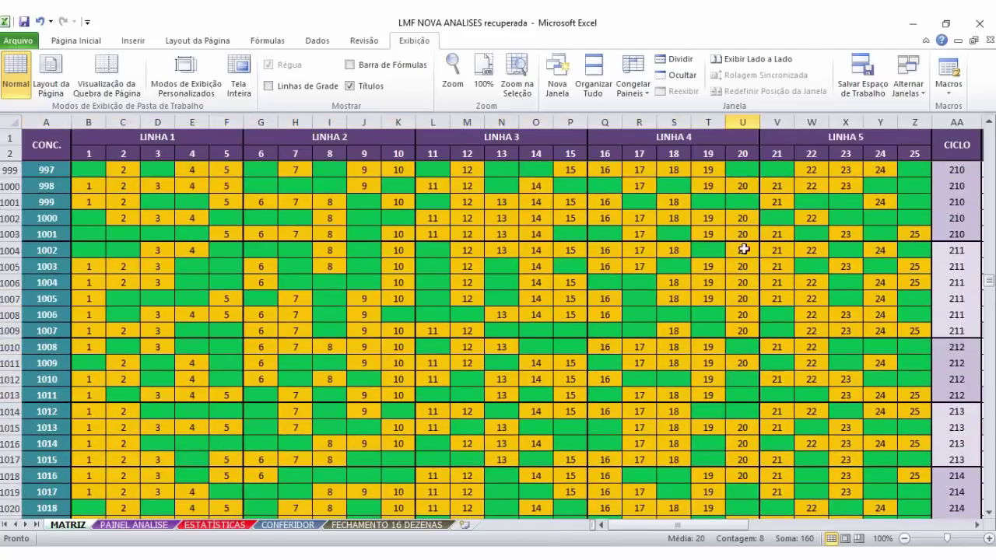
- Review the number 20 column back to contest 1, selecting another long run among the earliest contests
{"action": "scroll", "coordinate": [741, 329], "scroll_direction": "up", "scroll_amount": 9}
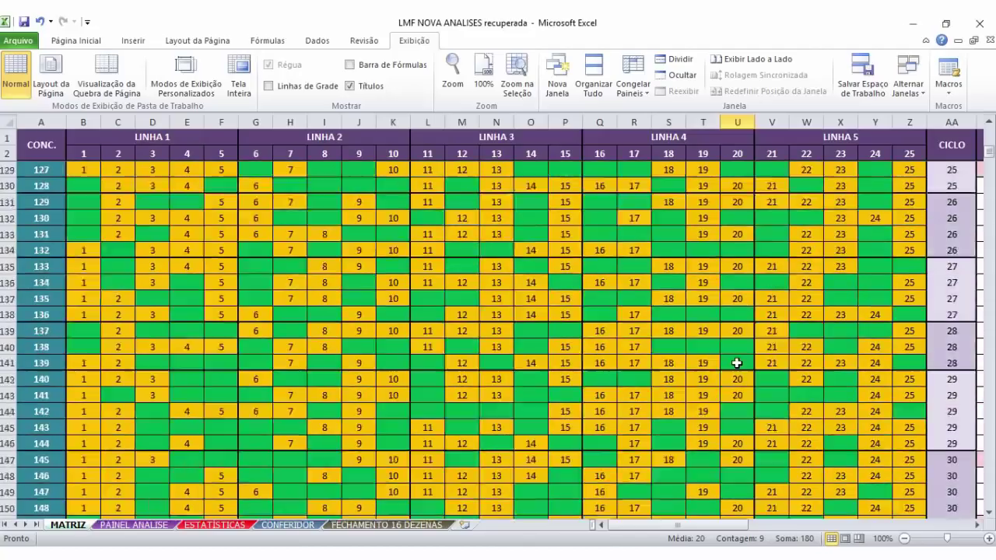
{"action": "scroll", "coordinate": [737, 363], "scroll_direction": "up", "scroll_amount": 20}
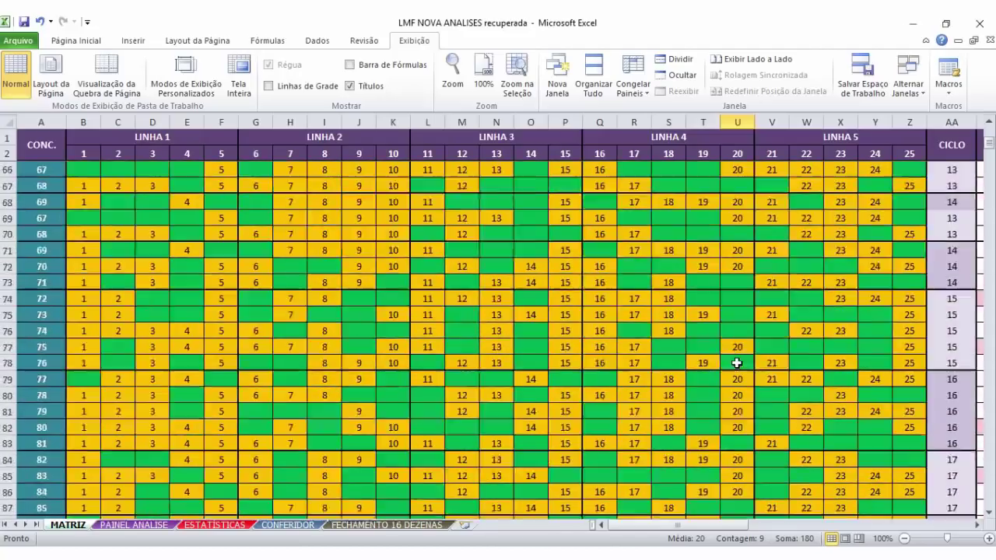
{"action": "scroll", "coordinate": [737, 364], "scroll_direction": "up", "scroll_amount": 8}
{"action": "left_click_drag", "start_coordinate": [737, 283], "coordinate": [740, 455]}
{"action": "scroll", "coordinate": [740, 456], "scroll_direction": "up", "scroll_amount": 5}
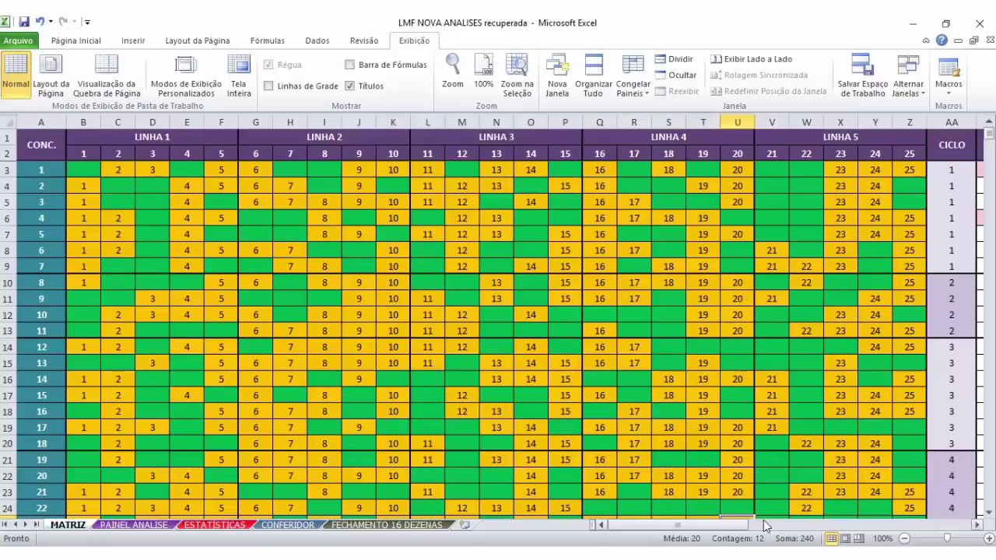
- Open the PAINEL ANALISE sheet, check number 20's repetition value and select its current run in contests 1681 to 1672
{"action": "left_click", "coordinate": [134, 525]}
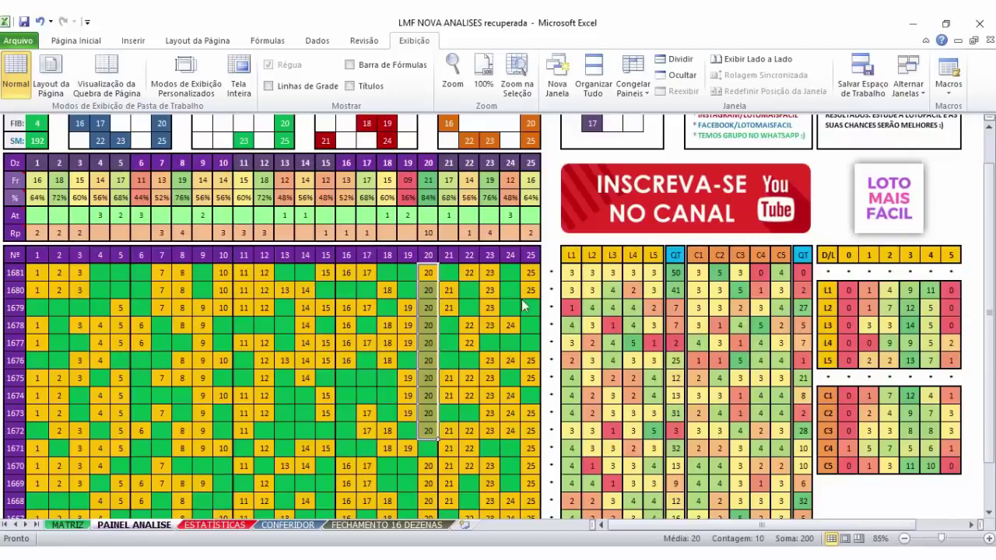
{"action": "left_click", "coordinate": [426, 232]}
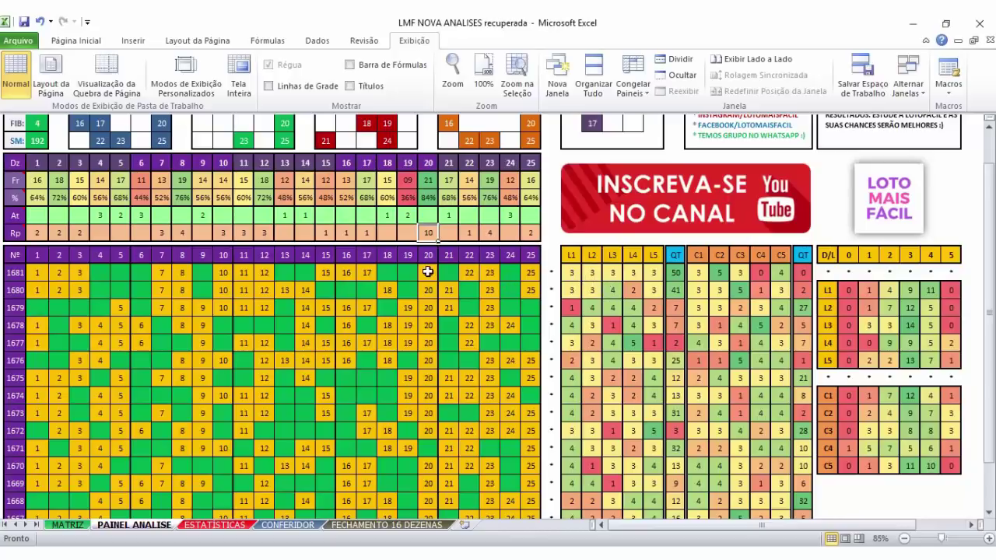
{"action": "scroll", "coordinate": [428, 445], "scroll_direction": "down", "scroll_amount": 3}
{"action": "scroll", "coordinate": [411, 484], "scroll_direction": "up", "scroll_amount": 3}
{"action": "left_click_drag", "start_coordinate": [429, 272], "coordinate": [434, 425]}
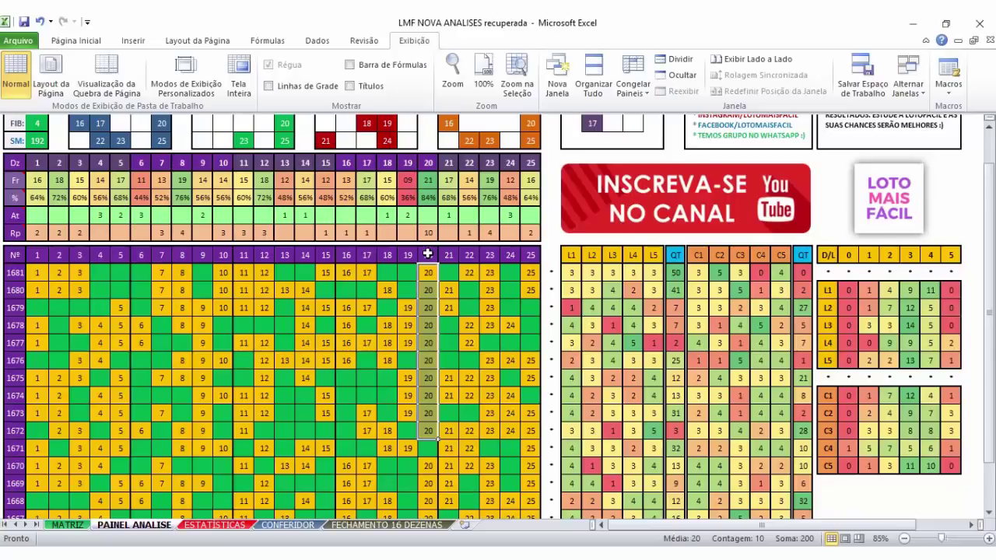
{"action": "left_click_drag", "start_coordinate": [428, 273], "coordinate": [428, 433]}
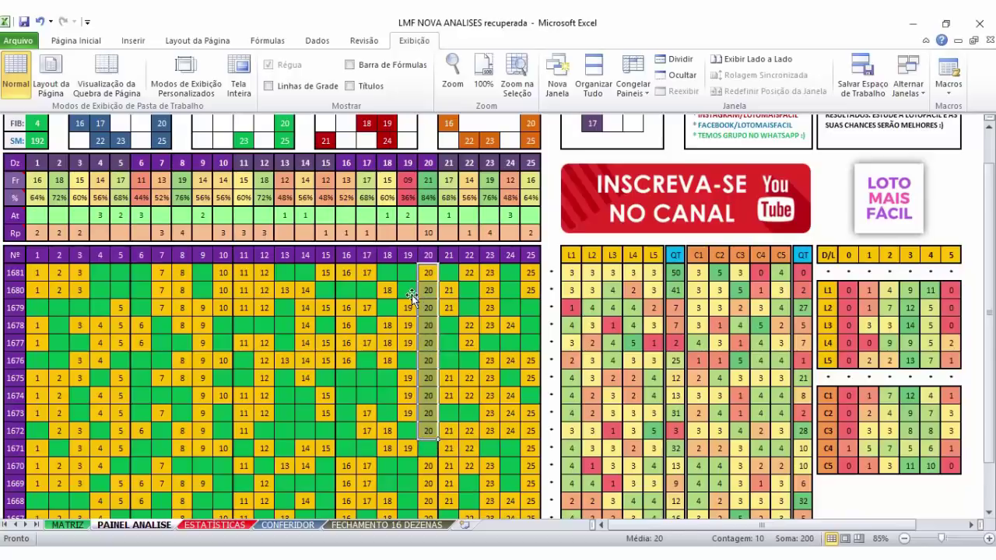
- Trace number 20's run from contest 1681 to 1672 again and select its value in the Rp row
{"action": "left_click", "coordinate": [429, 272]}
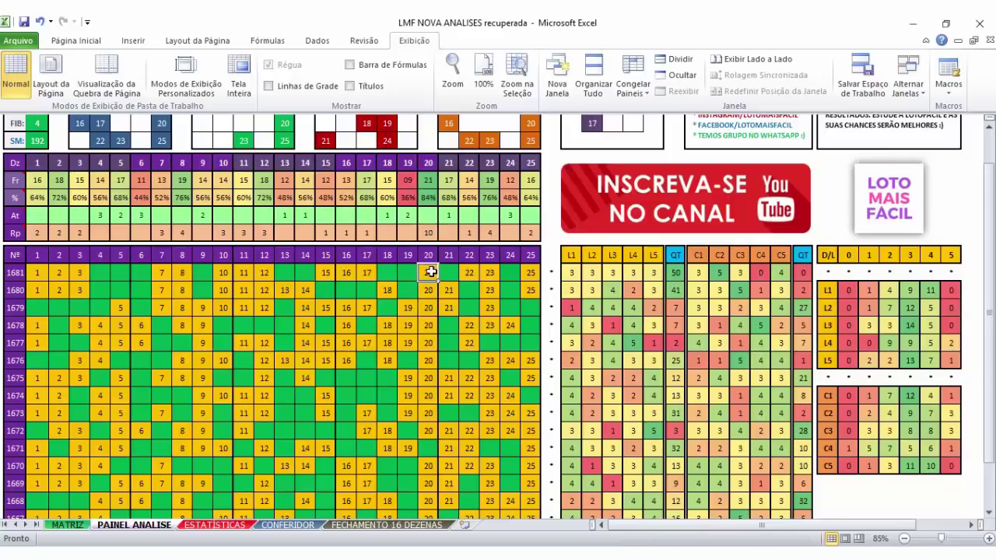
{"action": "mouse_move", "coordinate": [431, 272]}
{"action": "left_mouse_down"}
{"action": "mouse_move", "coordinate": [428, 423]}
{"action": "mouse_move", "coordinate": [425, 273]}
{"action": "left_mouse_up"}
{"action": "mouse_move", "coordinate": [421, 421]}
{"action": "left_mouse_down"}
{"action": "mouse_move", "coordinate": [425, 272]}
{"action": "mouse_move", "coordinate": [432, 433]}
{"action": "left_mouse_up"}
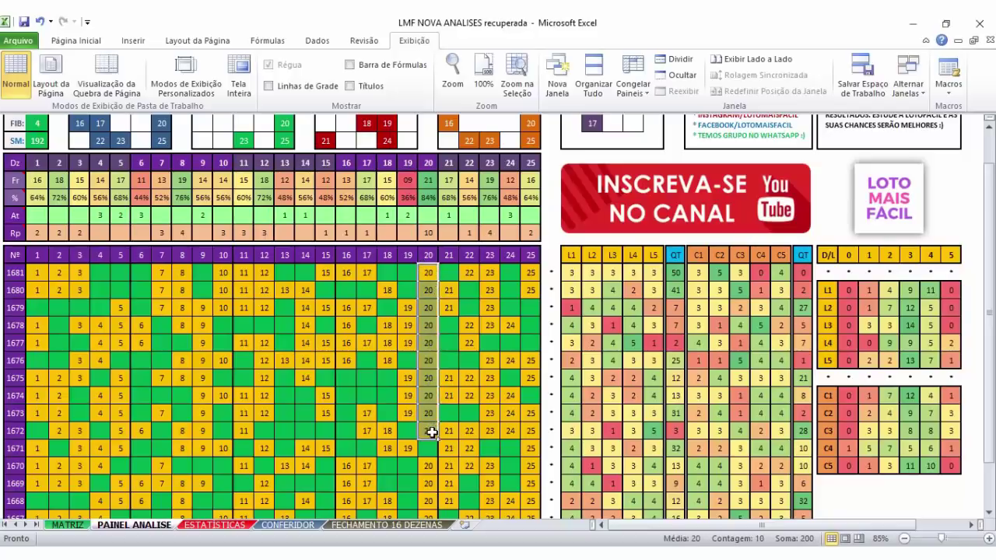
{"action": "left_click", "coordinate": [429, 274]}
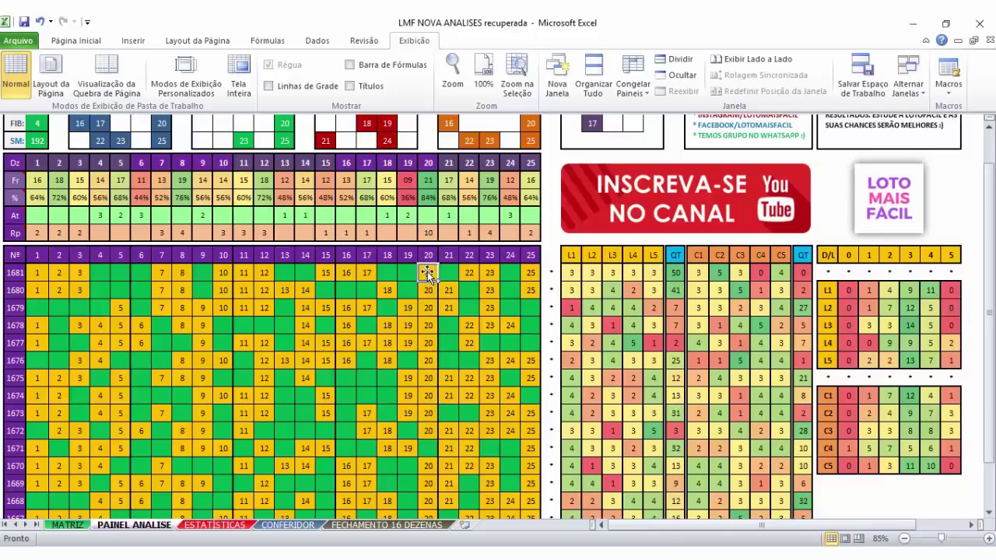
{"action": "left_click", "coordinate": [430, 233]}
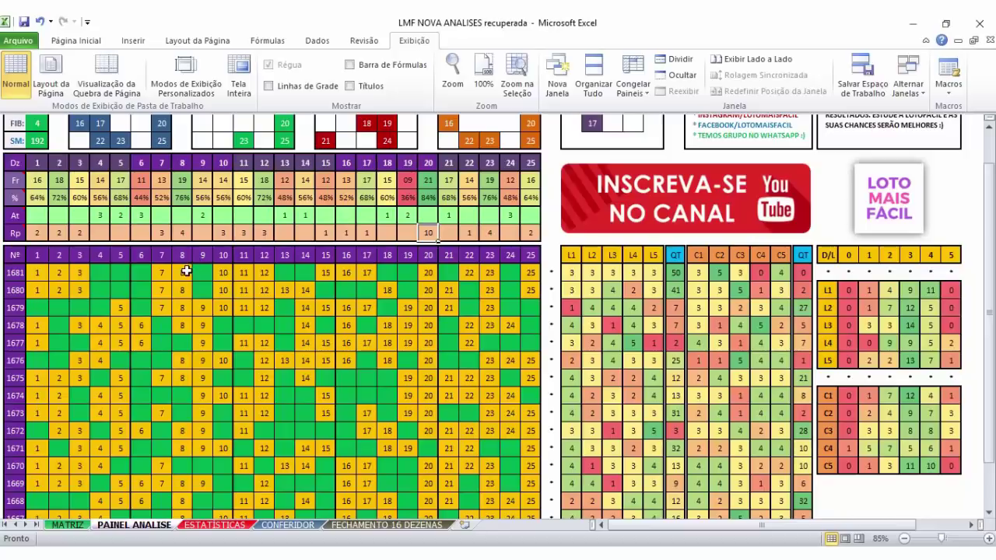
- Compare number 8's run in contests 1681 to 1678 with its Rp value, and select number 7's run in contests 1681 to 1679
{"action": "left_click_drag", "start_coordinate": [182, 272], "coordinate": [182, 324]}
{"action": "left_click", "coordinate": [179, 230]}
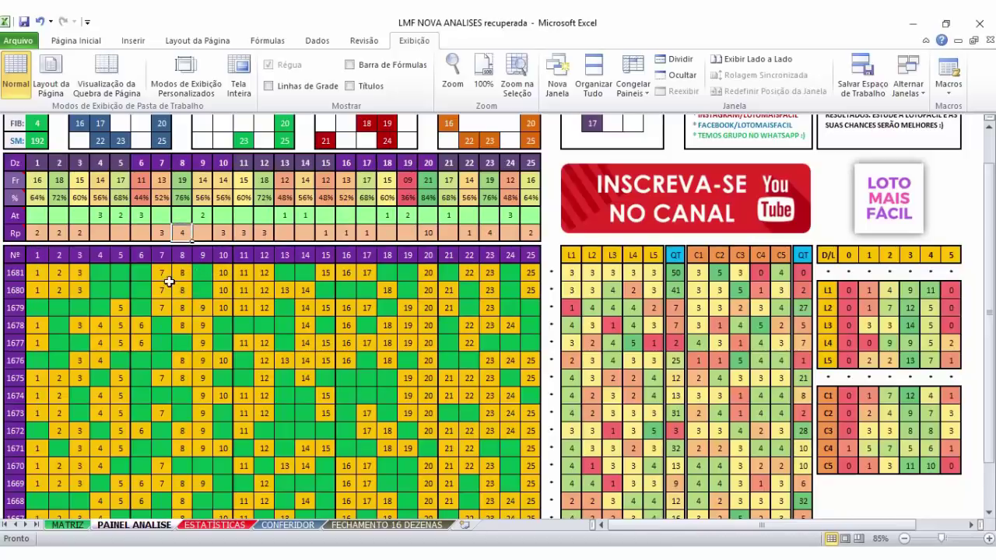
{"action": "left_click_drag", "start_coordinate": [163, 273], "coordinate": [163, 308]}
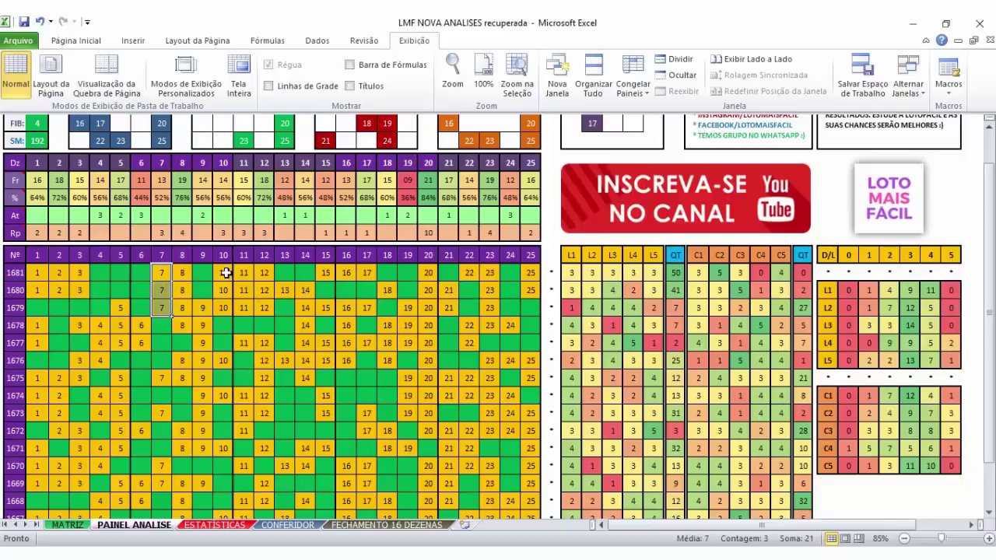
- Select numbers 7, 8, 10 to 12, 20 and 23 together in contests 1681 to 1679, followed by numbers 1 to 3 in contests 1681 and 1680
{"action": "left_click_drag", "start_coordinate": [223, 273], "coordinate": [269, 303]}
{"action": "left_click_drag", "start_coordinate": [164, 272], "coordinate": [191, 311]}
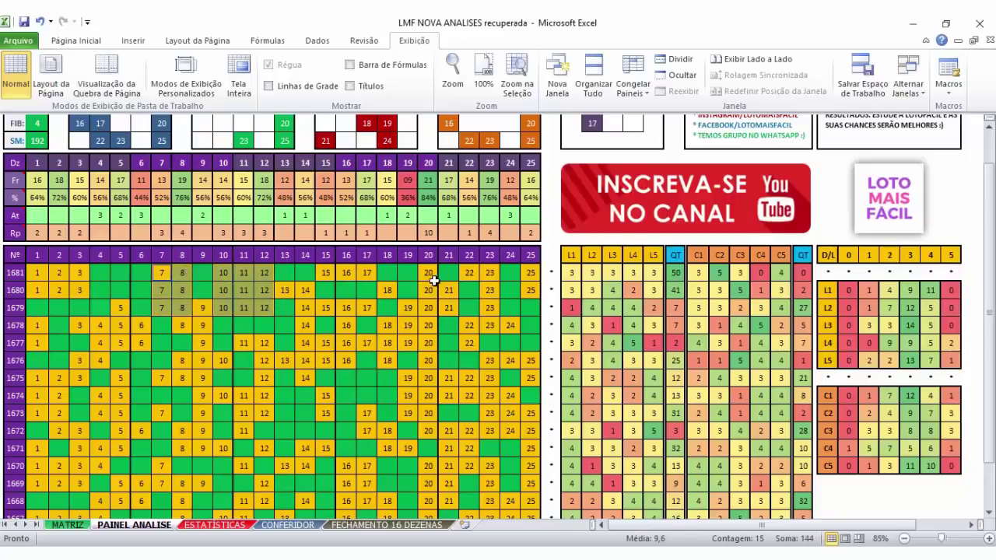
{"action": "left_click_drag", "start_coordinate": [428, 273], "coordinate": [429, 308]}
{"action": "left_click_drag", "start_coordinate": [493, 275], "coordinate": [493, 308]}
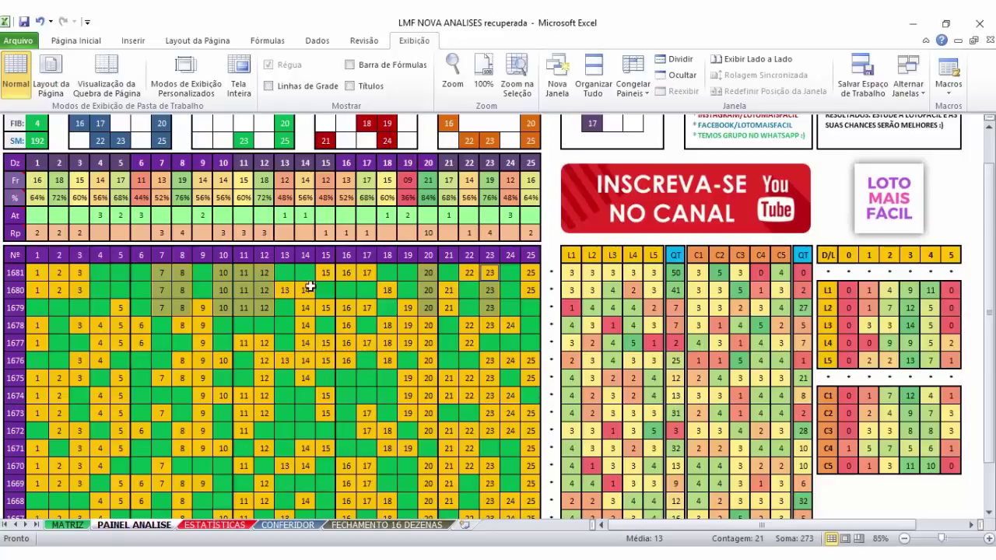
{"action": "left_click_drag", "start_coordinate": [39, 273], "coordinate": [72, 292]}
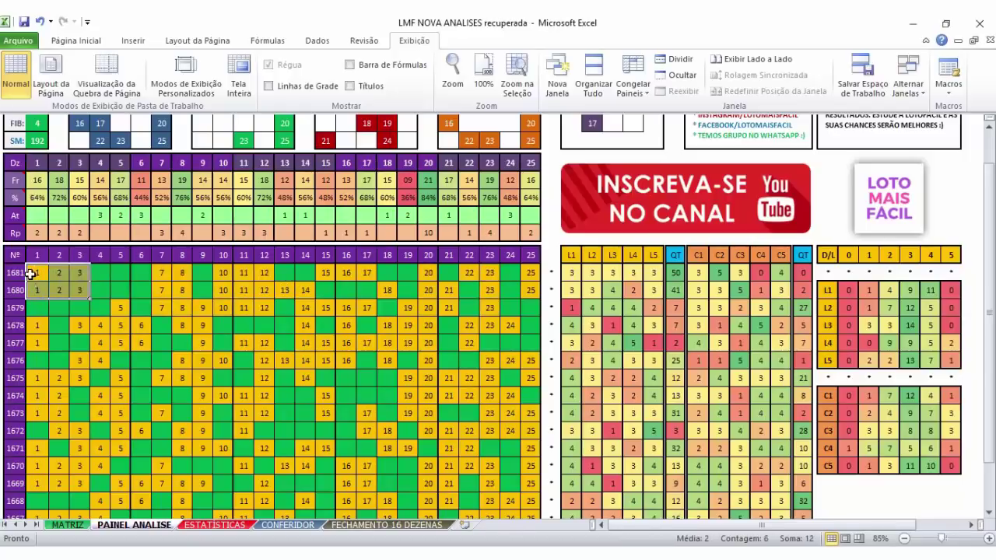
- Select the blank cells of numbers 4 and 5 in contests 1681 and 1680, and open the MATRIZ sheet
{"action": "scroll", "coordinate": [102, 322], "scroll_direction": "down", "scroll_amount": 5}
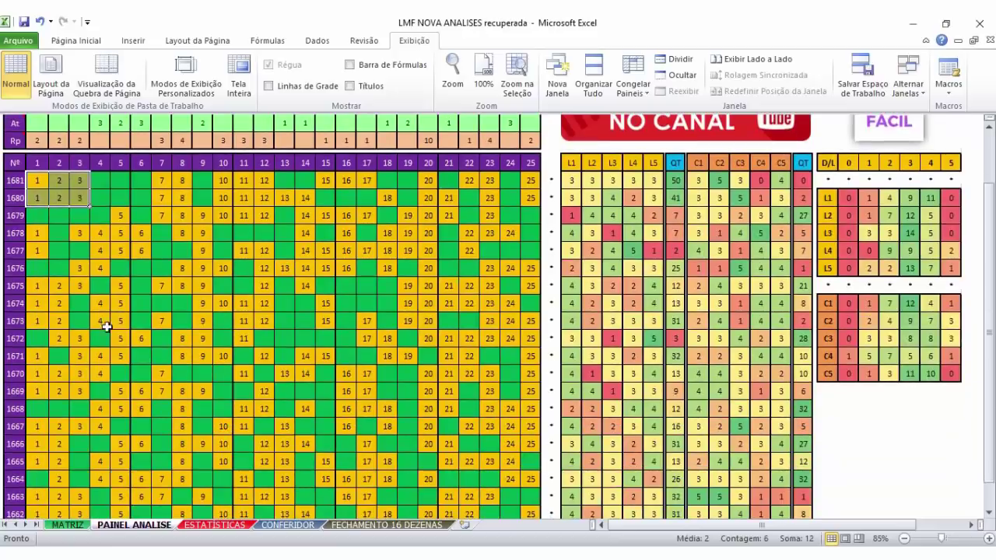
{"action": "scroll", "coordinate": [101, 413], "scroll_direction": "up", "scroll_amount": 5}
{"action": "left_click_drag", "start_coordinate": [37, 325], "coordinate": [129, 332]}
{"action": "left_click", "coordinate": [141, 342]}
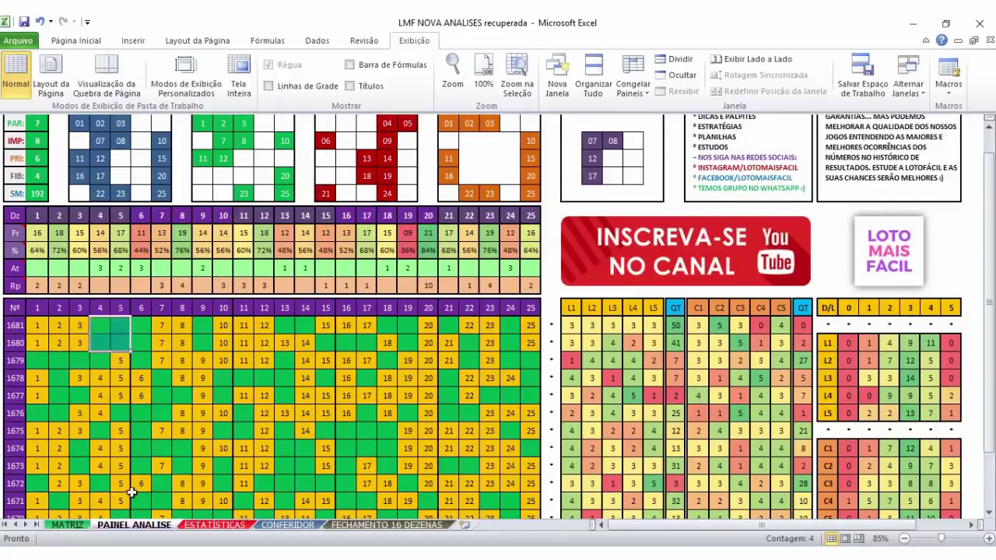
{"action": "left_click", "coordinate": [68, 526]}
- Add filters to the header cells of numbers 1 to 25 in the contest matrix
{"action": "left_click_drag", "start_coordinate": [84, 153], "coordinate": [899, 159]}
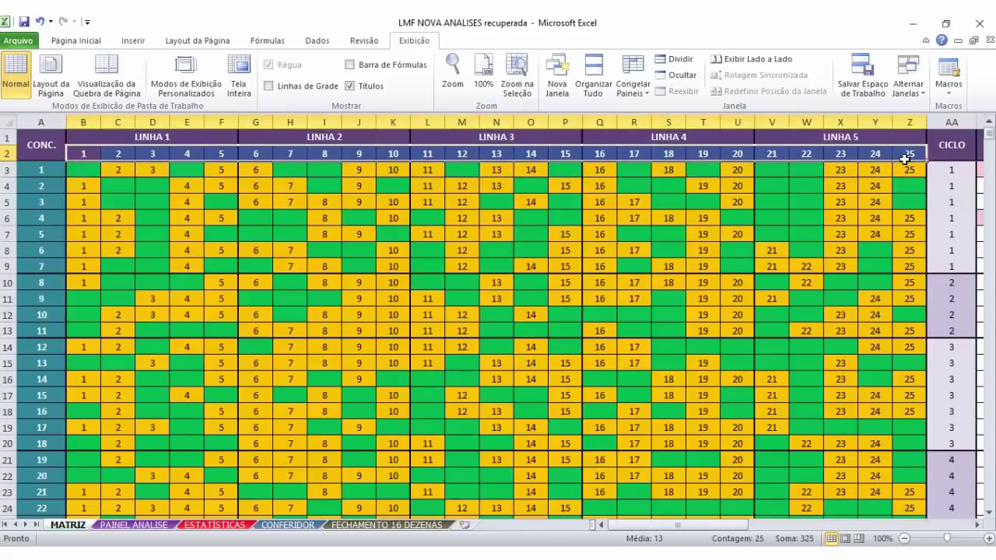
{"action": "left_click", "coordinate": [317, 41]}
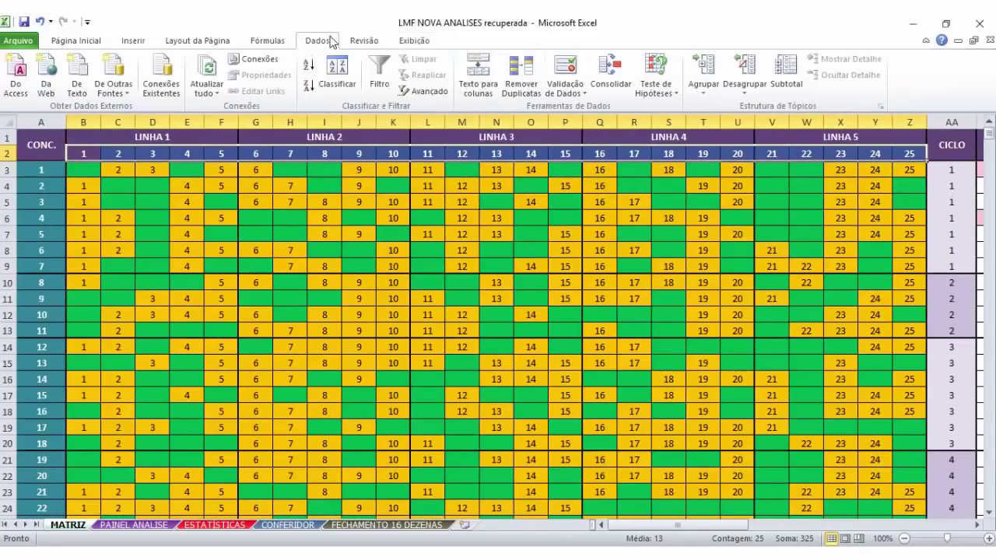
{"action": "left_click", "coordinate": [380, 74]}
{"action": "left_click", "coordinate": [255, 234]}
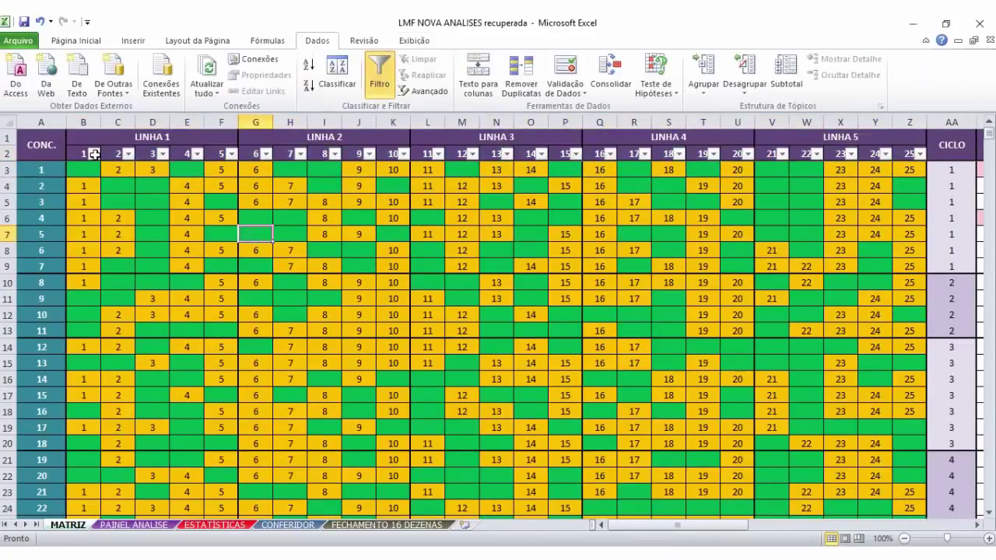
- Filter the columns of numbers 1 and 2 to show only contests where both cells are blank (Vazias)
{"action": "left_click", "coordinate": [94, 153]}
{"action": "left_click", "coordinate": [43, 289]}
{"action": "left_click", "coordinate": [44, 301]}
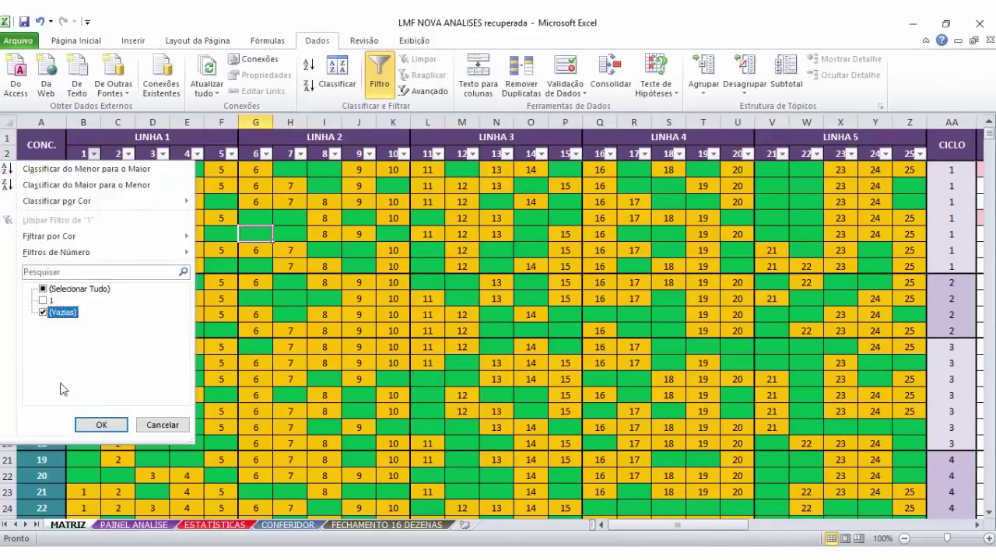
{"action": "left_click", "coordinate": [101, 424]}
{"action": "left_click", "coordinate": [129, 154]}
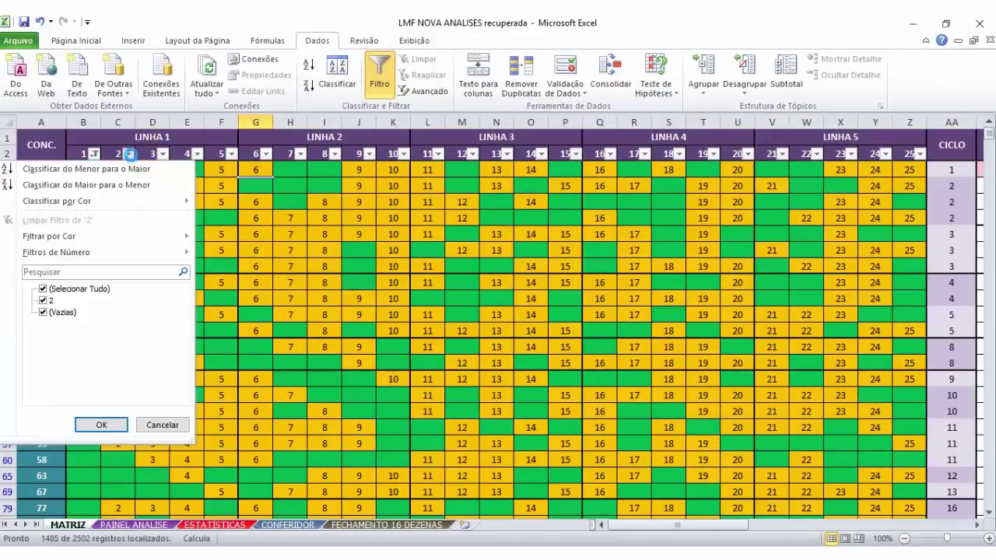
{"action": "left_click", "coordinate": [44, 301]}
{"action": "left_click", "coordinate": [102, 424]}
- Dismiss number 3's filter options and remove the filters from the header row
{"action": "left_click", "coordinate": [161, 153]}
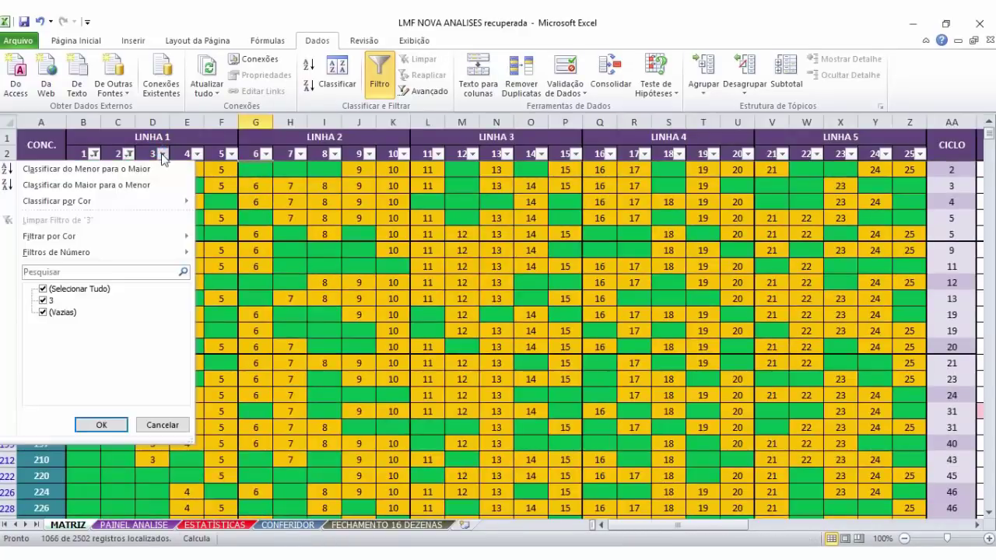
{"action": "left_click", "coordinate": [163, 427]}
{"action": "left_click", "coordinate": [389, 78]}
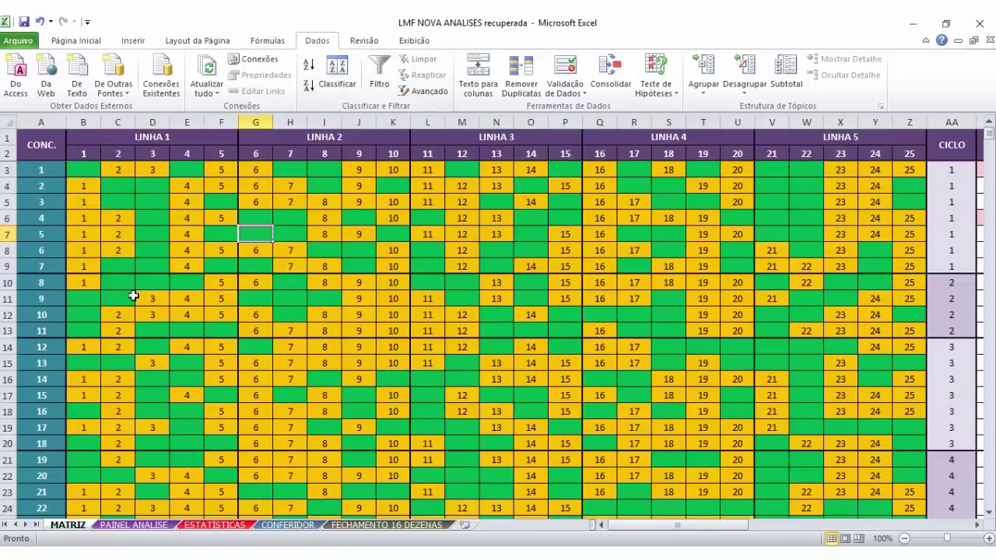
- Go to the latest contest, 1681, and select the blank cells of numbers 4 to 6 at contest 1680
{"action": "left_click", "coordinate": [151, 299]}
{"action": "left_click", "coordinate": [44, 222]}
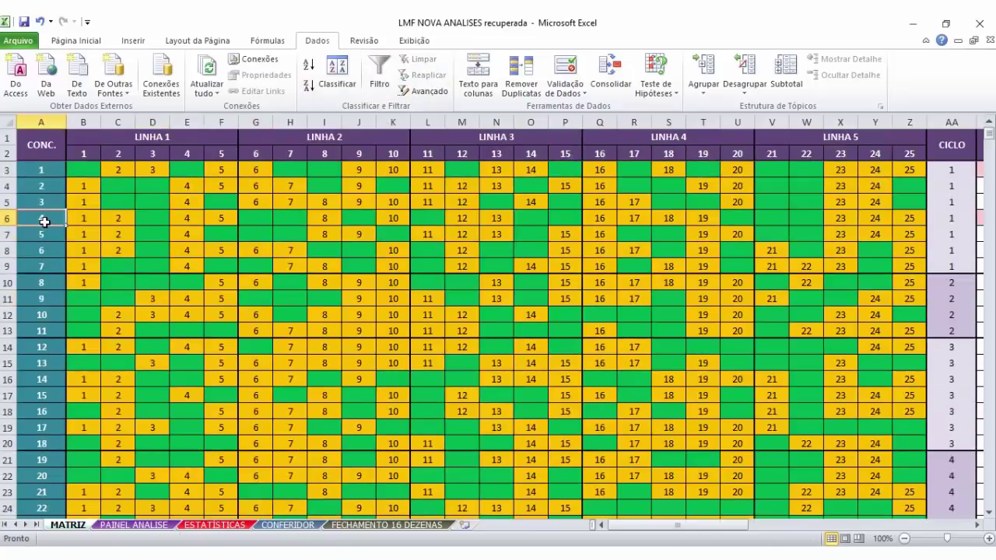
{"action": "key", "text": "ctrl+Down"}
{"action": "scroll", "coordinate": [111, 251], "scroll_direction": "down", "scroll_amount": 5}
{"action": "scroll", "coordinate": [139, 267], "scroll_direction": "up", "scroll_amount": 1}
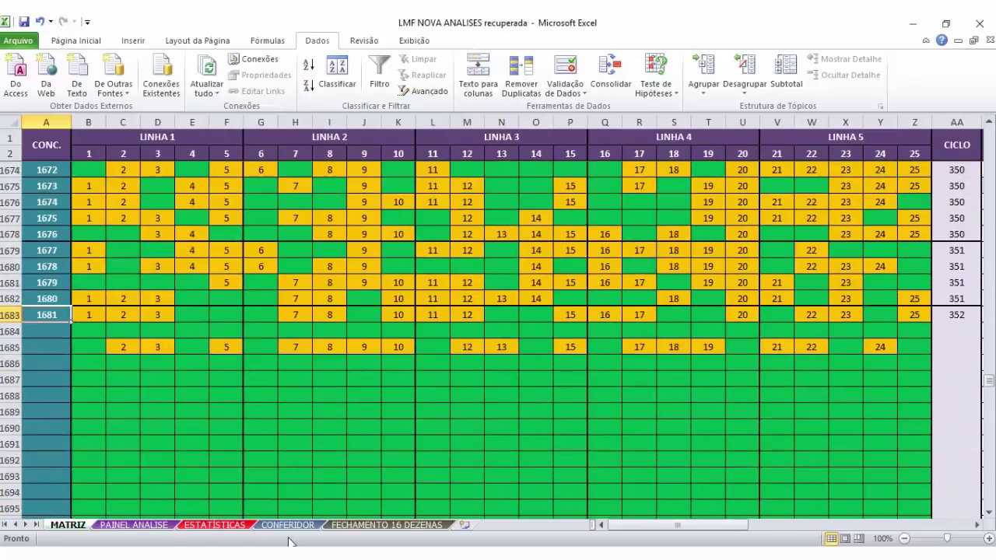
{"action": "scroll", "coordinate": [140, 270], "scroll_direction": "up", "scroll_amount": 1}
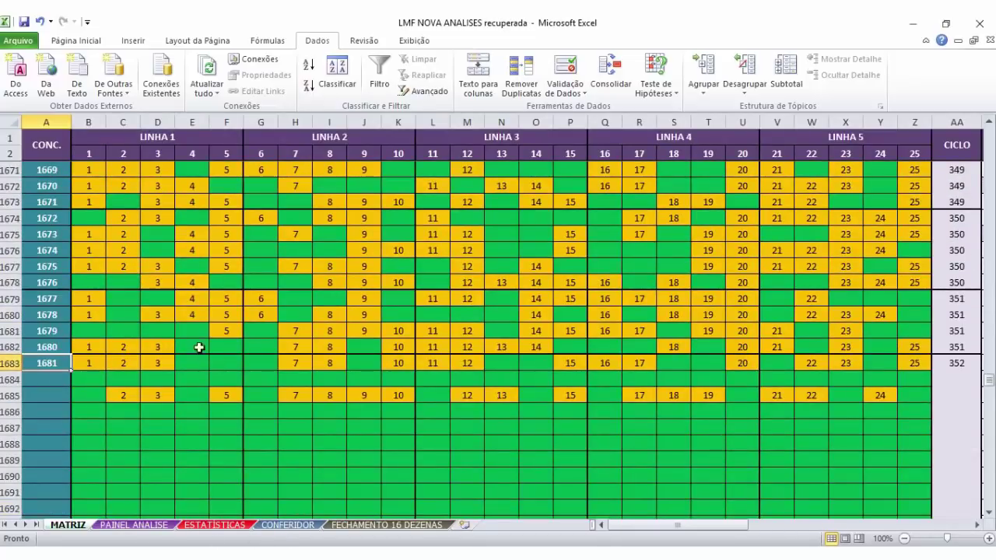
{"action": "left_click_drag", "start_coordinate": [200, 347], "coordinate": [278, 355]}
- Search the earlier contests for rows missing 4, 5 and 6, and select those blank cells in contest 1570
{"action": "scroll", "coordinate": [287, 322], "scroll_direction": "up", "scroll_amount": 6}
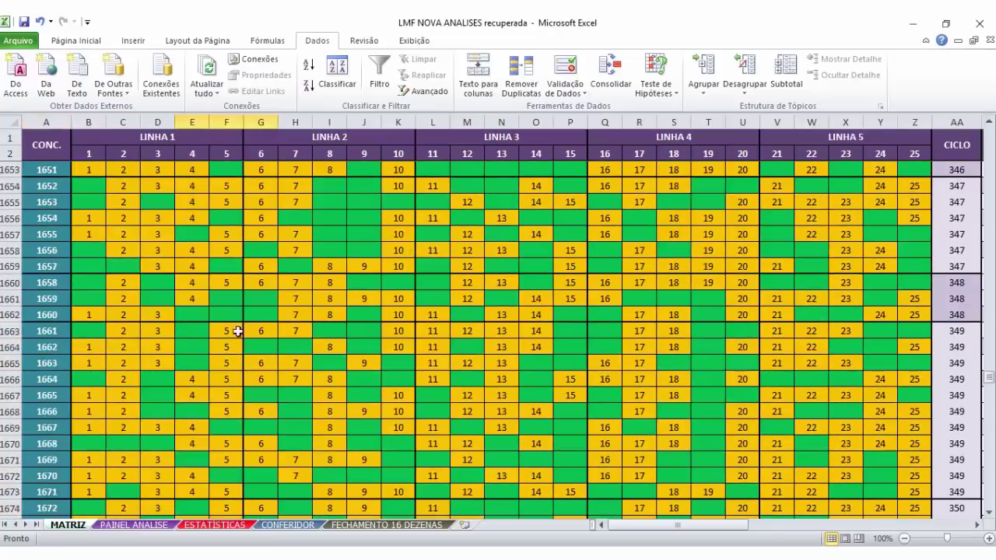
{"action": "scroll", "coordinate": [227, 299], "scroll_direction": "up", "scroll_amount": 6}
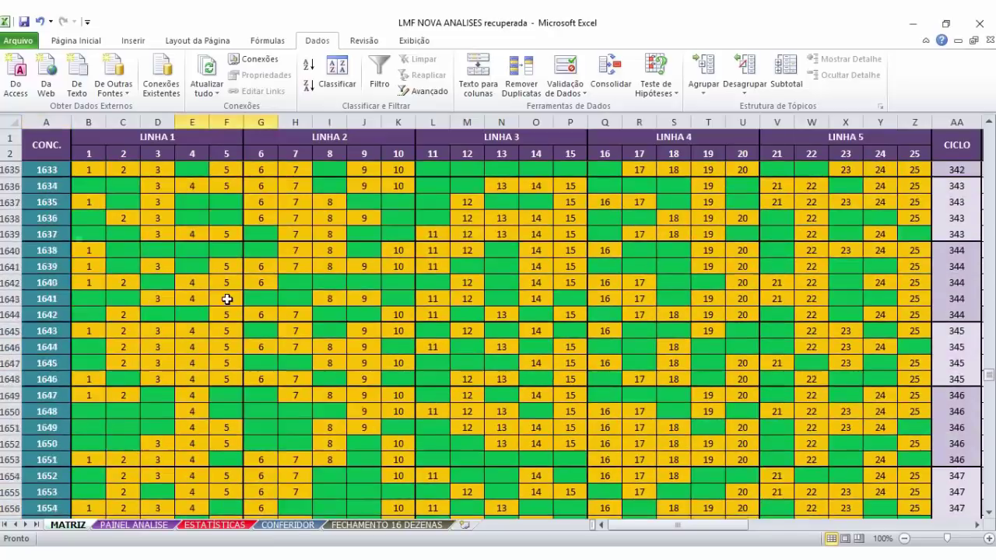
{"action": "scroll", "coordinate": [226, 300], "scroll_direction": "up", "scroll_amount": 11}
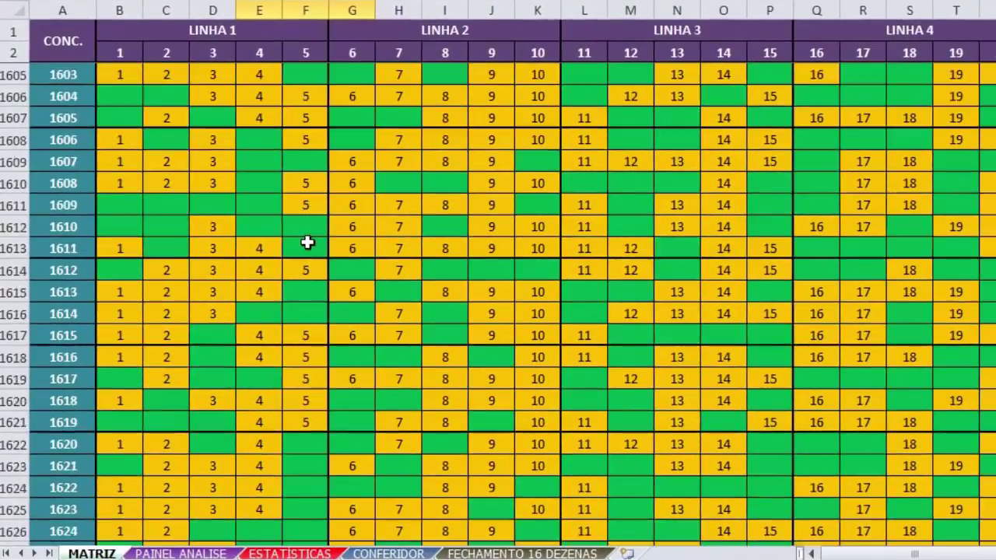
{"action": "scroll", "coordinate": [307, 242], "scroll_direction": "up", "scroll_amount": 8}
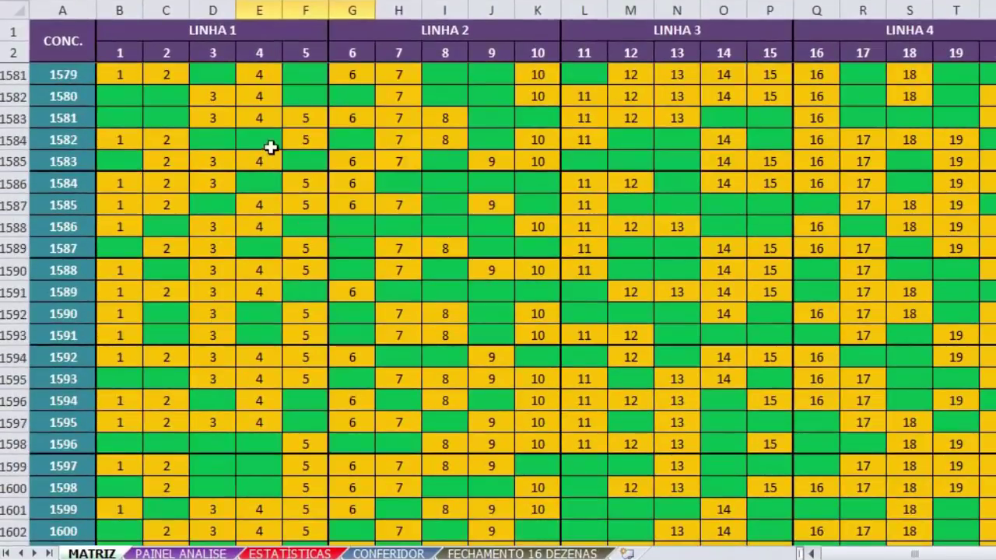
{"action": "scroll", "coordinate": [270, 147], "scroll_direction": "up", "scroll_amount": 5}
{"action": "left_click_drag", "start_coordinate": [260, 205], "coordinate": [363, 205]}
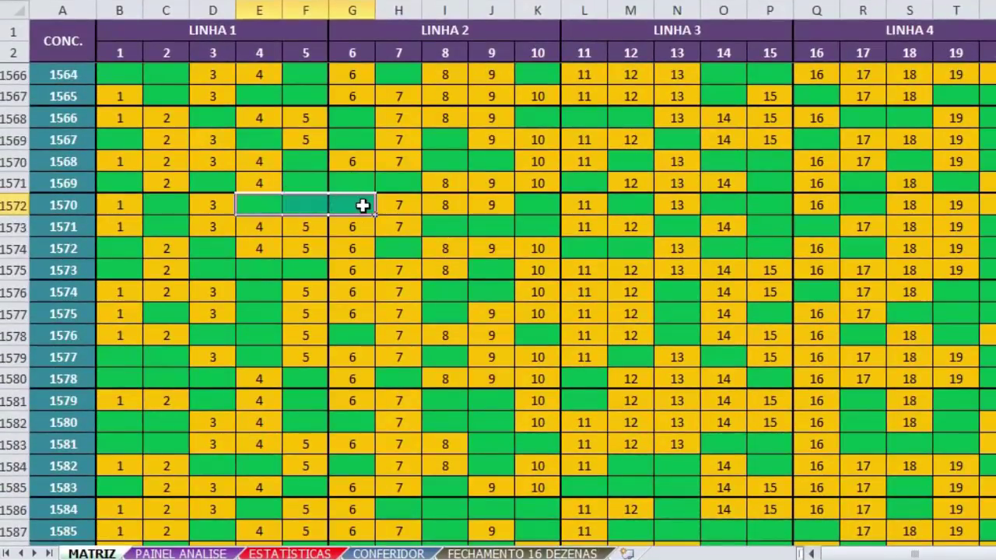
- Find the next earlier contest missing 4, 5 and 6, and select those blank cells in contest 1508
{"action": "scroll", "coordinate": [363, 205], "scroll_direction": "up", "scroll_amount": 12}
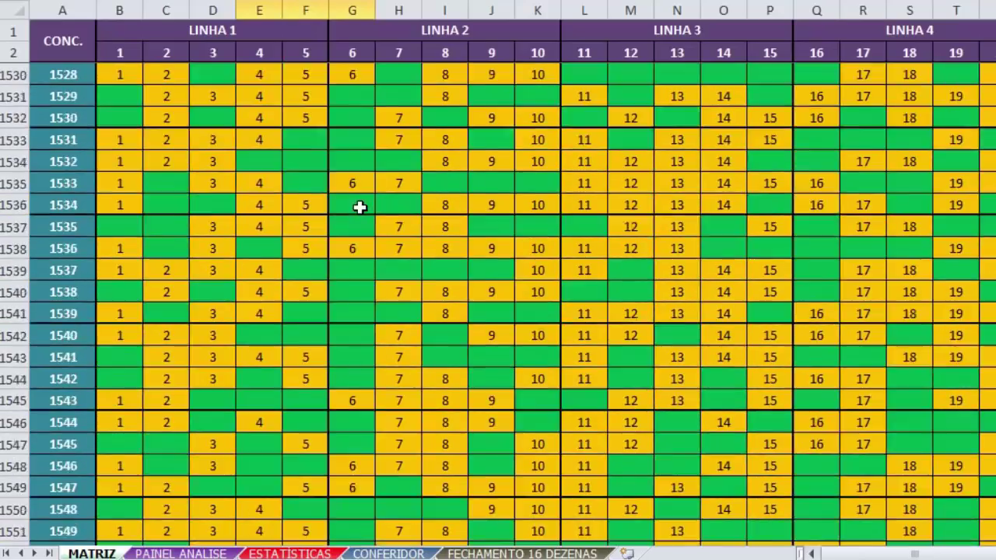
{"action": "scroll", "coordinate": [359, 207], "scroll_direction": "up", "scroll_amount": 8}
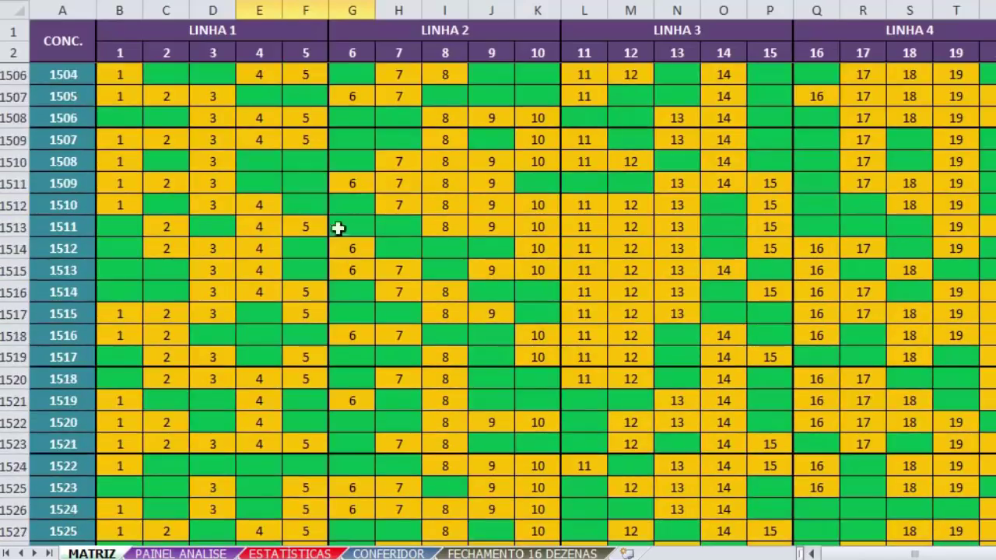
{"action": "left_click_drag", "start_coordinate": [261, 162], "coordinate": [360, 179]}
- Continue back to the contests around 1360 and select the entire columns of numbers 4, 5 and 6
{"action": "scroll", "coordinate": [351, 200], "scroll_direction": "up", "scroll_amount": 11}
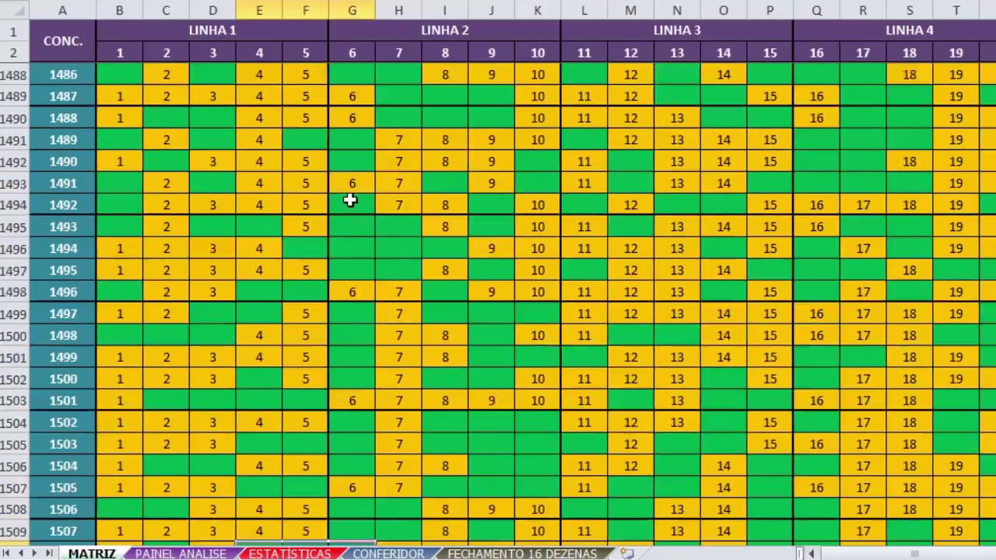
{"action": "scroll", "coordinate": [350, 201], "scroll_direction": "up", "scroll_amount": 4}
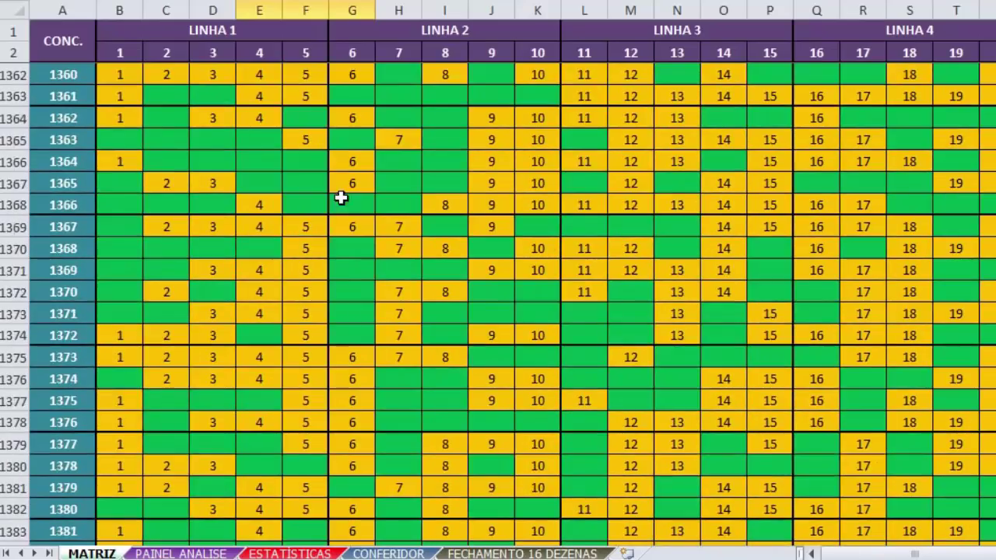
{"action": "left_click_drag", "start_coordinate": [263, 8], "coordinate": [354, 9]}
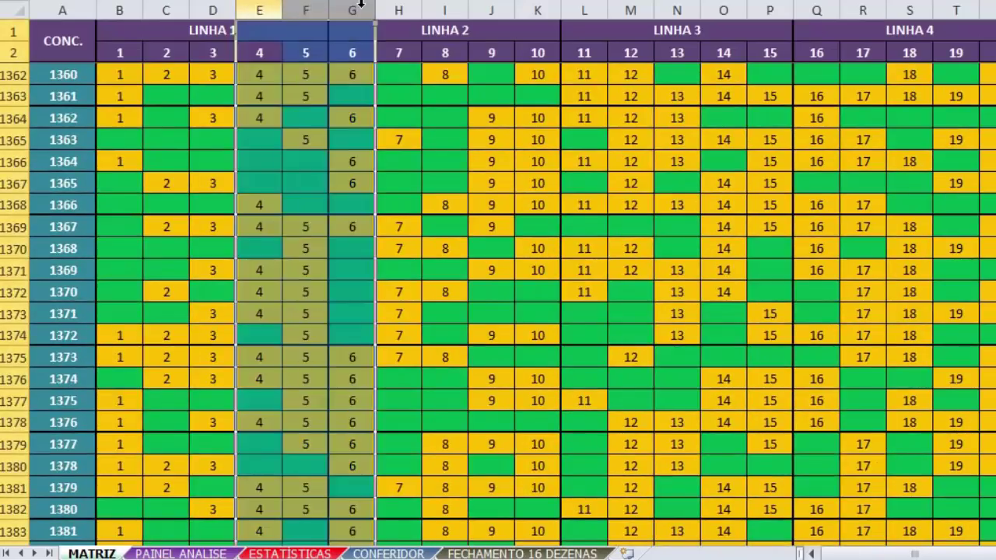
- Search the number matrix from contest 1360 back to about 643 for consecutive contests missing 4, 5 and 6
{"action": "scroll", "coordinate": [364, 226], "scroll_direction": "up", "scroll_amount": 1}
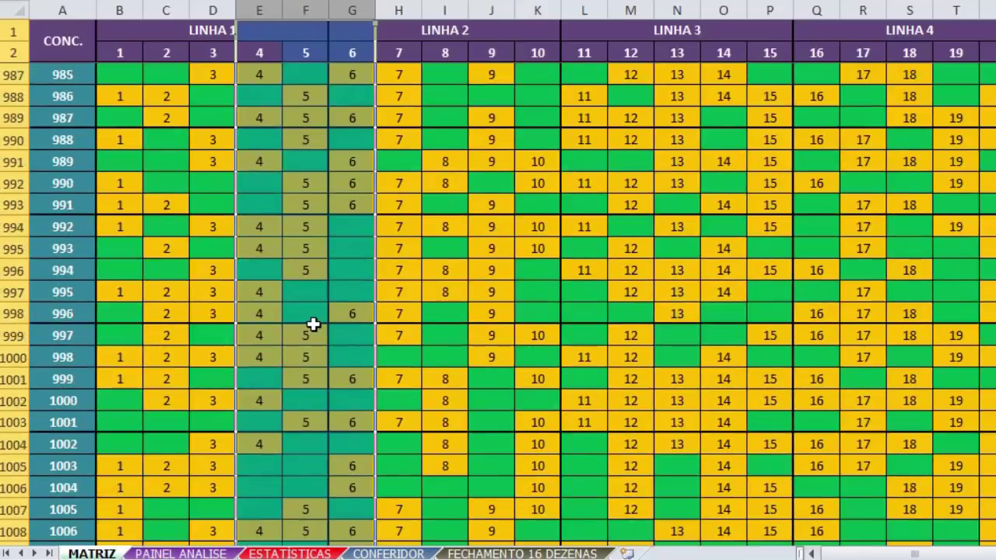
{"action": "scroll", "coordinate": [312, 325], "scroll_direction": "up", "scroll_amount": 4}
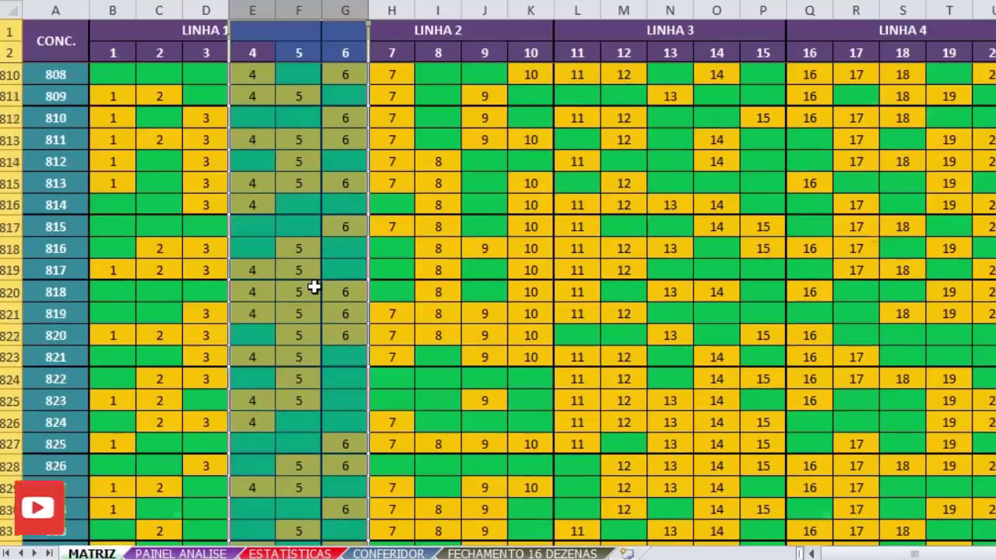
{"action": "scroll", "coordinate": [314, 285], "scroll_direction": "up", "scroll_amount": 6}
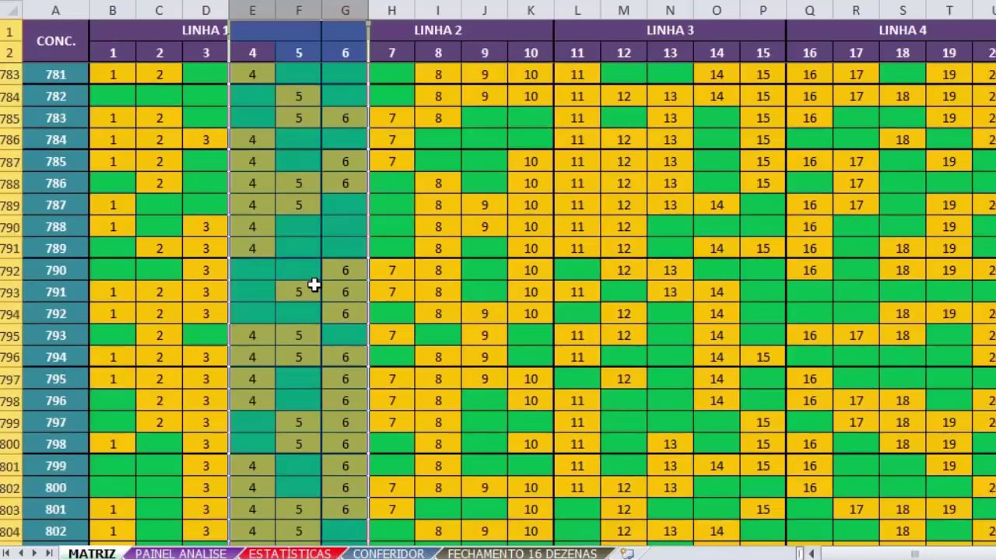
{"action": "scroll", "coordinate": [318, 333], "scroll_direction": "up", "scroll_amount": 13}
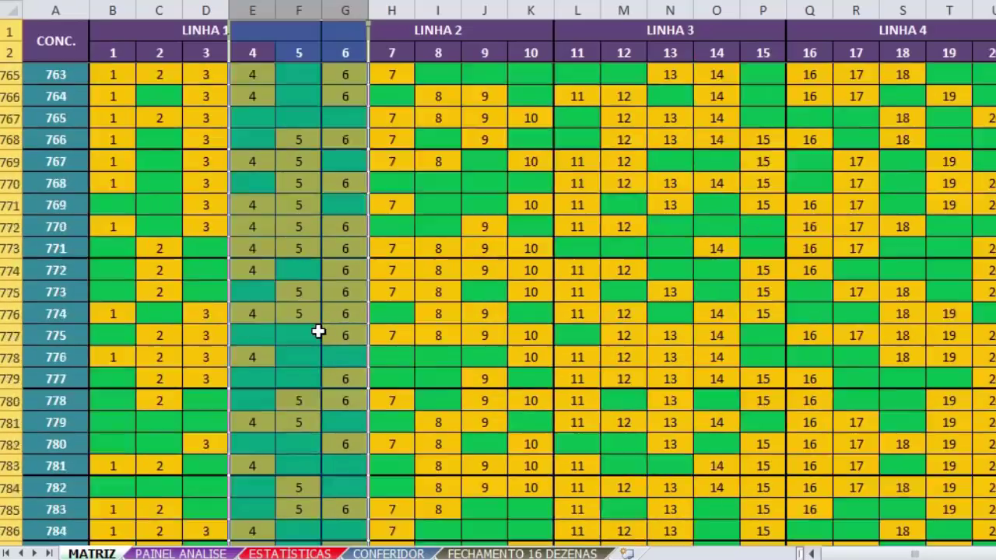
{"action": "scroll", "coordinate": [319, 332], "scroll_direction": "up", "scroll_amount": 7}
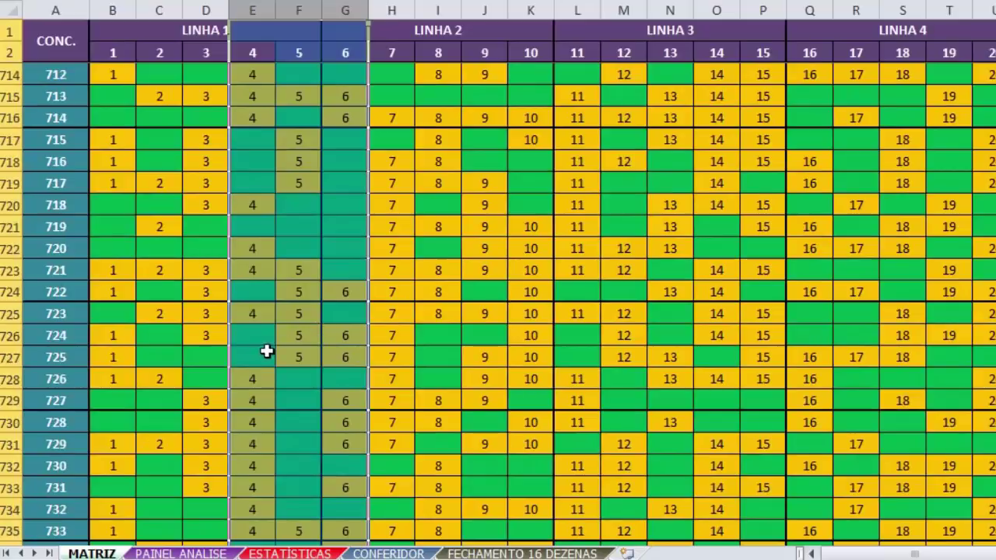
{"action": "scroll", "coordinate": [269, 347], "scroll_direction": "up", "scroll_amount": 4}
{"action": "scroll", "coordinate": [263, 371], "scroll_direction": "up", "scroll_amount": 7}
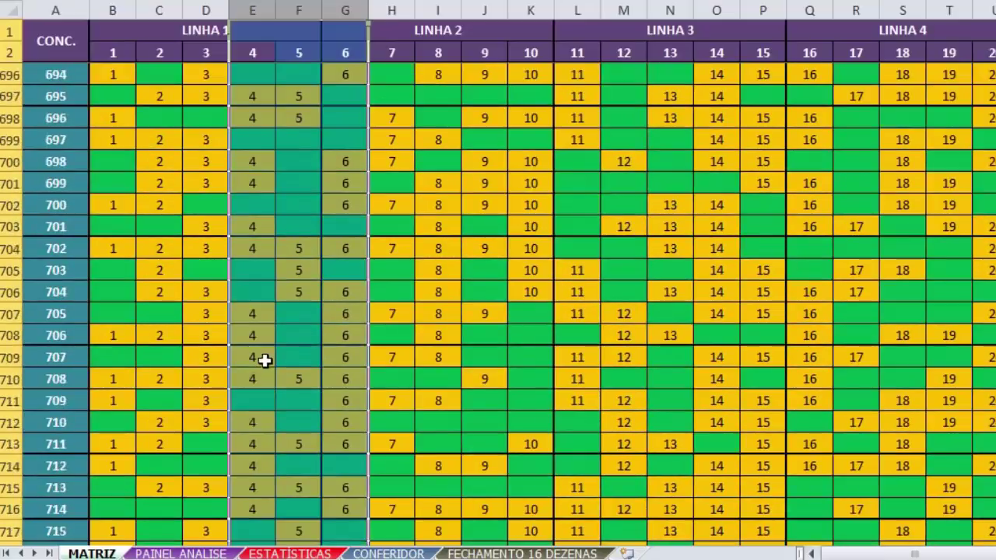
{"action": "scroll", "coordinate": [284, 327], "scroll_direction": "up", "scroll_amount": 6}
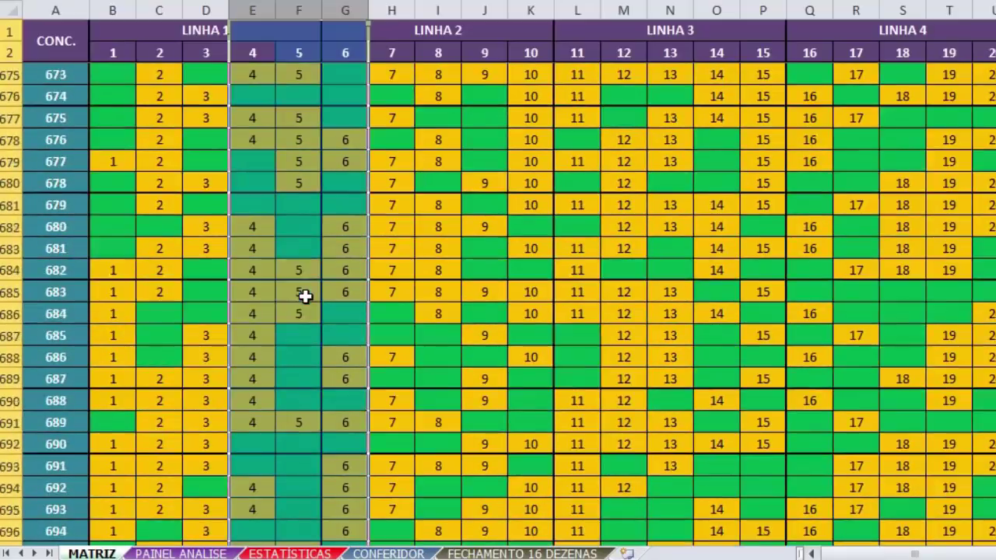
{"action": "scroll", "coordinate": [324, 284], "scroll_direction": "up", "scroll_amount": 6}
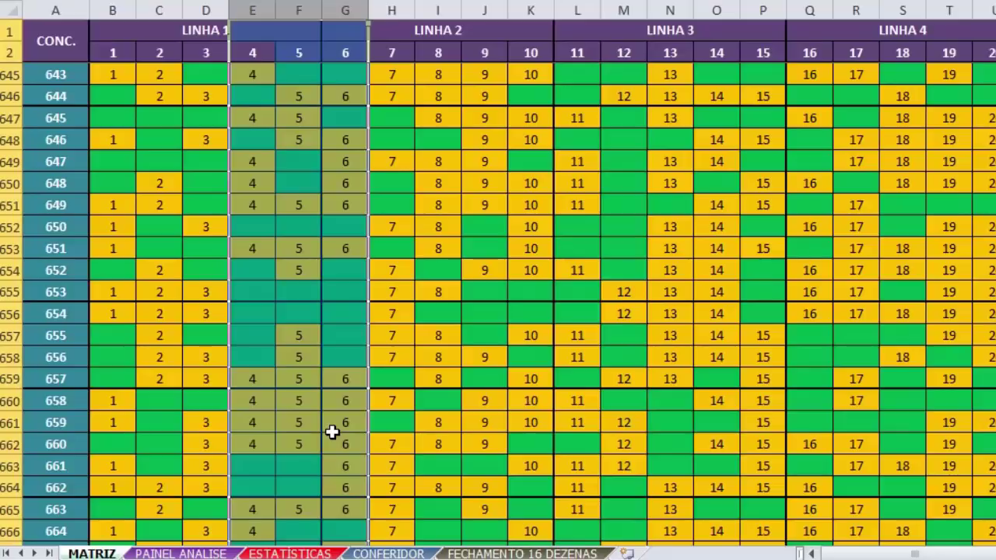
- Continue searching the columns of numbers 4, 5 and 6 from contest 643 back to the earliest contests
{"action": "scroll", "coordinate": [444, 333], "scroll_direction": "up", "scroll_amount": 2}
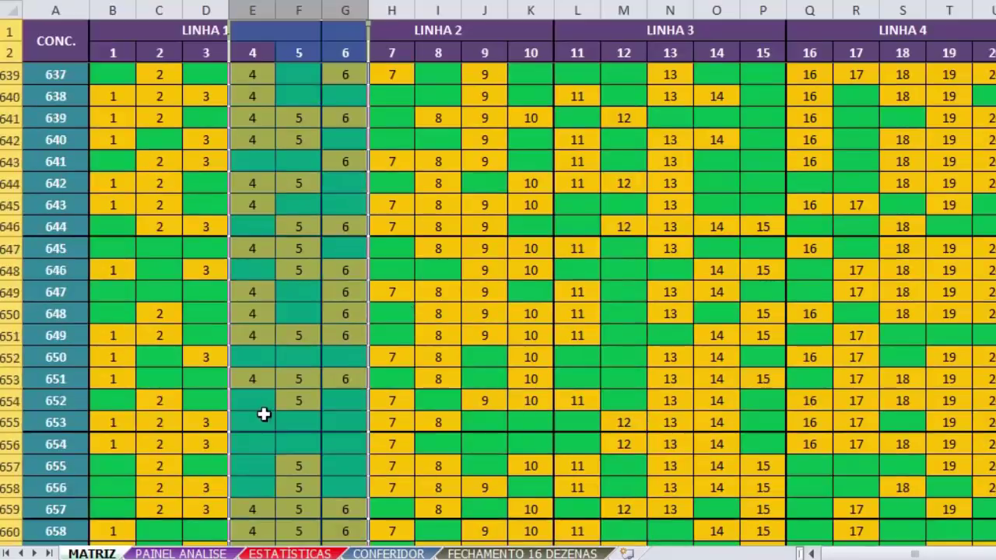
{"action": "scroll", "coordinate": [318, 401], "scroll_direction": "up", "scroll_amount": 12}
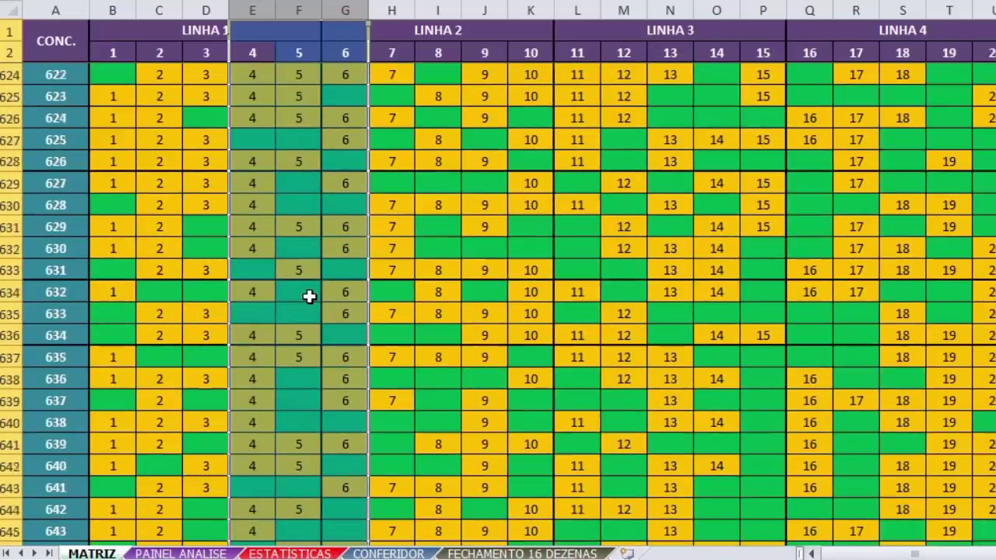
{"action": "scroll", "coordinate": [305, 289], "scroll_direction": "up", "scroll_amount": 12}
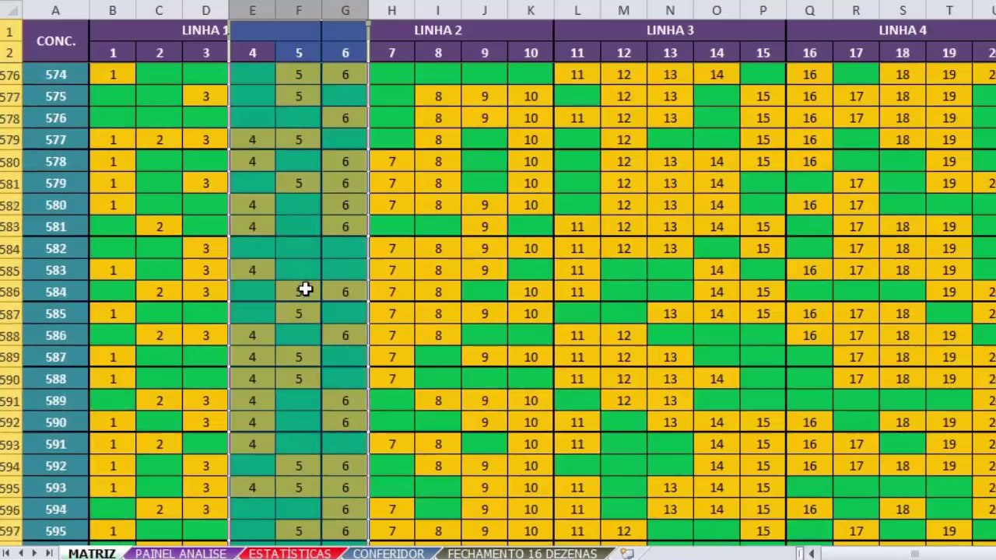
{"action": "scroll", "coordinate": [340, 204], "scroll_direction": "up", "scroll_amount": 14}
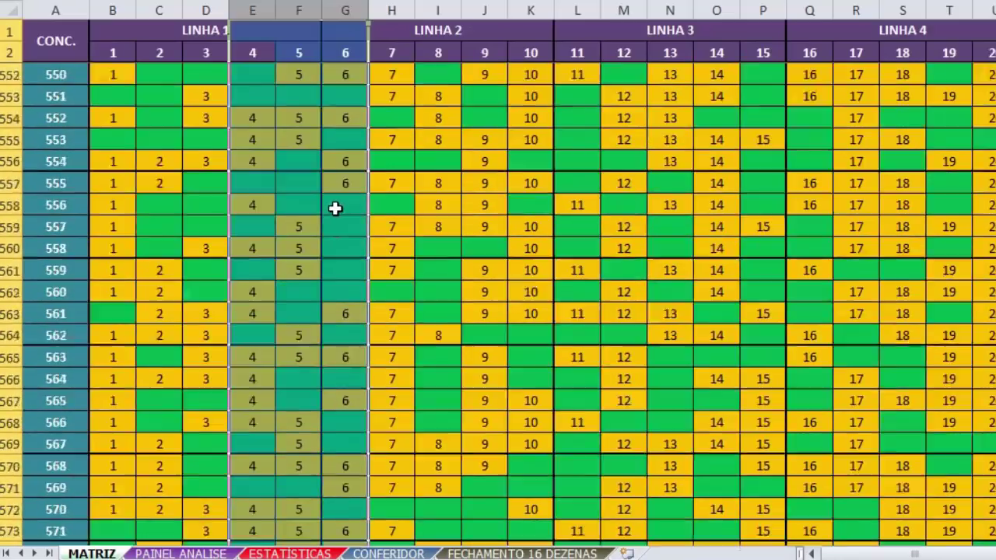
{"action": "scroll", "coordinate": [334, 208], "scroll_direction": "up", "scroll_amount": 12}
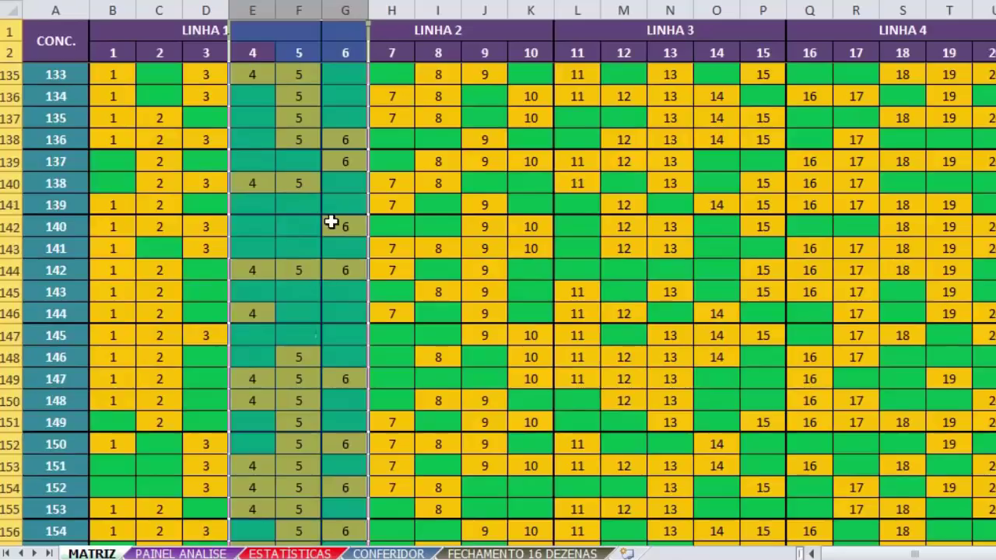
{"action": "scroll", "coordinate": [333, 204], "scroll_direction": "up", "scroll_amount": 6}
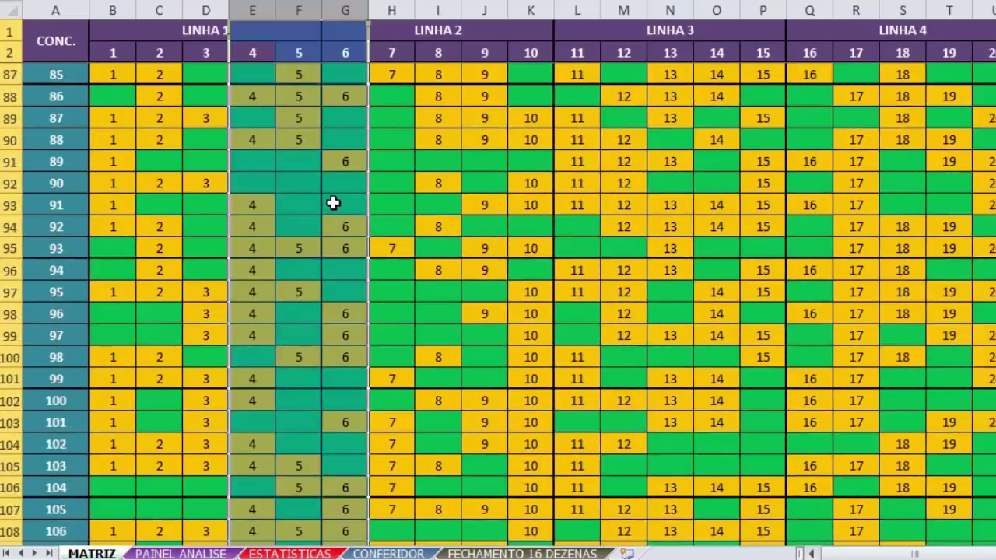
{"action": "scroll", "coordinate": [337, 387], "scroll_direction": "up", "scroll_amount": 17}
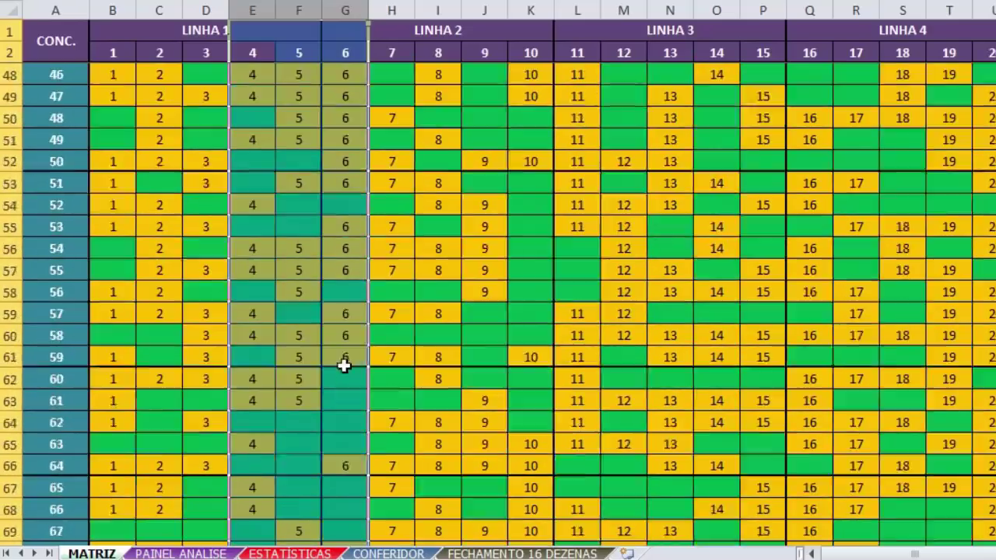
{"action": "scroll", "coordinate": [346, 351], "scroll_direction": "up", "scroll_amount": 8}
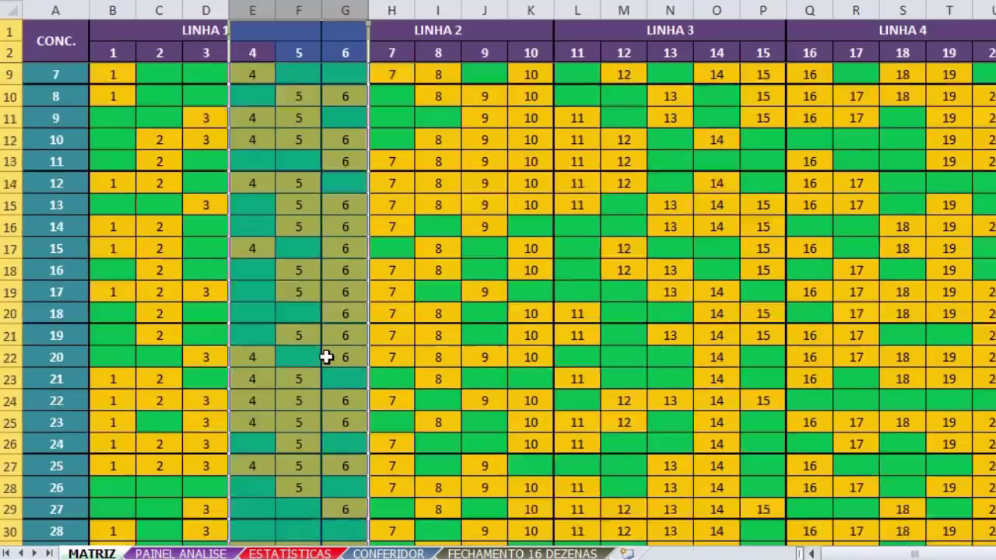
- Return to the latest contests and select the blank cells of numbers 4 to 6 in the empty row below contest 1681
{"action": "scroll", "coordinate": [295, 185], "scroll_direction": "down", "scroll_amount": 20}
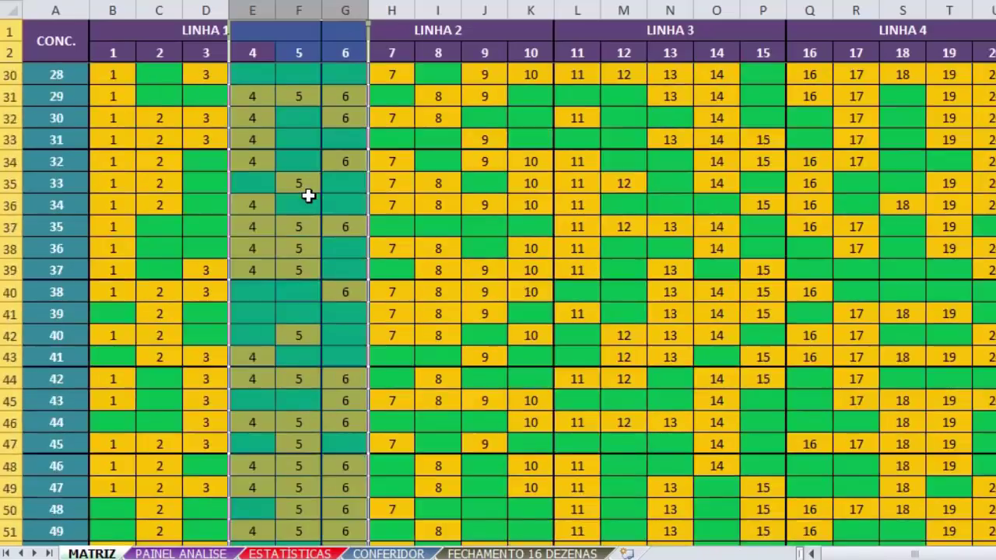
{"action": "scroll", "coordinate": [294, 184], "scroll_direction": "down", "scroll_amount": 20}
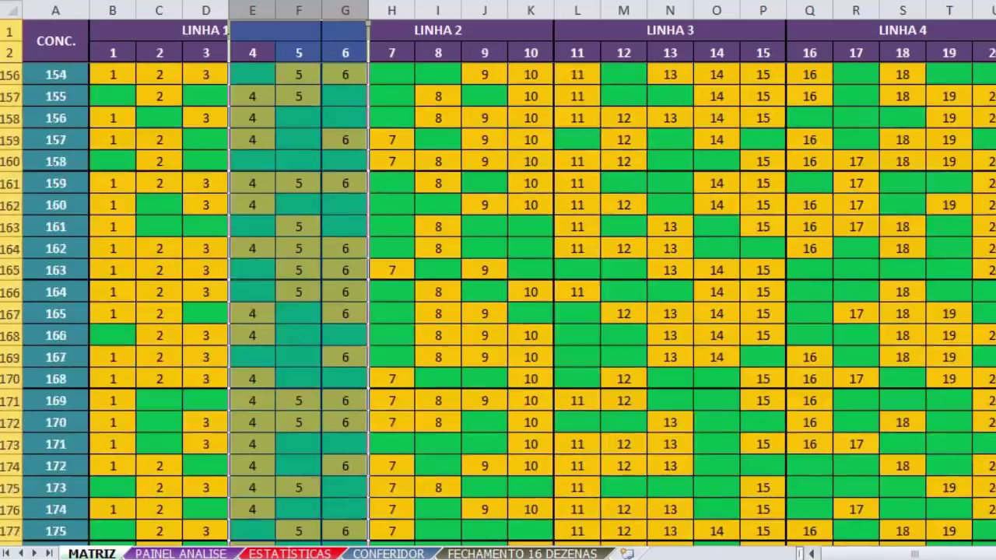
{"action": "scroll", "coordinate": [293, 185], "scroll_direction": "down", "scroll_amount": 20}
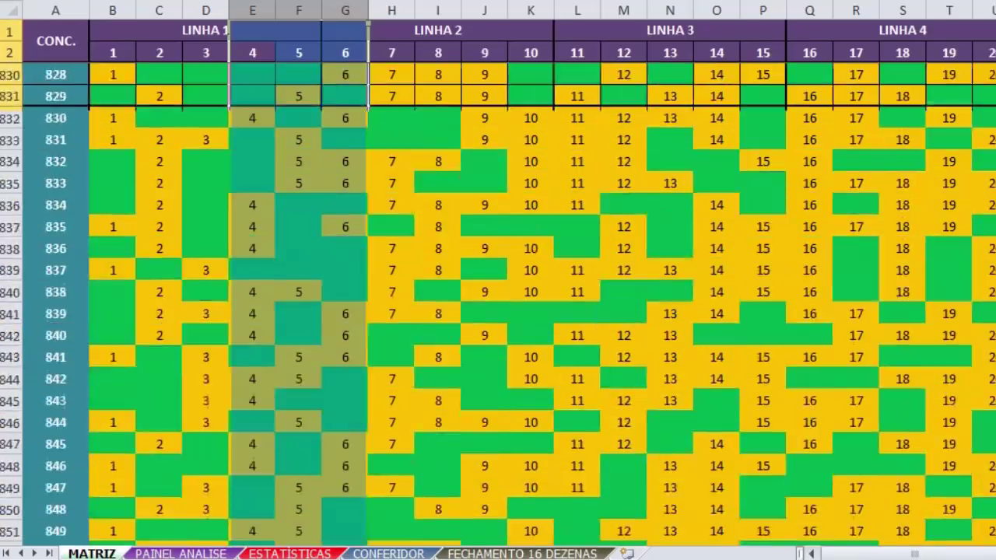
{"action": "scroll", "coordinate": [293, 185], "scroll_direction": "down", "scroll_amount": 13}
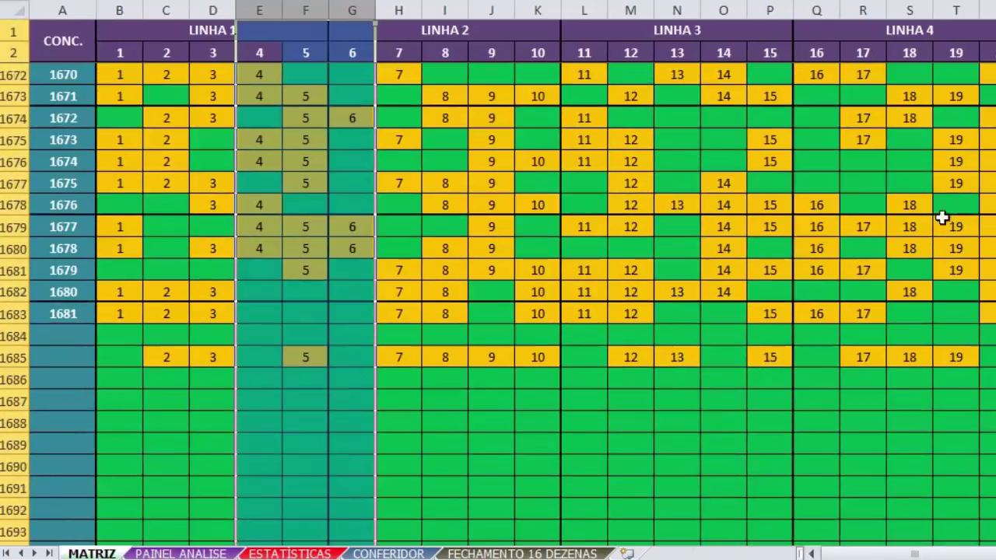
{"action": "left_click", "coordinate": [306, 372]}
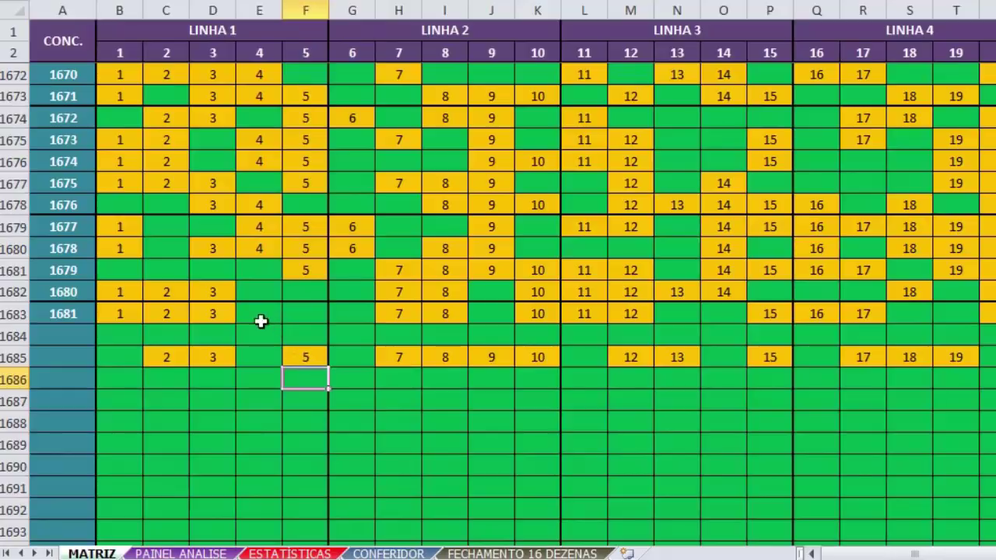
{"action": "left_click_drag", "start_coordinate": [257, 296], "coordinate": [347, 314]}
{"action": "left_click_drag", "start_coordinate": [277, 334], "coordinate": [340, 335]}
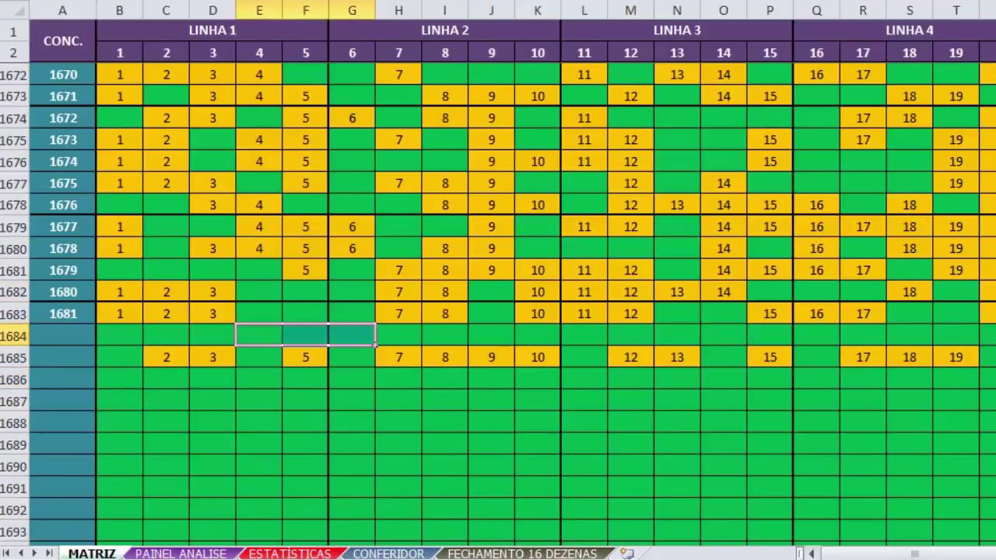
- Switch to the PAINEL ANALISE sheet and select the blank cells of numbers 4 to 6 in contest 1681
{"action": "left_click", "coordinate": [172, 555]}
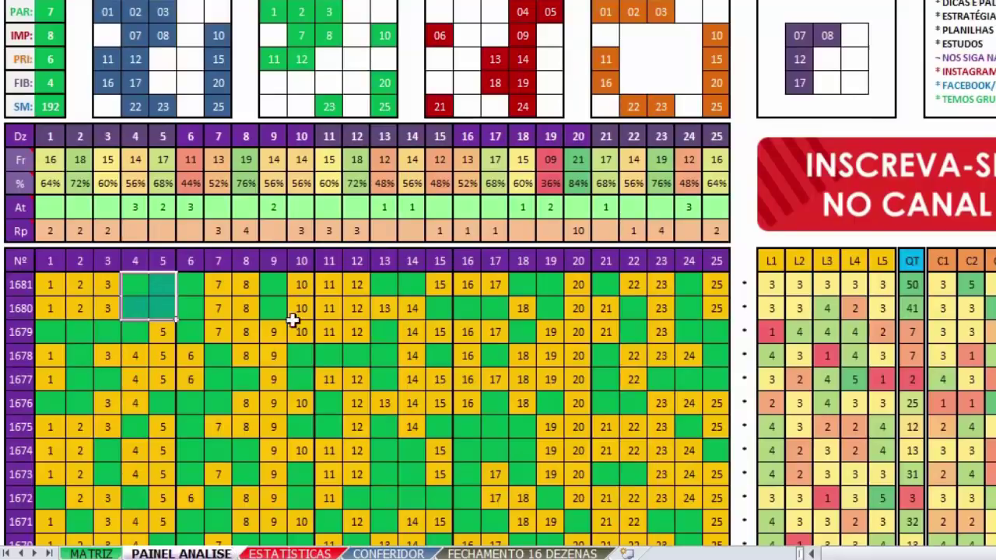
{"action": "left_click_drag", "start_coordinate": [146, 288], "coordinate": [118, 299]}
{"action": "mouse_move", "coordinate": [144, 232]}
{"action": "left_mouse_down"}
{"action": "mouse_move", "coordinate": [184, 229]}
{"action": "mouse_move", "coordinate": [133, 231]}
{"action": "left_mouse_up"}
{"action": "left_click_drag", "start_coordinate": [133, 295], "coordinate": [193, 297]}
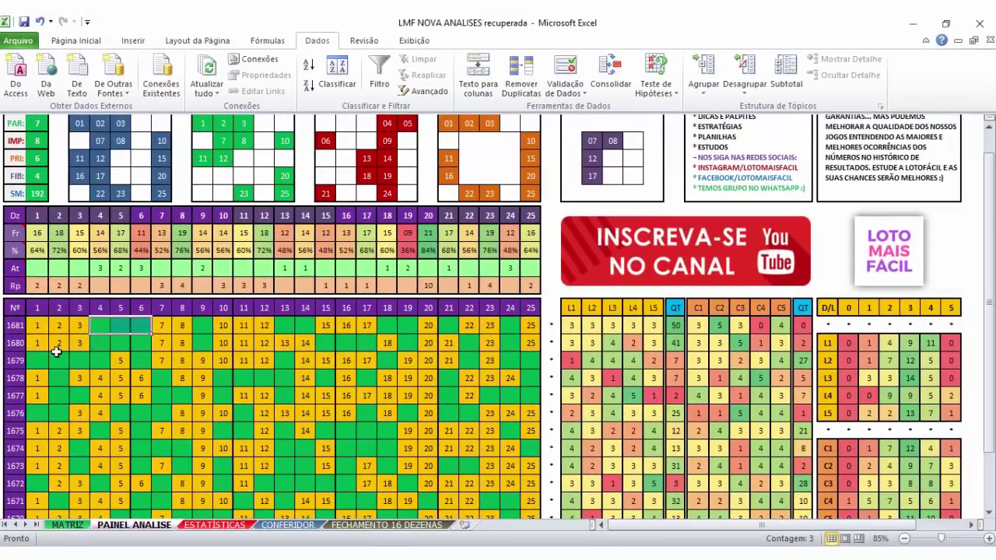
{"action": "left_click_drag", "start_coordinate": [93, 336], "coordinate": [145, 340]}
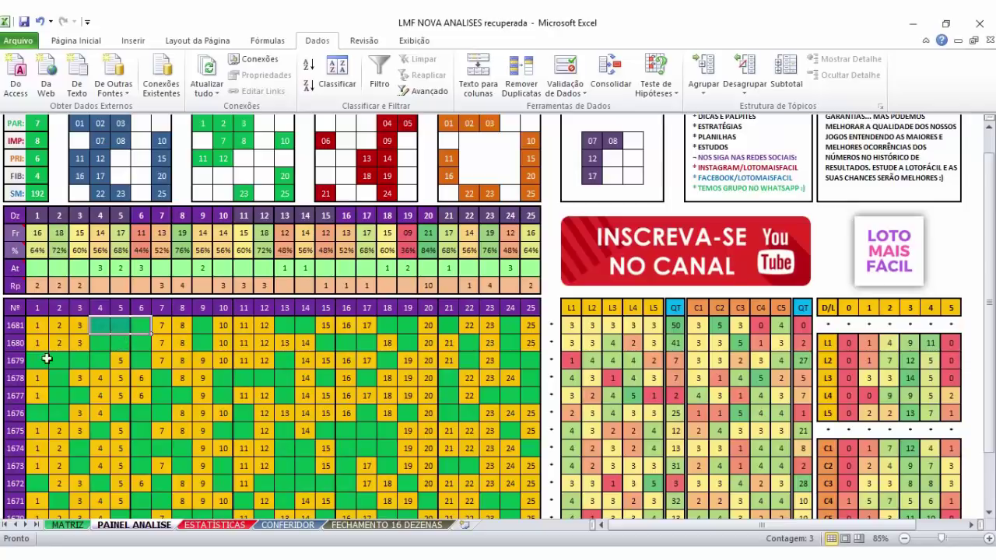
{"action": "left_click_drag", "start_coordinate": [93, 326], "coordinate": [137, 327]}
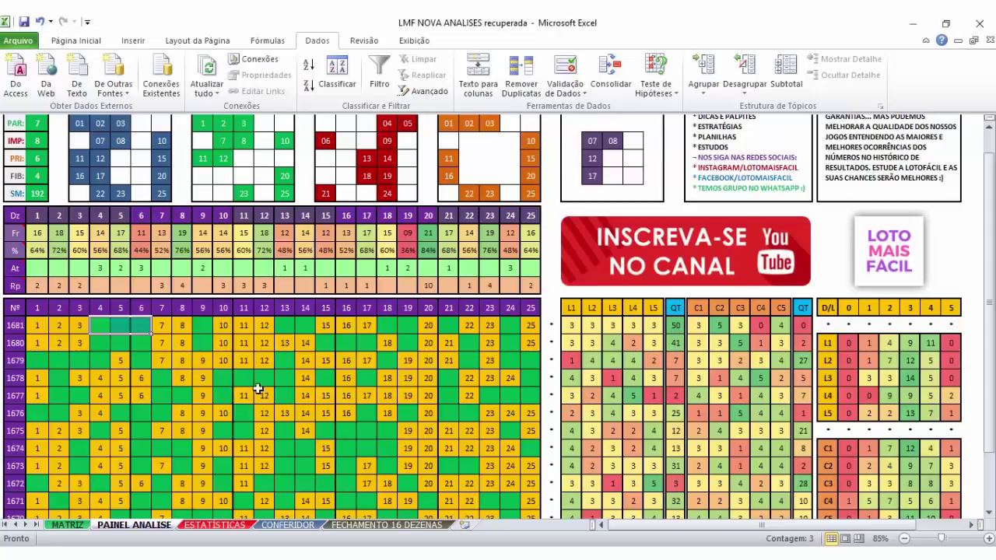
- Select numbers 10, 11 and 12 with their headers across contests 1681 to 1679 to examine their repetition
{"action": "left_click_drag", "start_coordinate": [223, 325], "coordinate": [269, 363]}
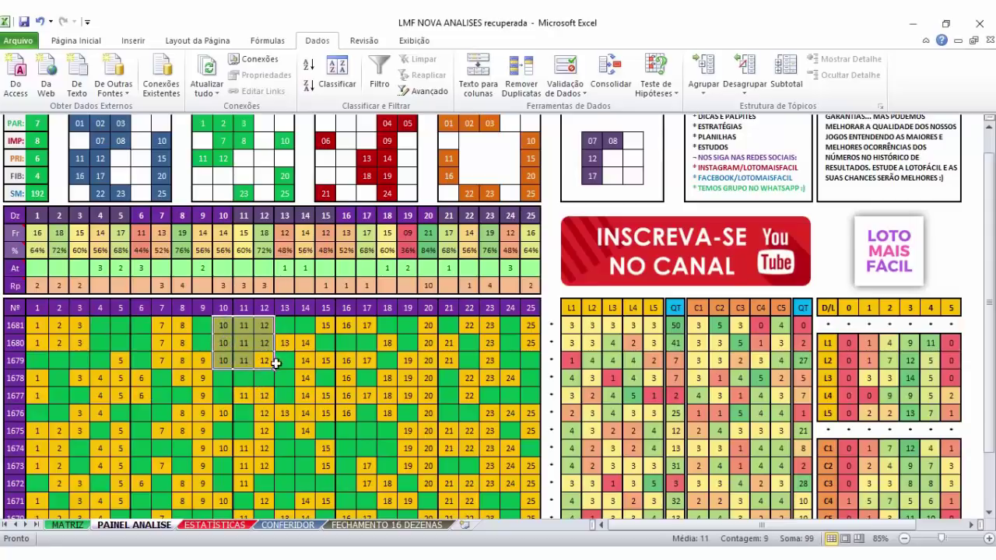
{"action": "left_click_drag", "start_coordinate": [223, 307], "coordinate": [260, 355]}
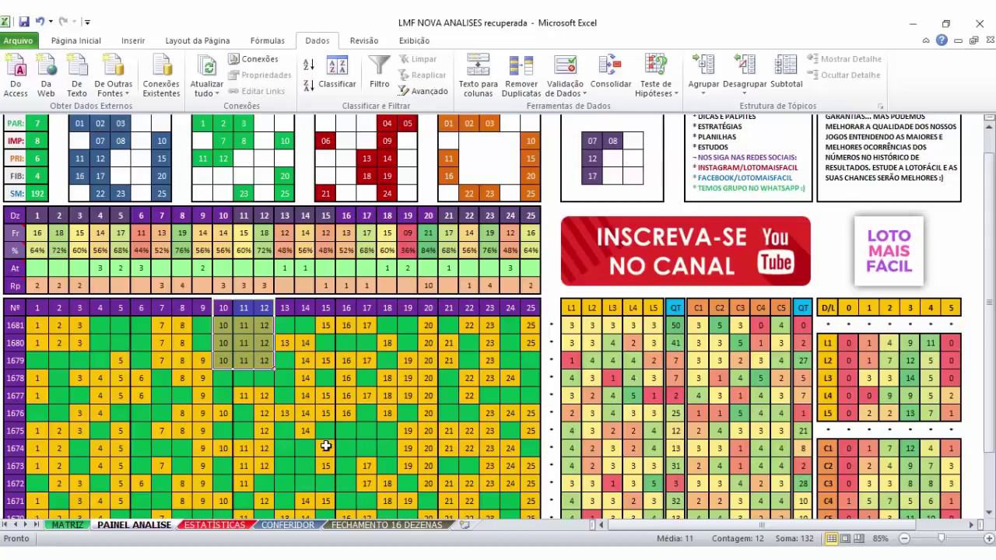
- Go back to the top of the analysis panel and examine the header row of numbers 1 to 25
{"action": "key", "text": "ctrl+Right"}
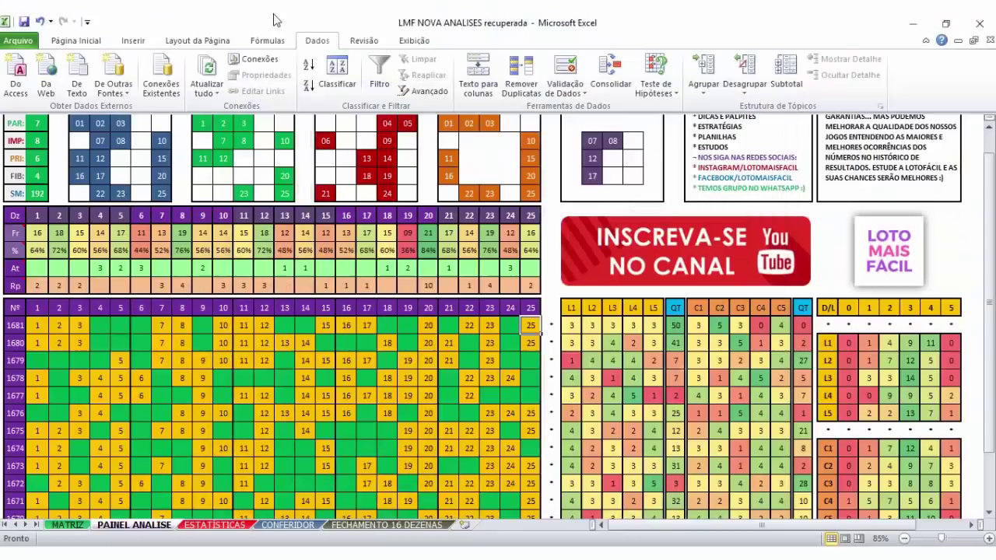
{"action": "scroll", "coordinate": [296, 476], "scroll_direction": "up", "scroll_amount": 2}
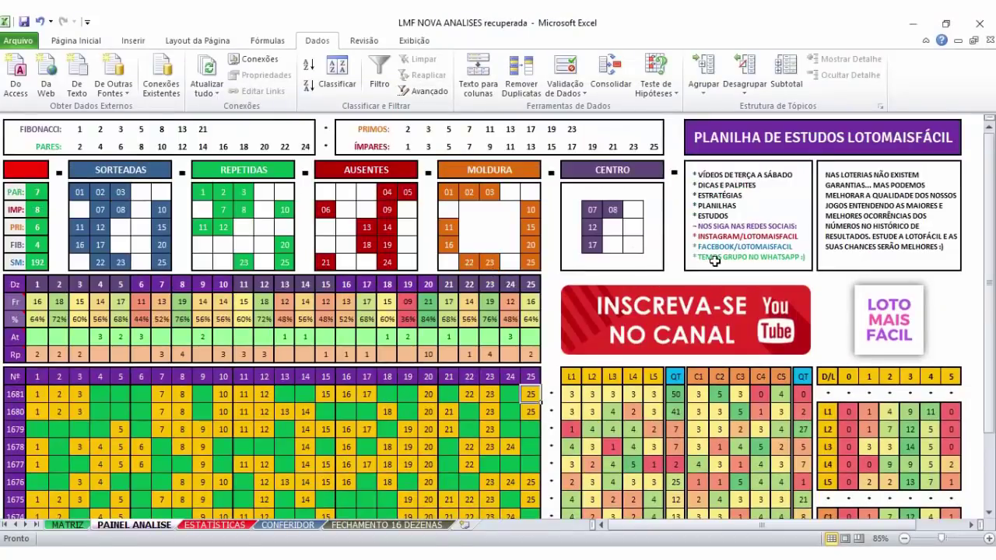
{"action": "left_click_drag", "start_coordinate": [530, 376], "coordinate": [510, 384]}
{"action": "left_click", "coordinate": [37, 377]}
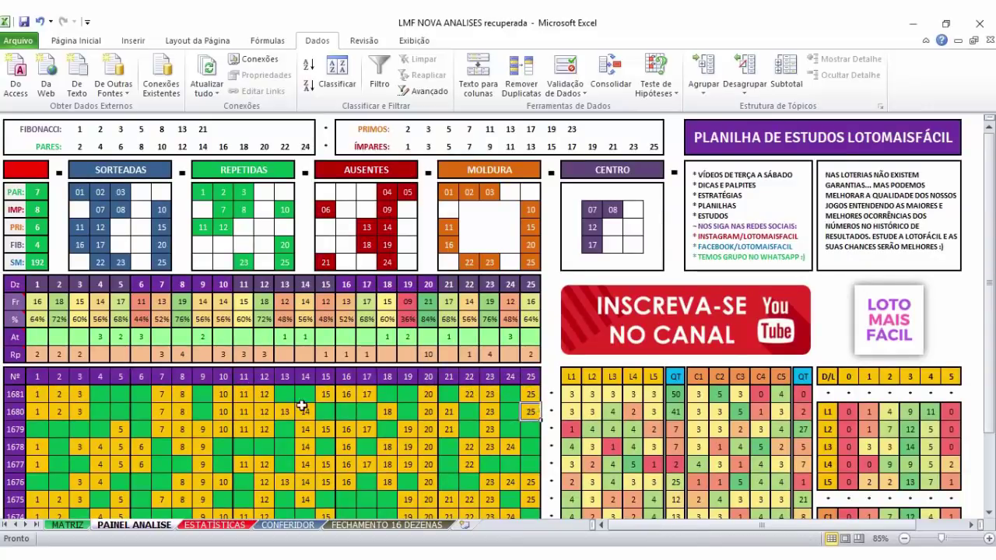
- Select the block holding the Fibonacci and even number lists to examine it
{"action": "left_click", "coordinate": [23, 129]}
{"action": "left_click", "coordinate": [308, 126]}
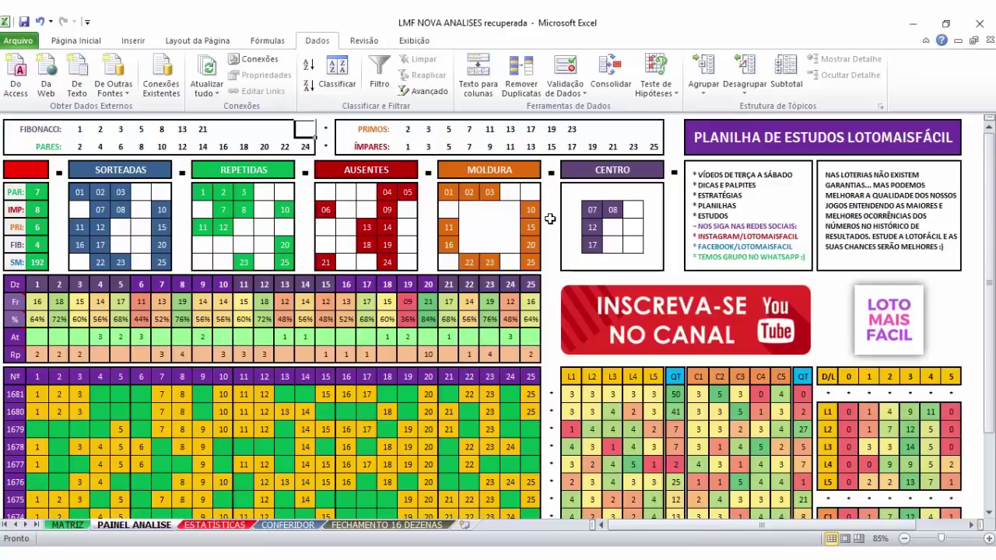
{"action": "left_click_drag", "start_coordinate": [11, 127], "coordinate": [308, 145]}
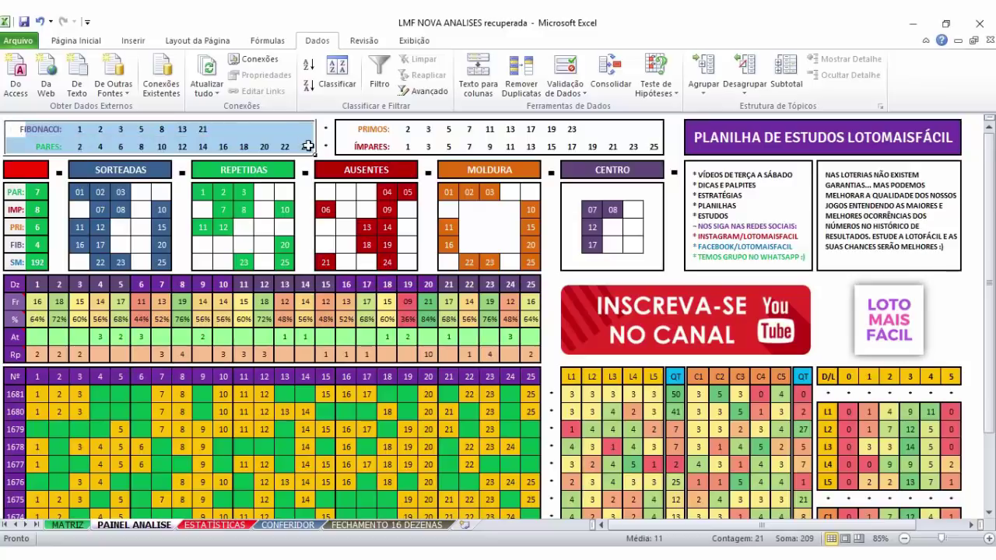
{"action": "left_click", "coordinate": [309, 146]}
- Examine the prime and odd number lists, ending on number 25 of the odd list
{"action": "left_click", "coordinate": [347, 129]}
{"action": "left_click", "coordinate": [654, 129]}
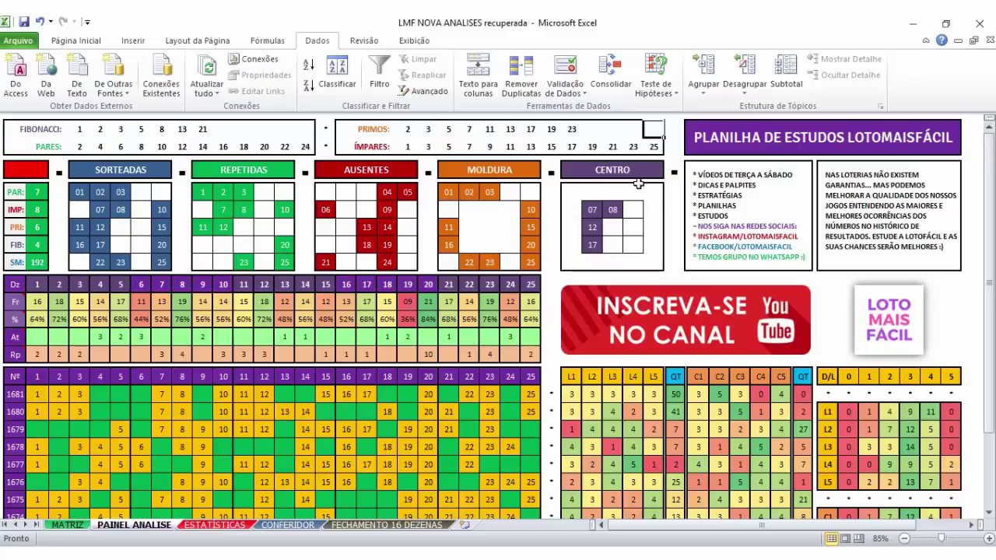
{"action": "key", "text": "Down"}
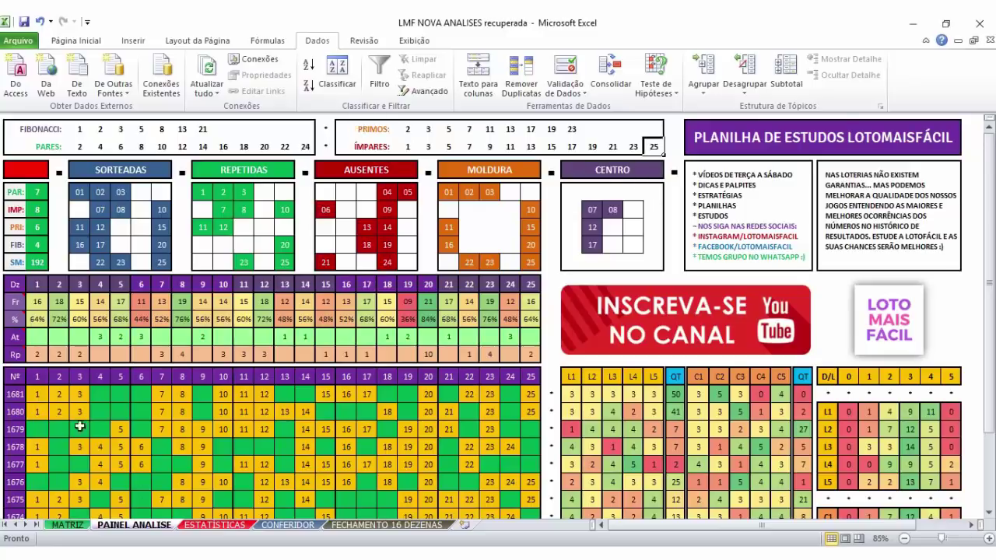
- Open the FECHAMENTO 16 DEZENAS sheet and select the C1 cell of the empty CONFERIDOR row
{"action": "left_click", "coordinate": [214, 526]}
{"action": "left_click", "coordinate": [365, 526]}
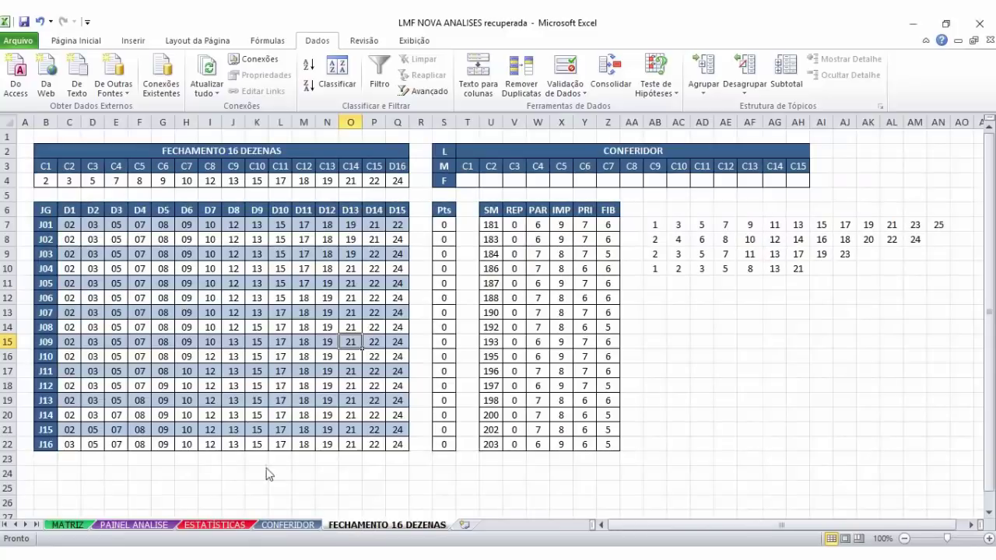
{"action": "left_click", "coordinate": [467, 180]}
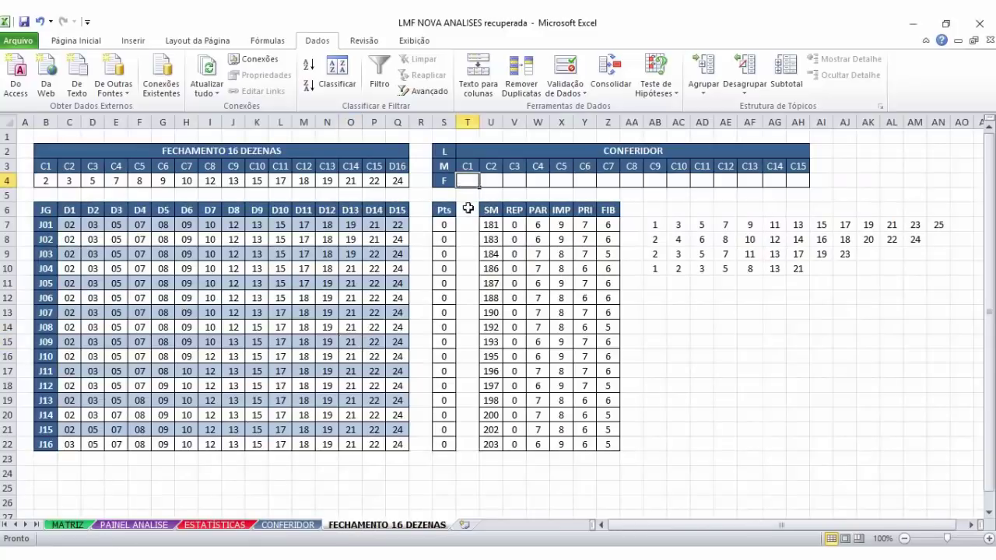
{"action": "left_click_drag", "start_coordinate": [468, 180], "coordinate": [798, 180]}
{"action": "left_click", "coordinate": [798, 180]}
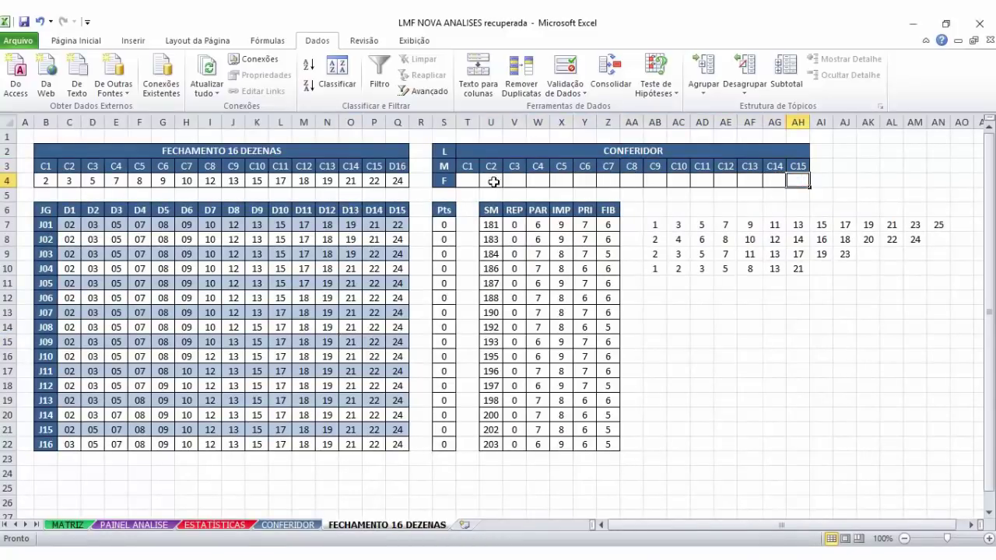
{"action": "left_click", "coordinate": [459, 180]}
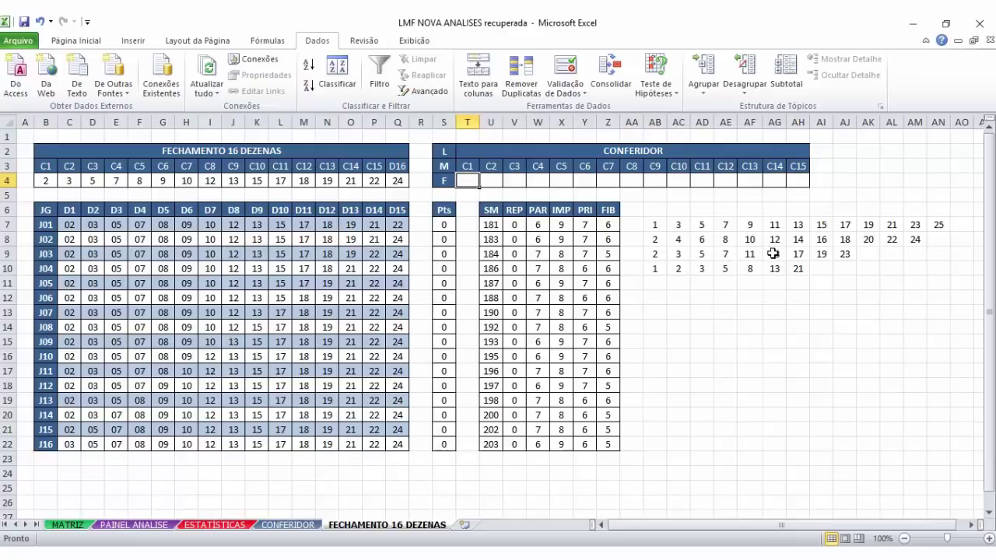
- Enter 1, 2, 3, 7, 8 and 10 under C1 to C6 of the CONFERIDOR row
{"action": "type", "text": "1"}
{"action": "key", "text": "Tab"}
{"action": "type", "text": "2"}
{"action": "key", "text": "Tab"}
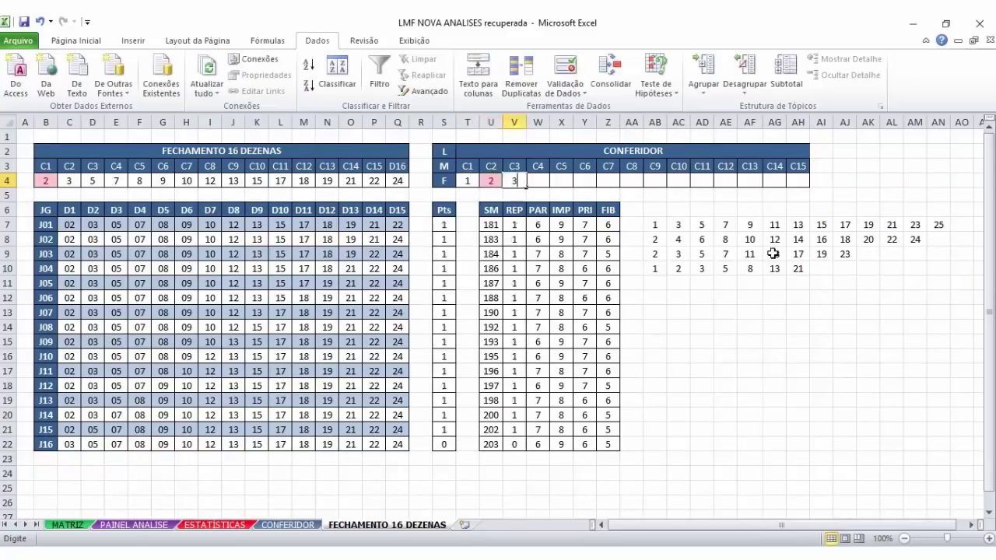
{"action": "type", "text": "3"}
{"action": "key", "text": "Tab"}
{"action": "type", "text": "7"}
{"action": "key", "text": "Tab"}
{"action": "type", "text": "8"}
{"action": "key", "text": "Tab"}
{"action": "type", "text": "10"}
{"action": "key", "text": "Tab"}
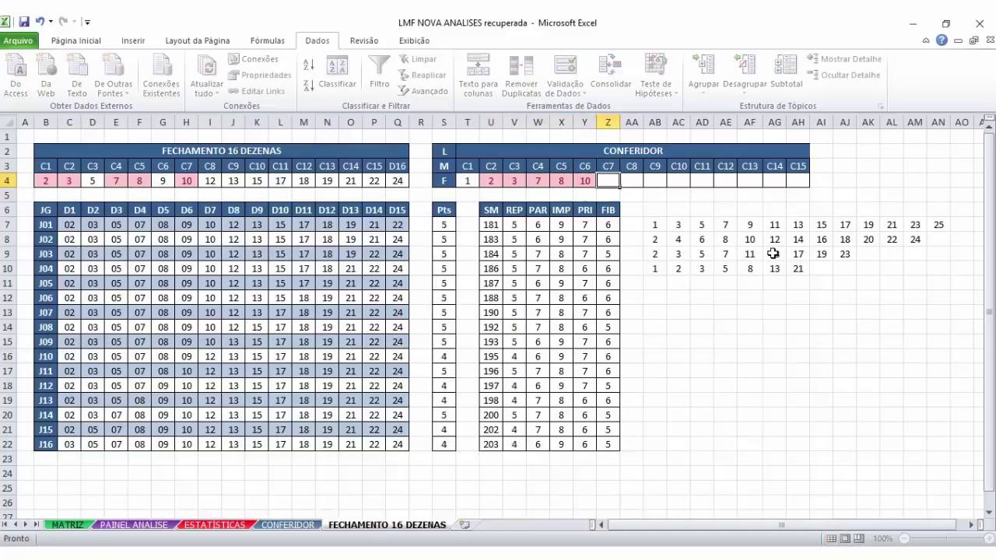
- Enter 11, 12, 15, 16 and 17 under C7 to C11 of the CONFERIDOR row
{"action": "type", "text": "11"}
{"action": "key", "text": "Tab"}
{"action": "type", "text": "12"}
{"action": "key", "text": "Tab"}
{"action": "type", "text": "15"}
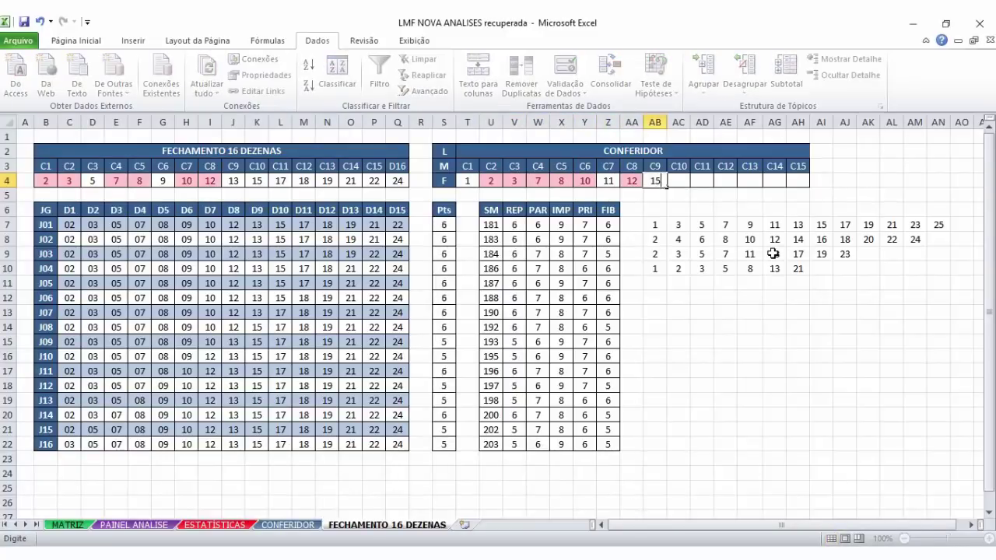
{"action": "key", "text": "Tab"}
{"action": "type", "text": "16"}
{"action": "key", "text": "Tab"}
{"action": "type", "text": "17"}
{"action": "key", "text": "Tab"}
- Complete the CONFERIDOR row with 20, 22, 23 and 25 under C12 to C15
{"action": "type", "text": "20"}
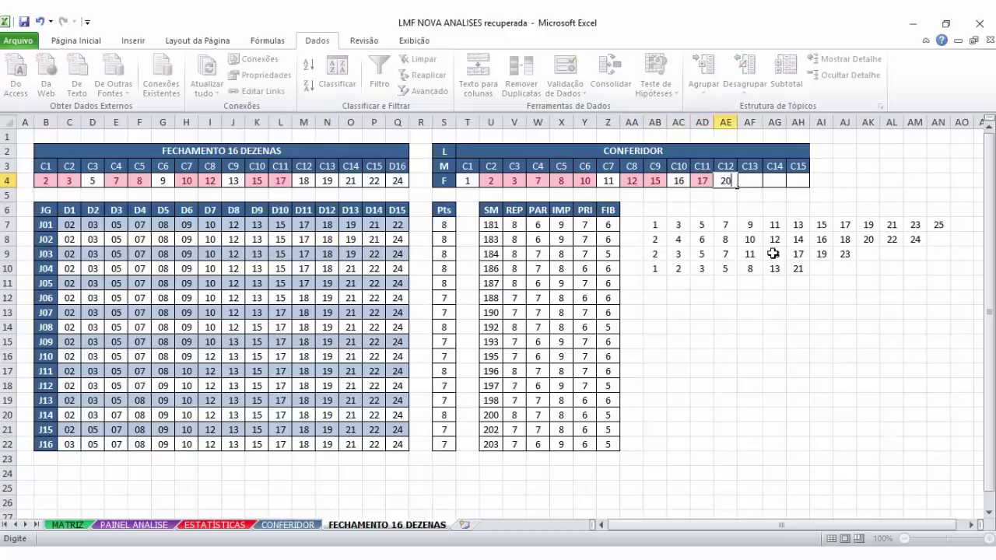
{"action": "key", "text": "Tab"}
{"action": "type", "text": "22"}
{"action": "key", "text": "Tab"}
{"action": "type", "text": "23"}
{"action": "key", "text": "Tab"}
{"action": "type", "text": "25"}
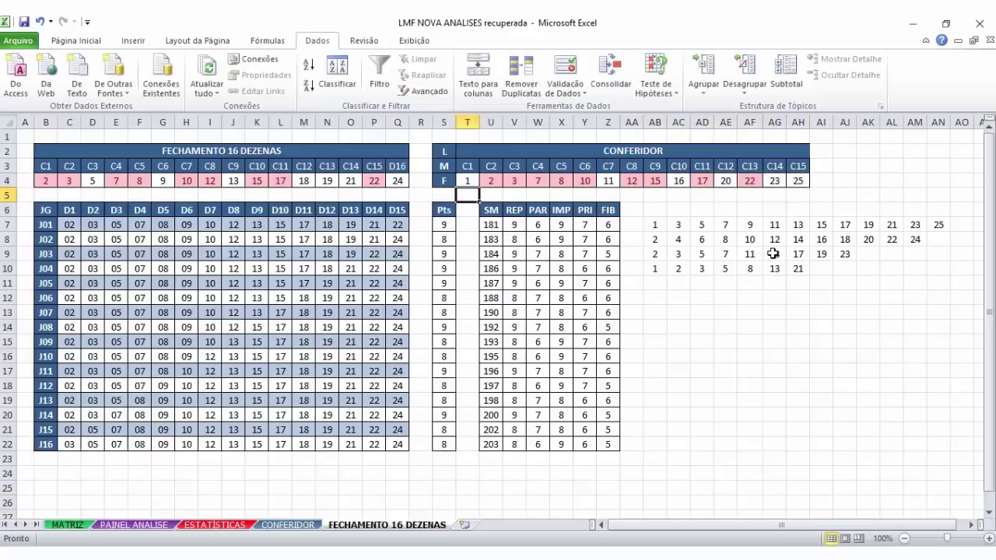
{"action": "key", "text": "Return"}
- Examine the REP, PAR, IMP and PRI columns for games J01 to J16
{"action": "left_click_drag", "start_coordinate": [515, 225], "coordinate": [557, 400]}
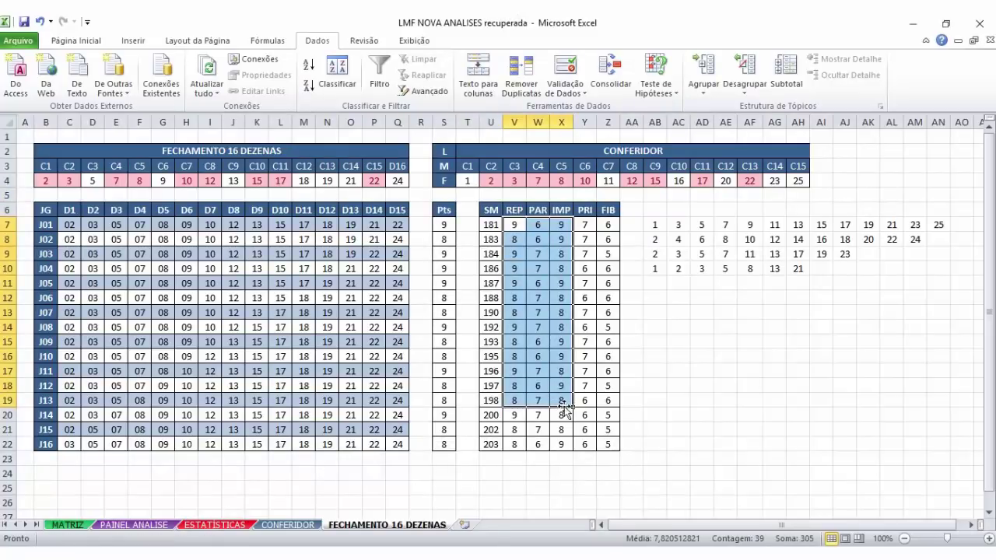
{"action": "left_click", "coordinate": [565, 413]}
{"action": "left_click", "coordinate": [585, 223]}
{"action": "left_click_drag", "start_coordinate": [585, 224], "coordinate": [584, 443]}
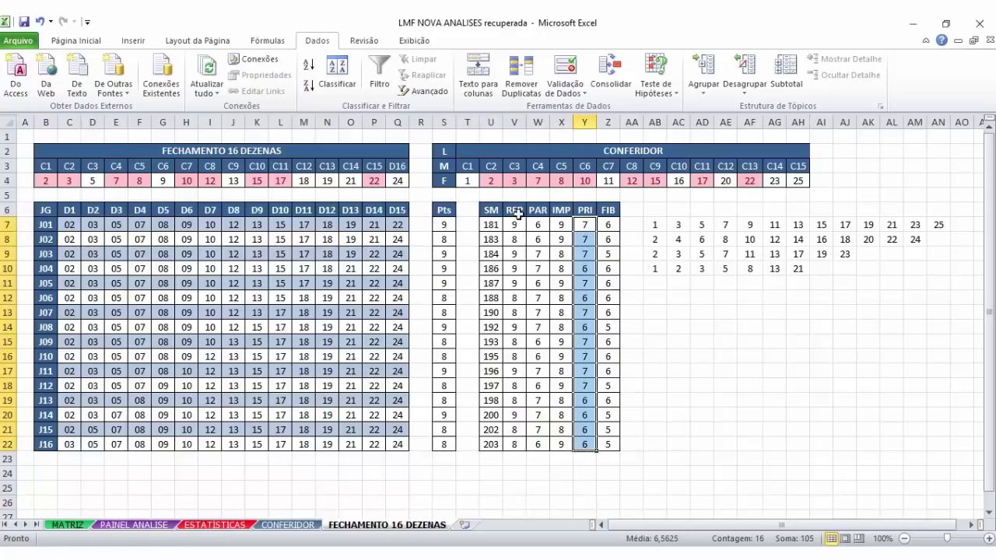
{"action": "left_click_drag", "start_coordinate": [514, 225], "coordinate": [516, 438]}
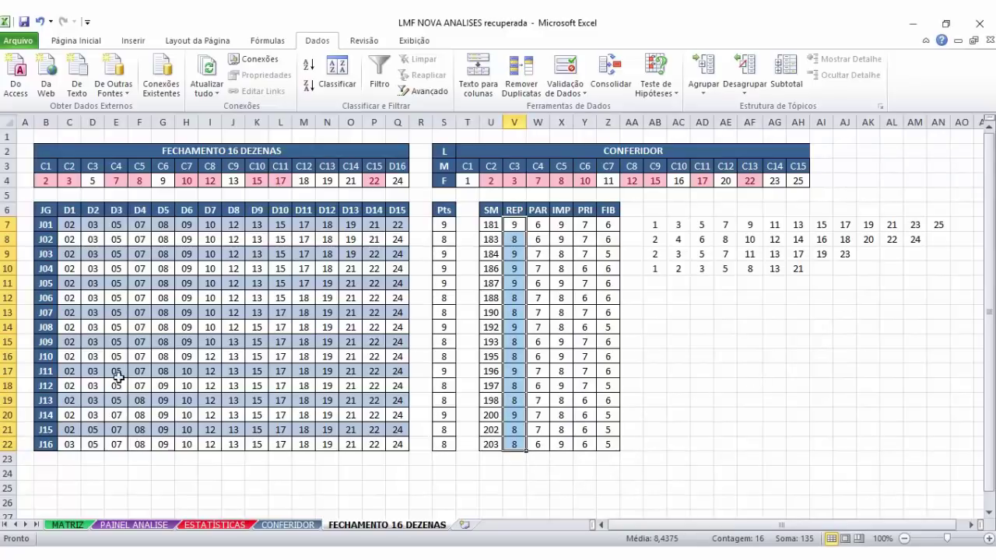
- Examine the numbers of game J01 and the row of 16 base numbers starting at C1
{"action": "left_click_drag", "start_coordinate": [76, 226], "coordinate": [277, 231]}
{"action": "left_click", "coordinate": [327, 314]}
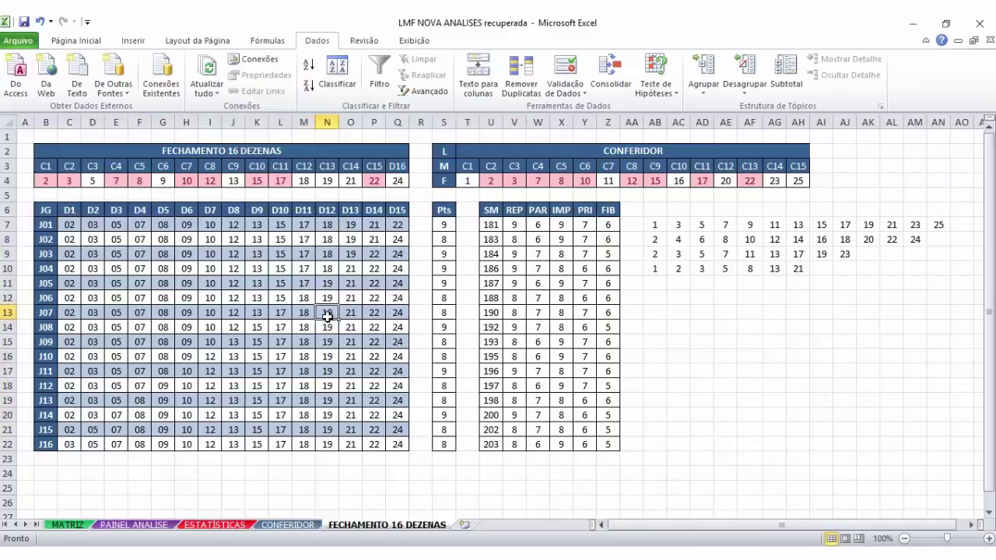
{"action": "left_click", "coordinate": [54, 180]}
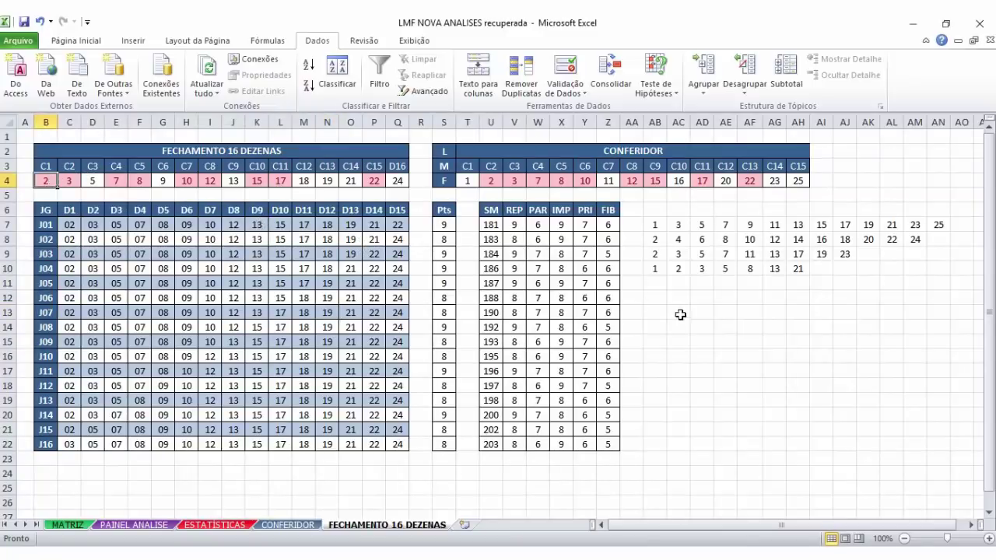
- Enter the numbers 1 to 25 as a five-by-five grid starting at cell AB12 and select the whole grid
{"action": "left_click", "coordinate": [659, 297]}
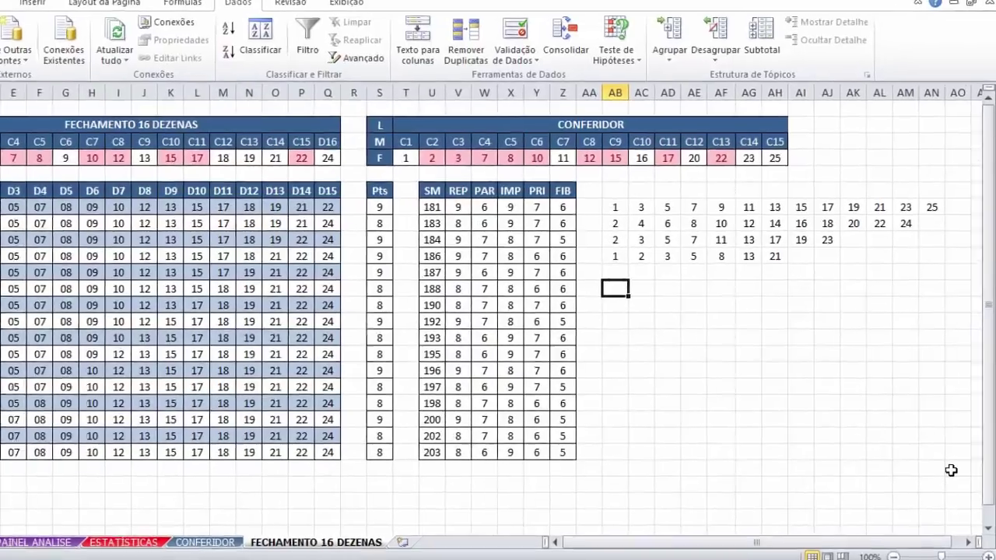
{"action": "type", "text": "1"}
{"action": "key", "text": "Tab"}
{"action": "type", "text": "2"}
{"action": "key", "text": "Tab"}
{"action": "type", "text": "3"}
{"action": "key", "text": "Tab"}
{"action": "type", "text": "4\t5 6\t7\t8\t9"}
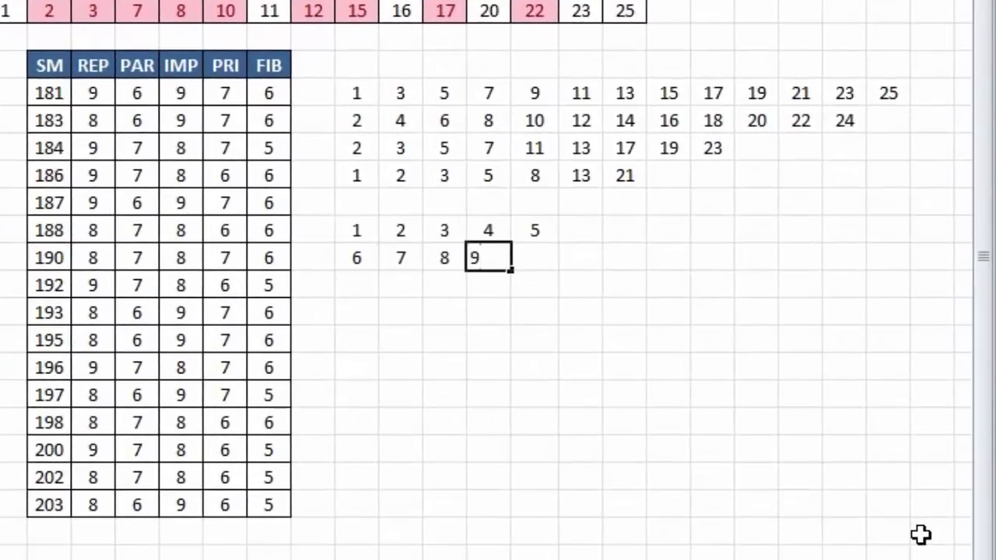
{"action": "type", "text": "\t10 11\t12\t13\t14\t15 16\t17\t18\t"}
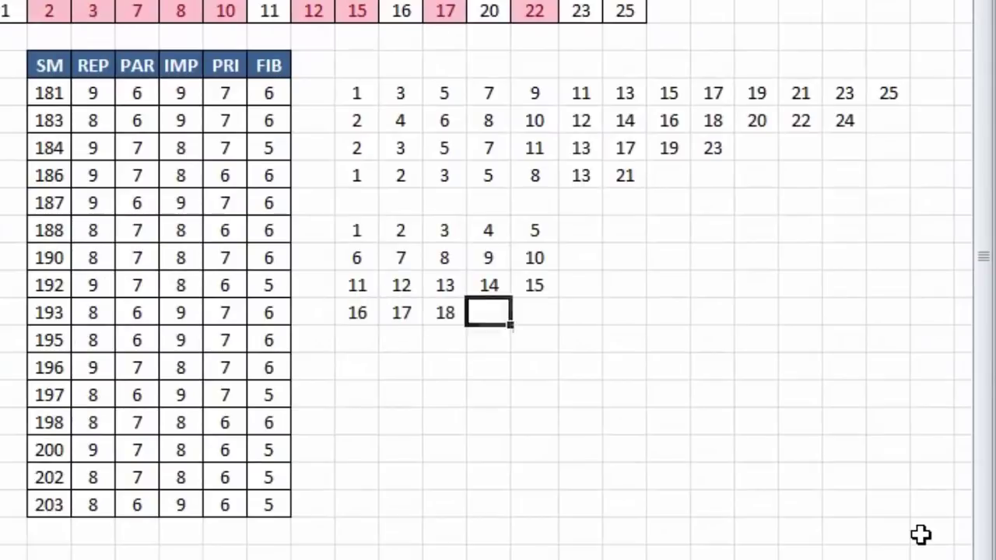
{"action": "type", "text": "19\t20 21\t22\t23\t24\t25"}
{"action": "key", "text": "Return"}
{"action": "left_click_drag", "start_coordinate": [356, 231], "coordinate": [535, 343]}
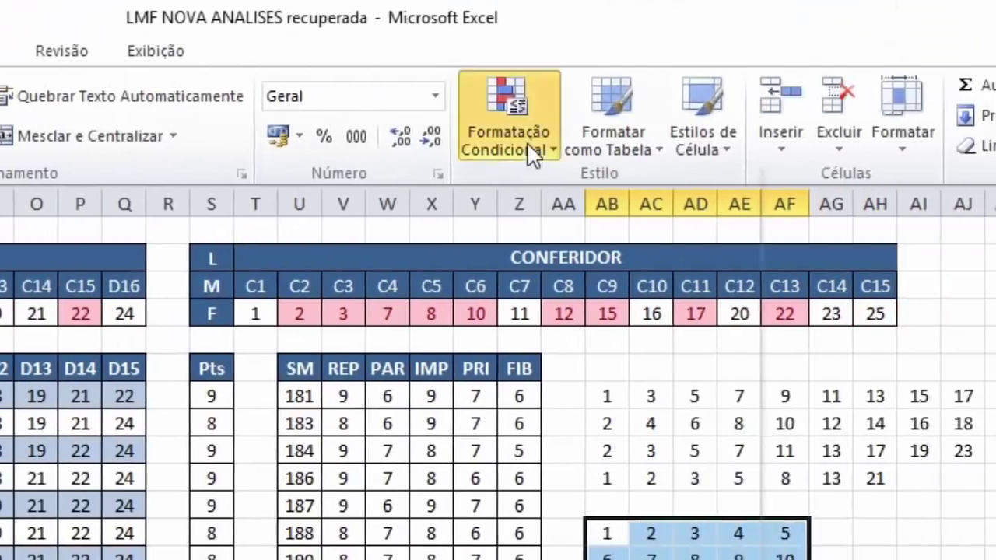
{"action": "left_click", "coordinate": [527, 142]}
{"action": "mouse_move", "coordinate": [334, 82]}
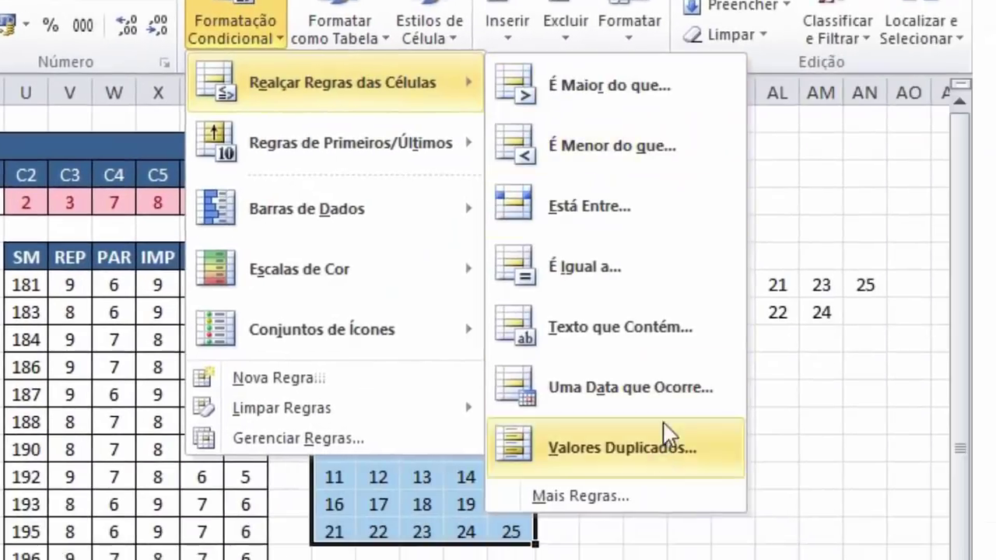
{"action": "left_click", "coordinate": [581, 436]}
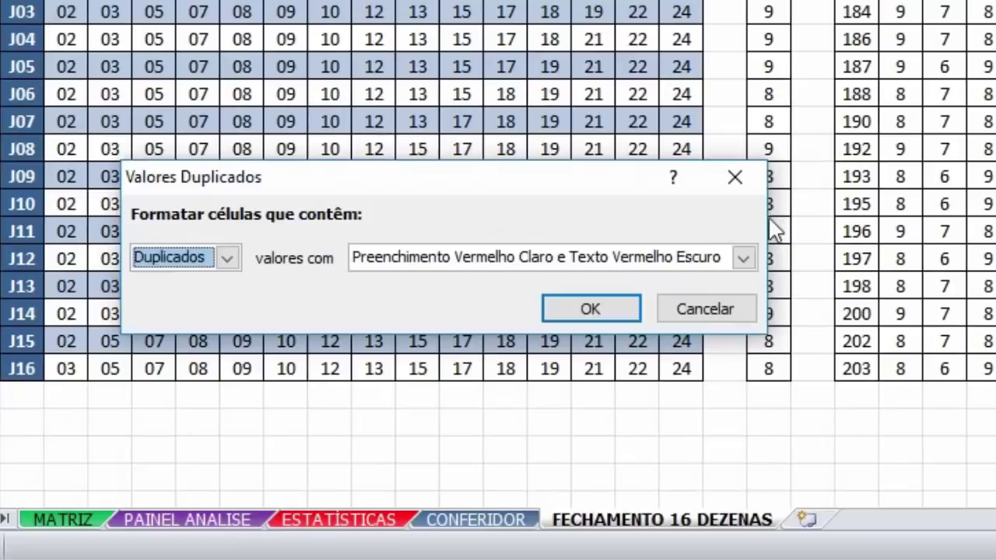
{"action": "key", "text": "Escape"}
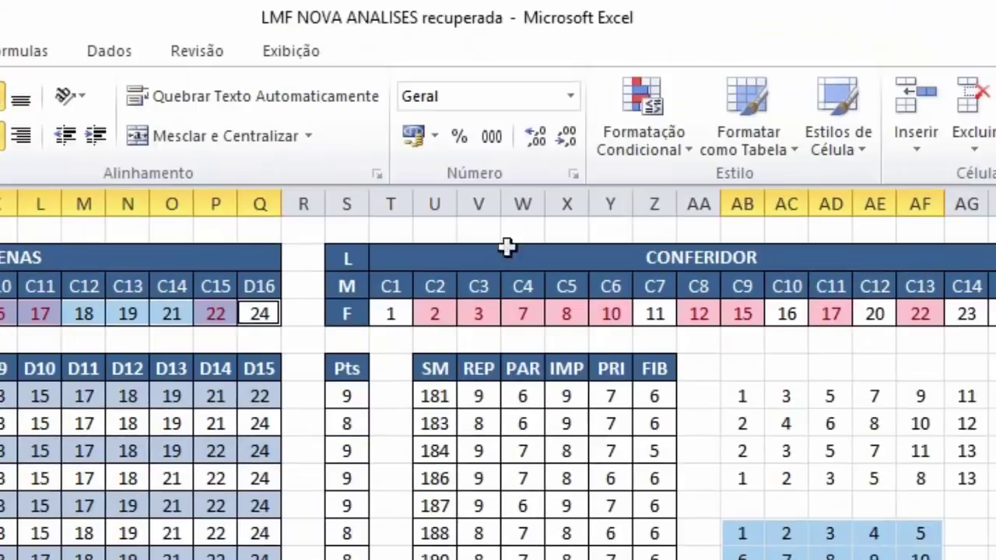
- Highlight values shared by the 16 base numbers and the five-by-five grid using the Duplicate Values conditional formatting rule
{"action": "left_click", "coordinate": [622, 156]}
{"action": "mouse_move", "coordinate": [614, 187]}
{"action": "left_click", "coordinate": [815, 442]}
{"action": "key", "text": "Return"}
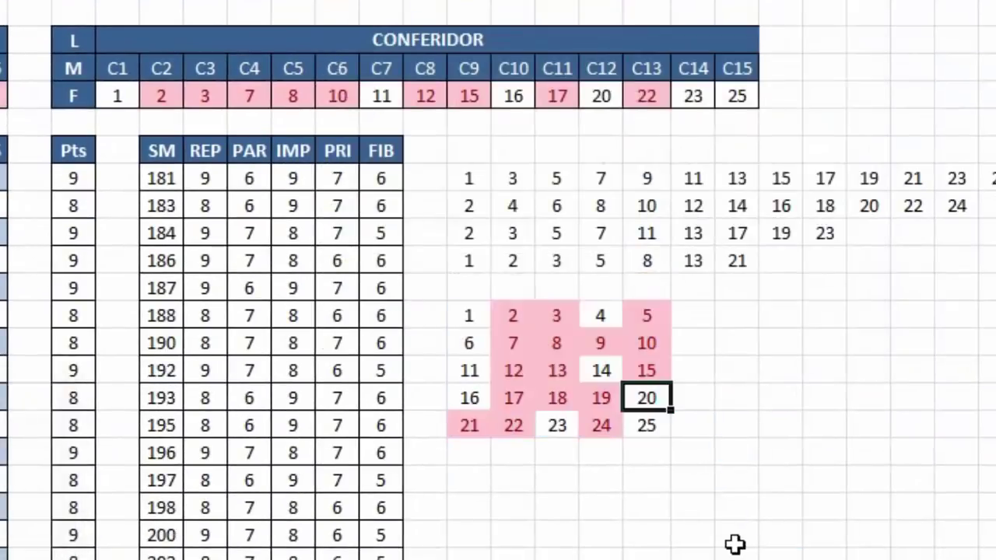
- Examine the highlighted numbers in the grid: the column from 2 to 22, then 21, 5 and 12
{"action": "left_click_drag", "start_coordinate": [514, 319], "coordinate": [511, 425]}
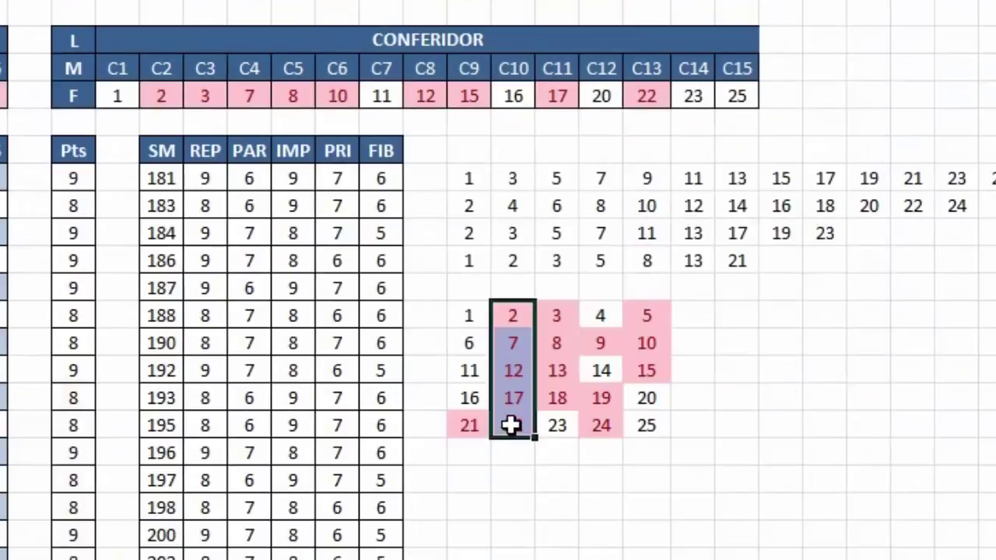
{"action": "left_click", "coordinate": [478, 448]}
{"action": "key", "text": "Up"}
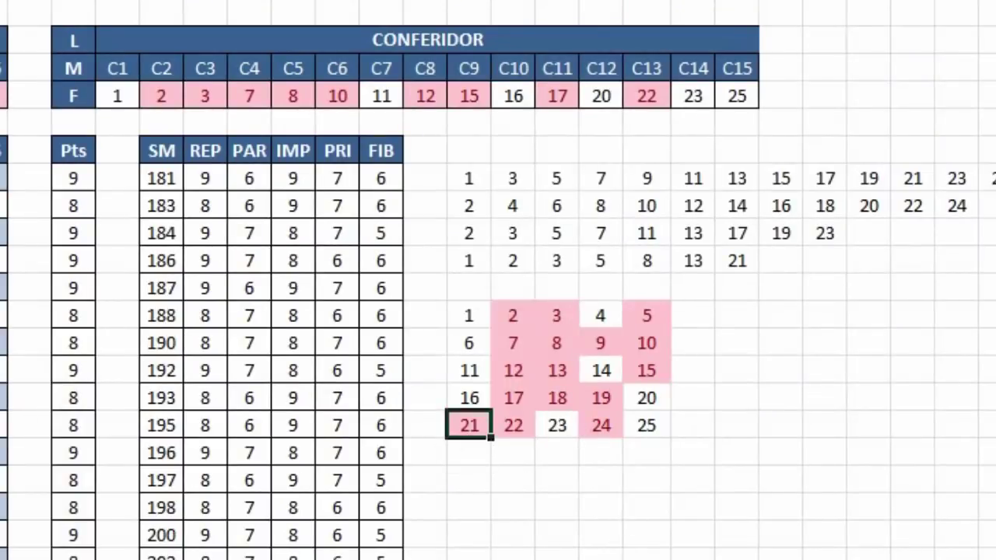
{"action": "left_click", "coordinate": [660, 318]}
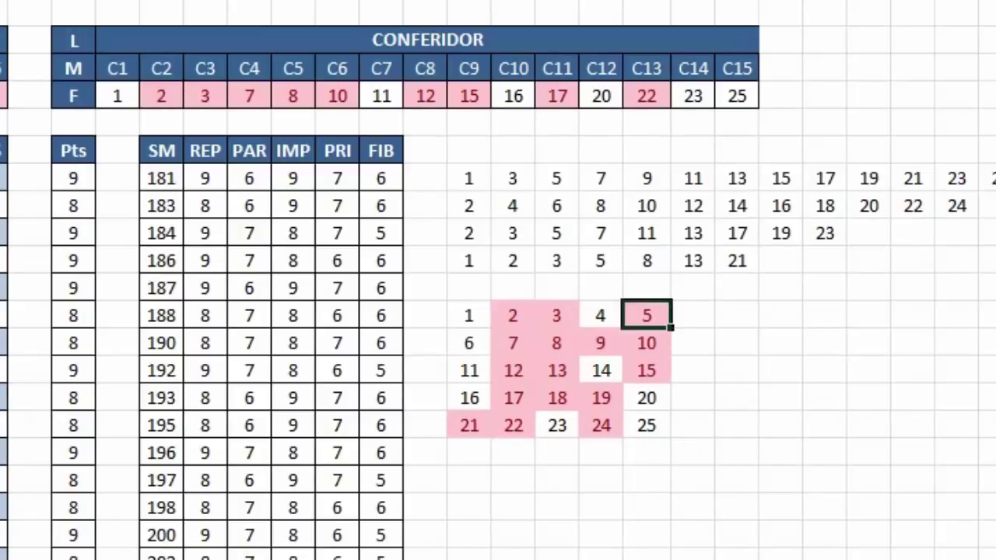
{"action": "left_click", "coordinate": [515, 373]}
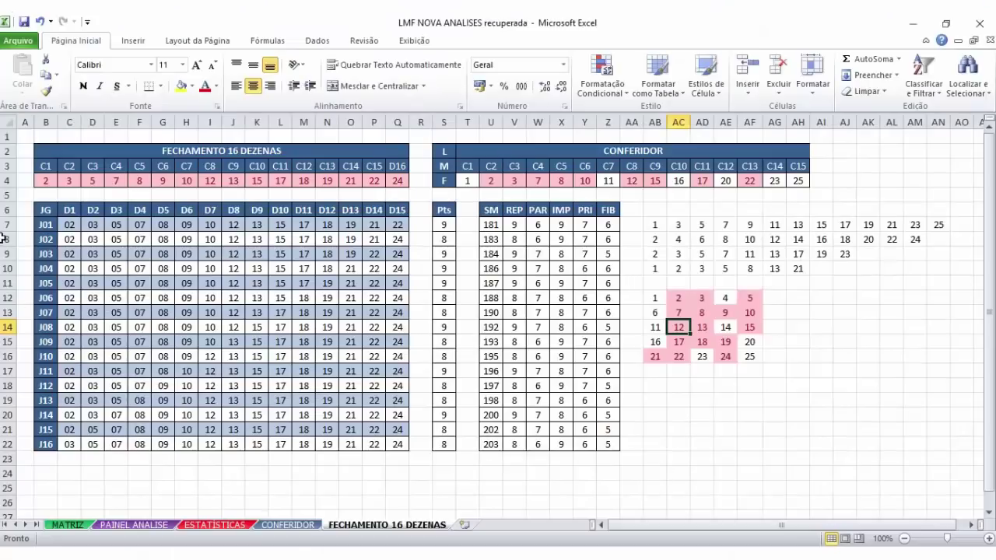
- Change the base numbers of the 16-number closing to 6 under C8 and 1 under C4
{"action": "left_click", "coordinate": [207, 182]}
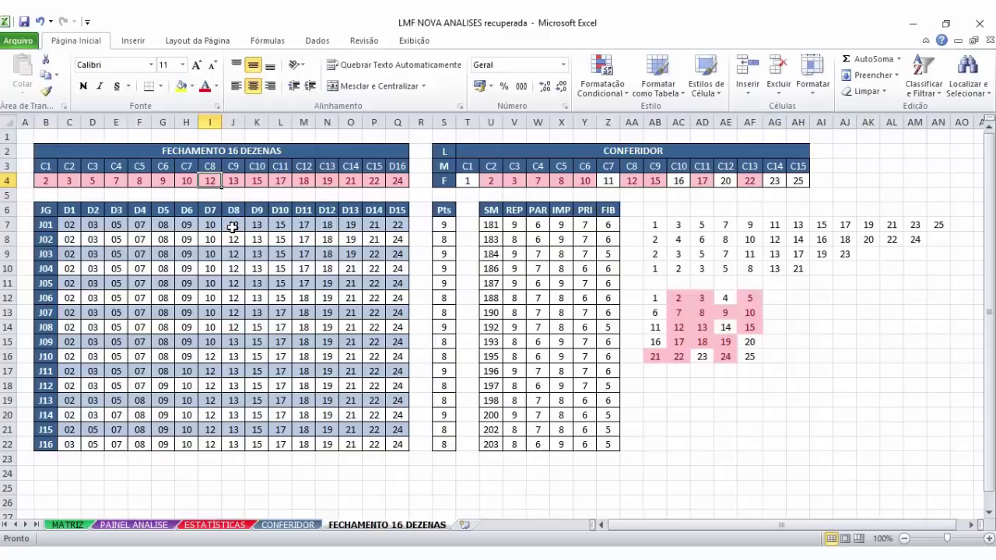
{"action": "type", "text": "6"}
{"action": "key", "text": "Tab"}
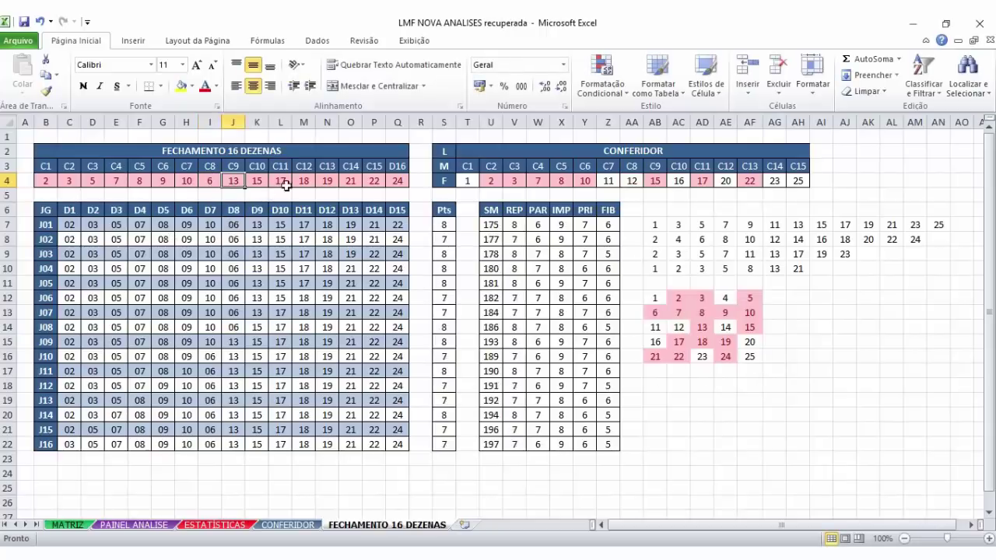
{"action": "left_click", "coordinate": [123, 181]}
{"action": "type", "text": "1"}
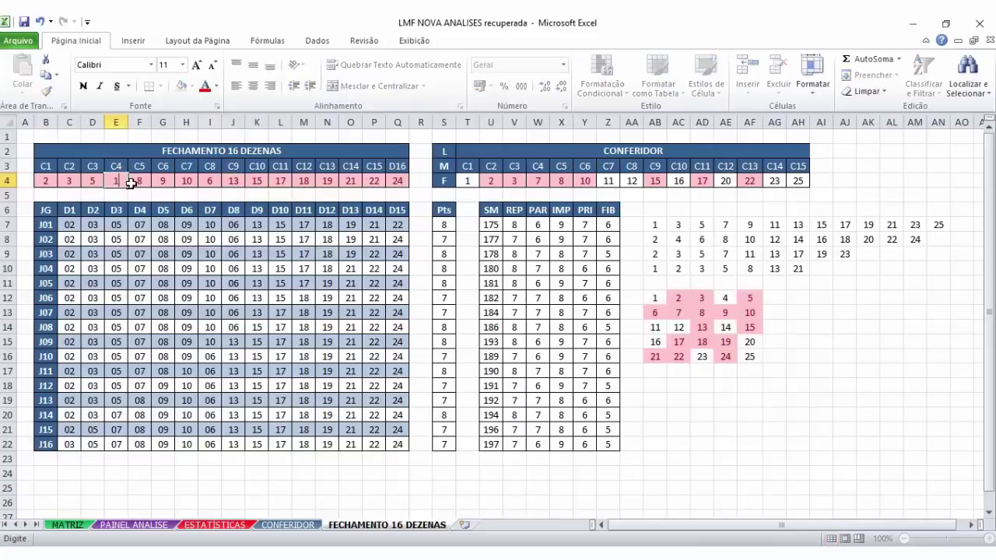
{"action": "key", "text": "Tab"}
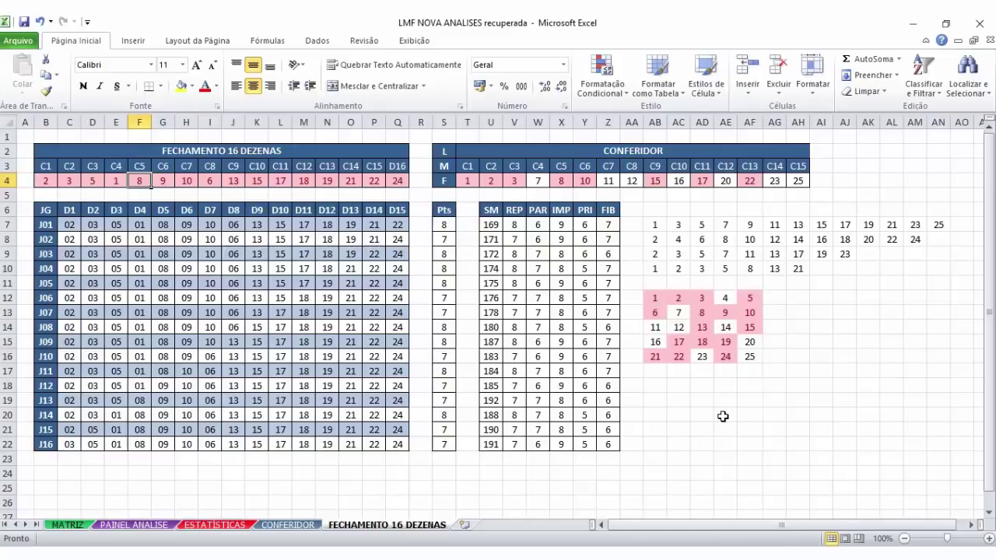
- Examine the first base number, the grid columns headed by 4 and 5, and the REP value of game J01
{"action": "left_click", "coordinate": [49, 181]}
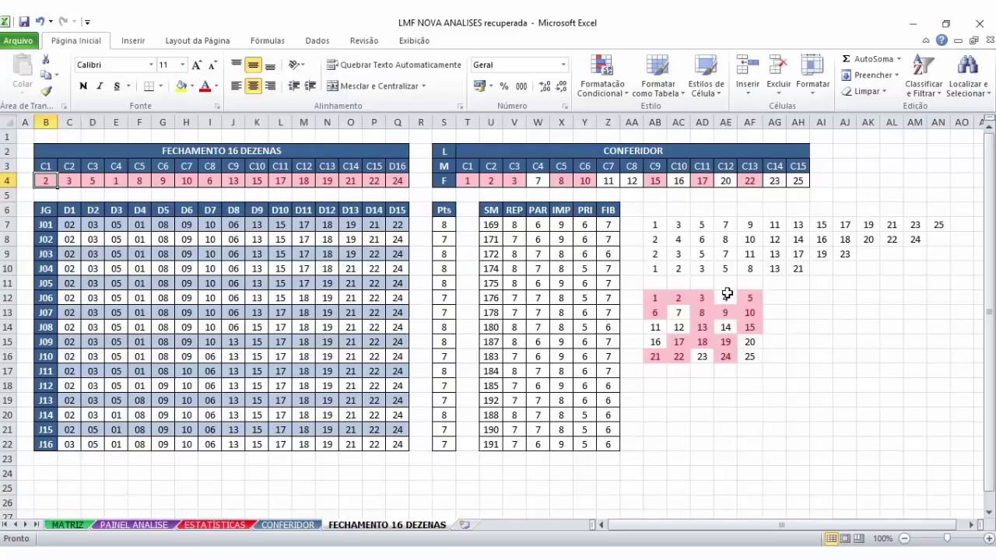
{"action": "left_click_drag", "start_coordinate": [726, 293], "coordinate": [727, 356]}
{"action": "left_click", "coordinate": [744, 428]}
{"action": "left_click_drag", "start_coordinate": [733, 295], "coordinate": [734, 402]}
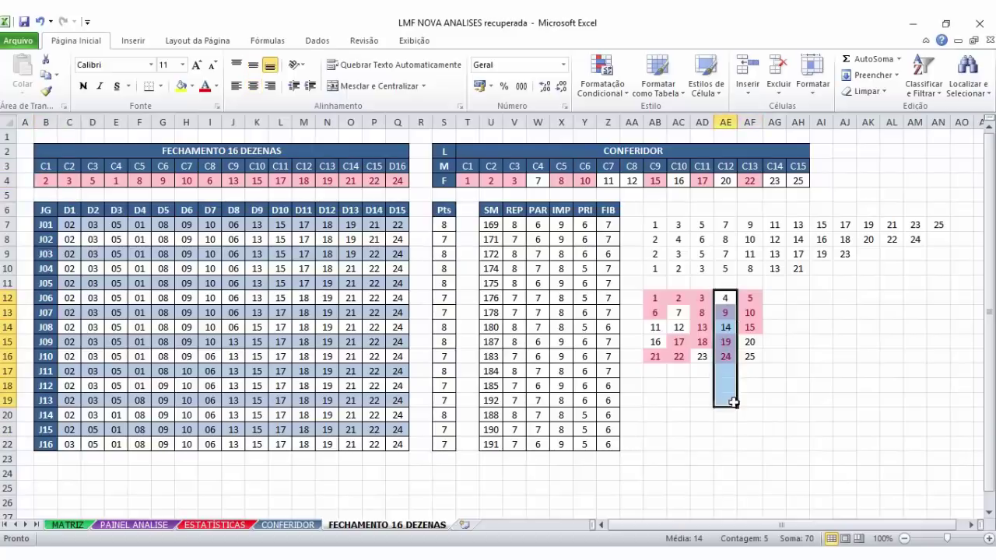
{"action": "left_click", "coordinate": [725, 443]}
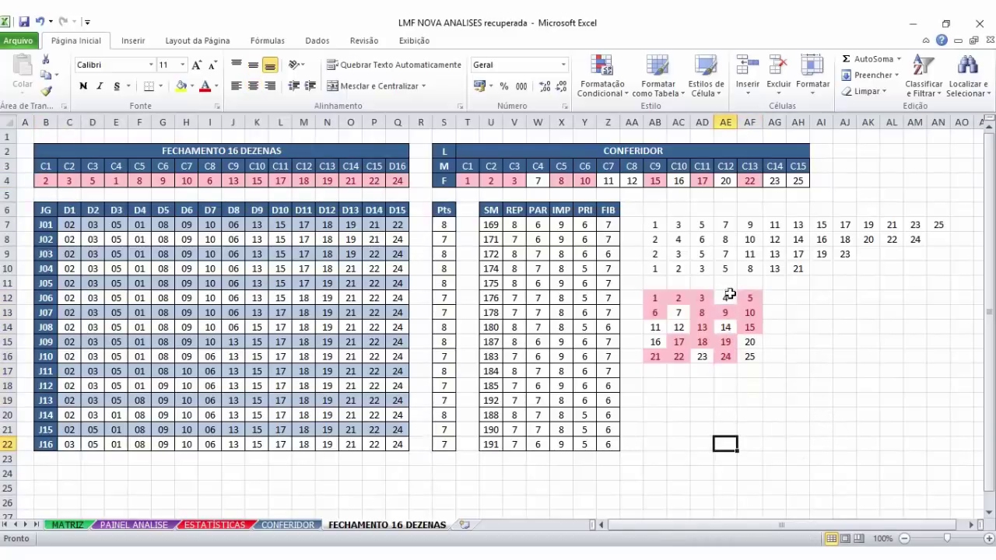
{"action": "left_click_drag", "start_coordinate": [729, 294], "coordinate": [751, 356]}
{"action": "left_click", "coordinate": [774, 414]}
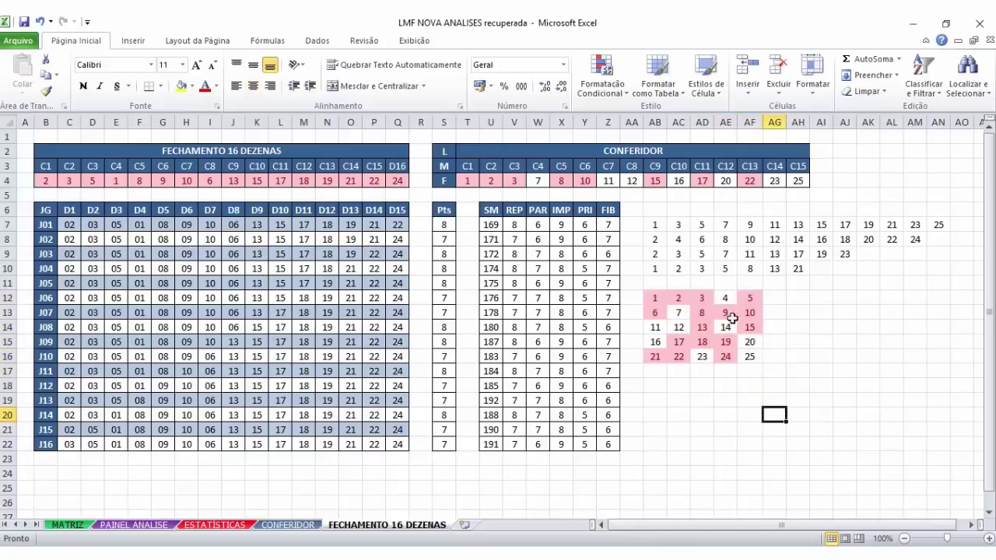
{"action": "left_click", "coordinate": [514, 225]}
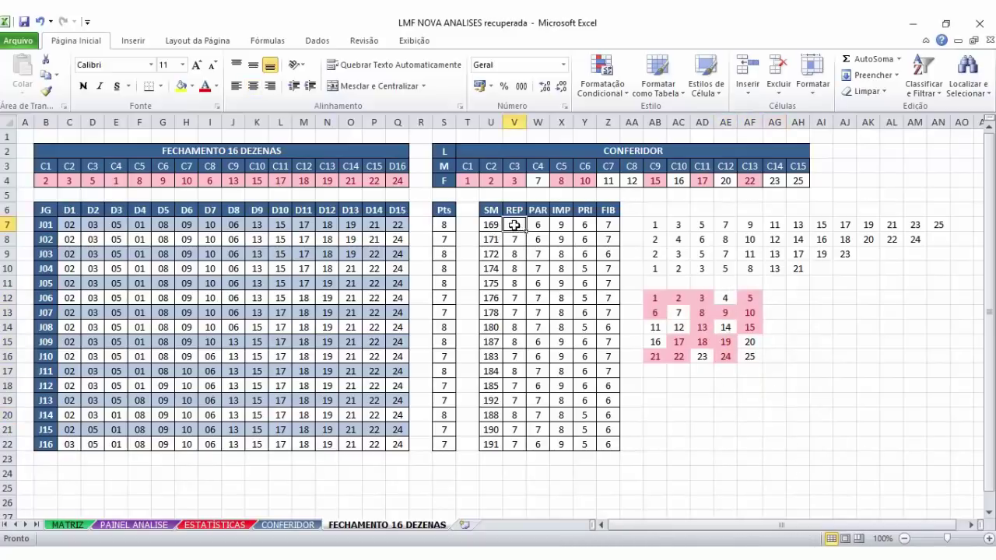
- Examine the REP values of all 16 games, number 25 in the grid, base number C3, and the 5 PRIMOS statistic on ESTATÍSTICAS
{"action": "left_click_drag", "start_coordinate": [514, 225], "coordinate": [520, 450]}
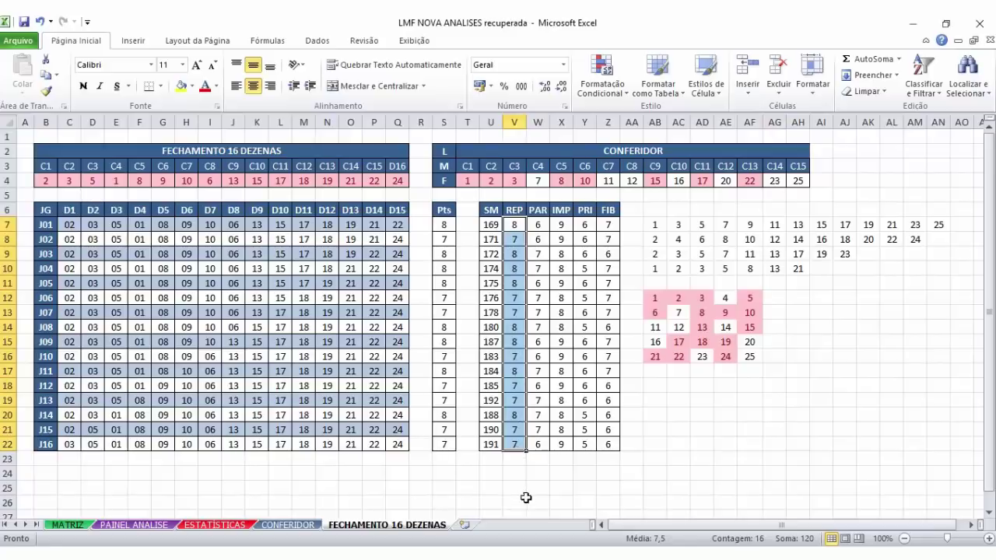
{"action": "left_click", "coordinate": [750, 429]}
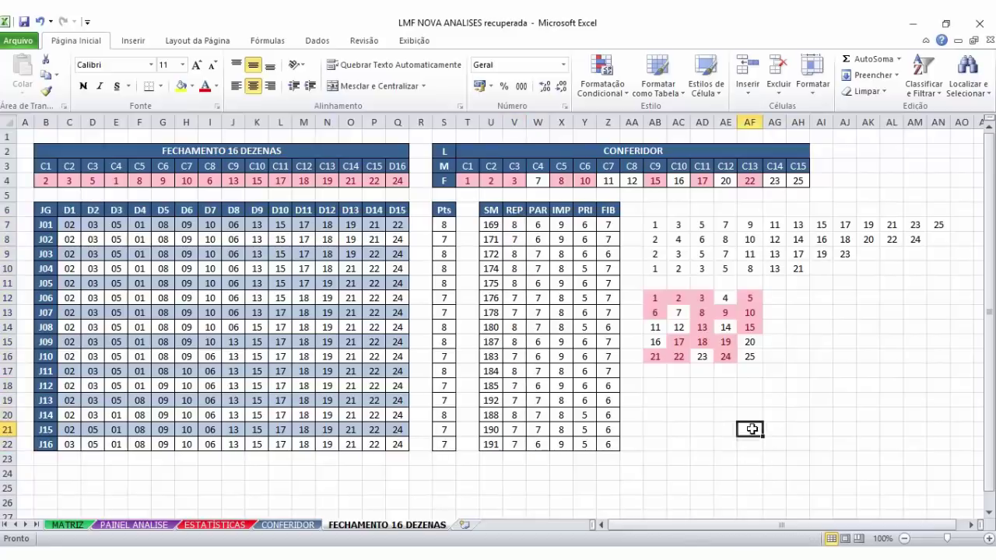
{"action": "left_click", "coordinate": [751, 355]}
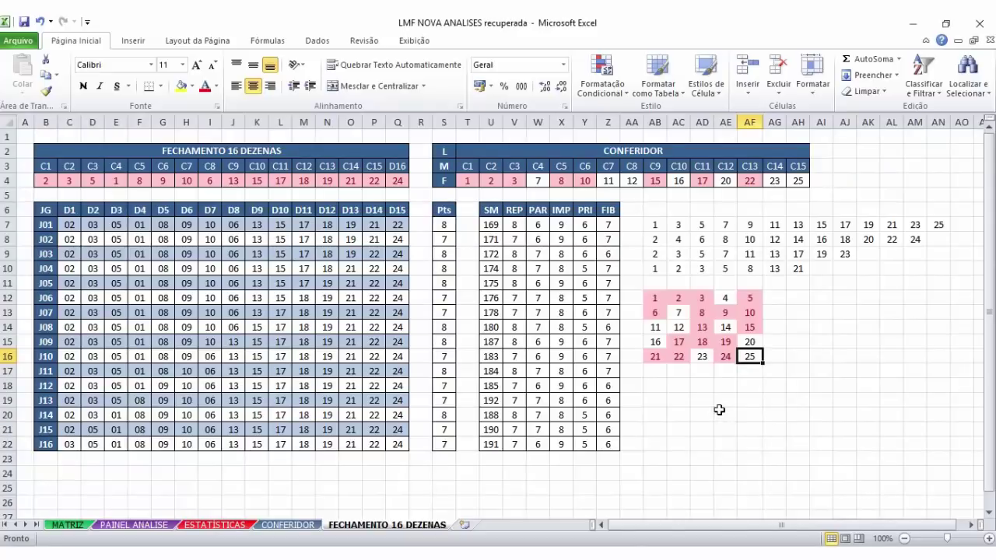
{"action": "left_click", "coordinate": [92, 180]}
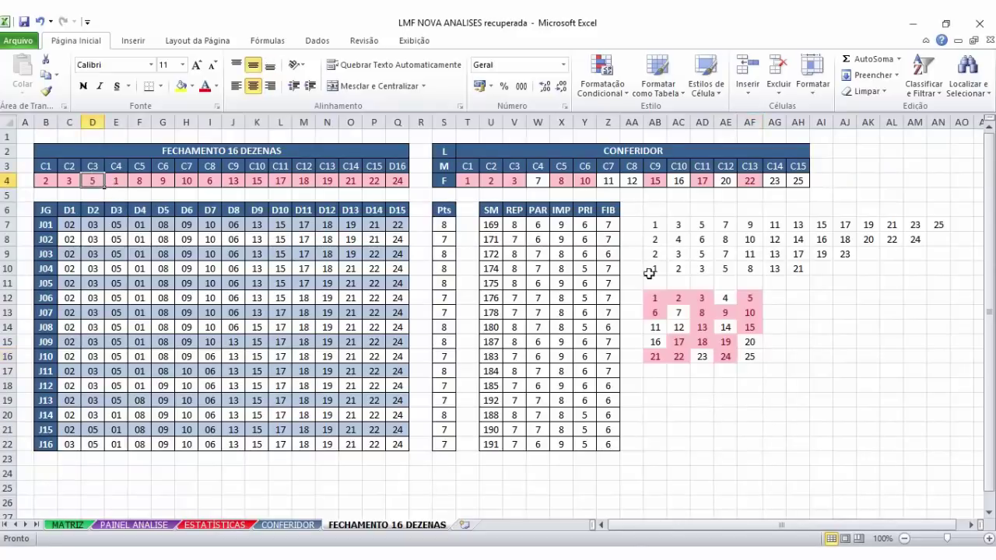
{"action": "left_click", "coordinate": [215, 525]}
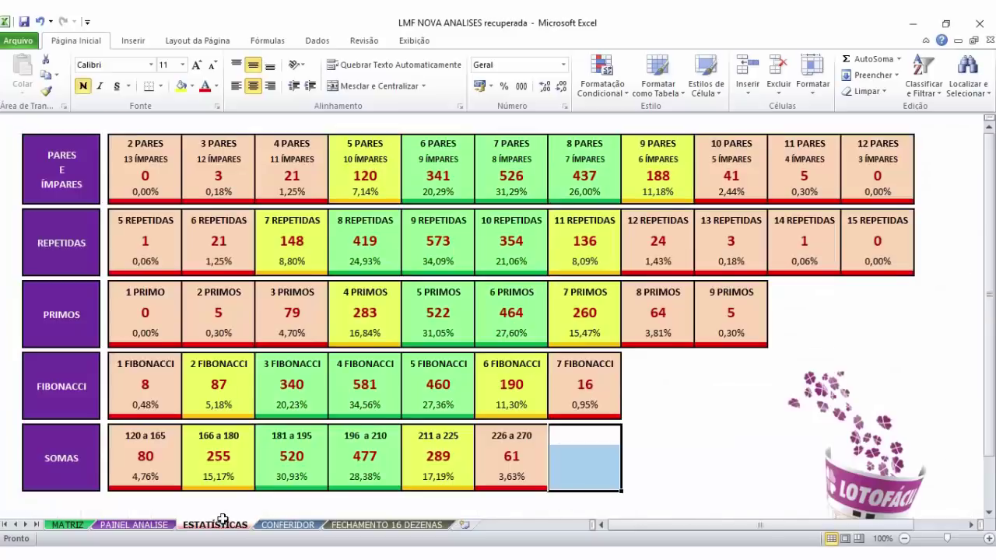
{"action": "left_click", "coordinate": [436, 291]}
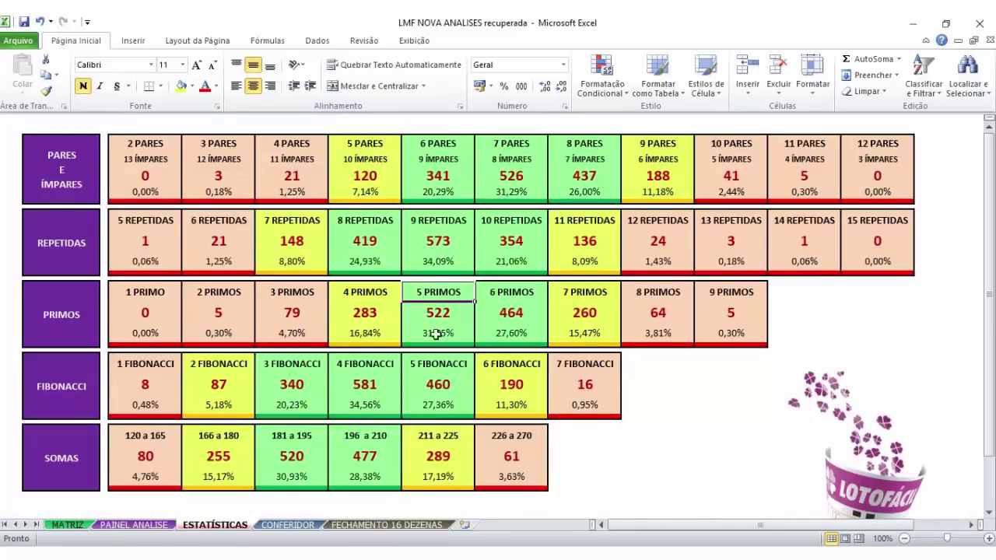
- Try 25 as base number C3 on FECHAMENTO 16 DEZENAS and examine the grid column headed by 4
{"action": "left_click", "coordinate": [344, 523]}
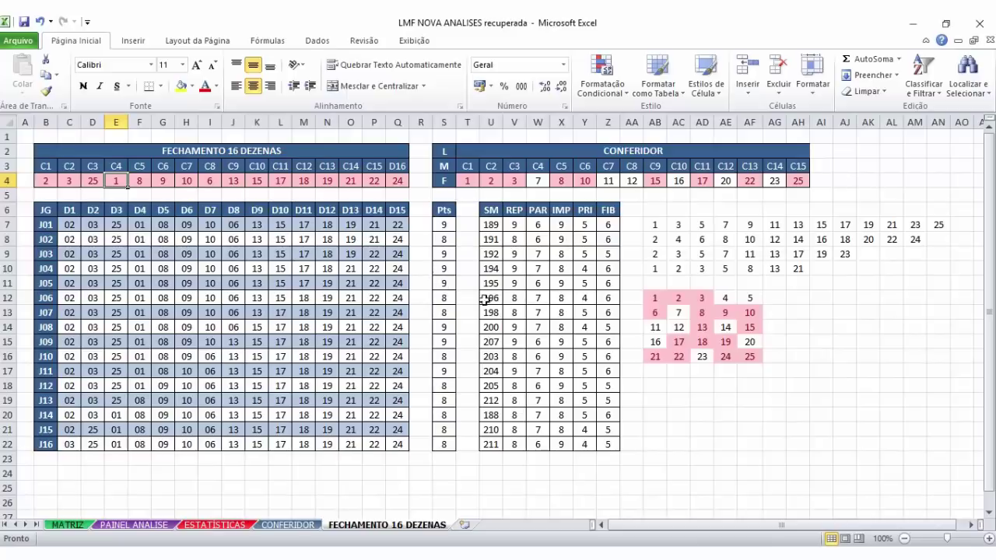
{"action": "left_click_drag", "start_coordinate": [726, 298], "coordinate": [726, 352]}
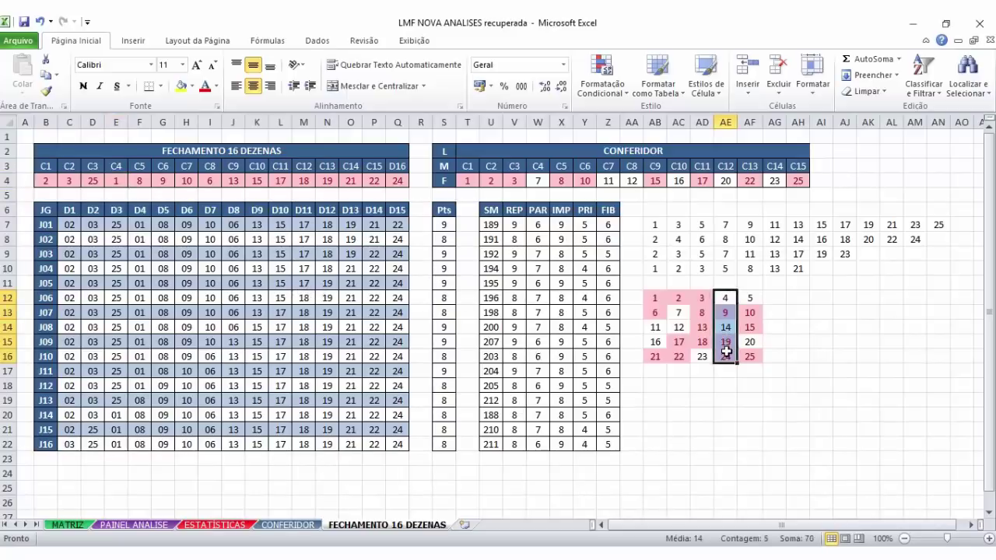
{"action": "left_click", "coordinate": [726, 353]}
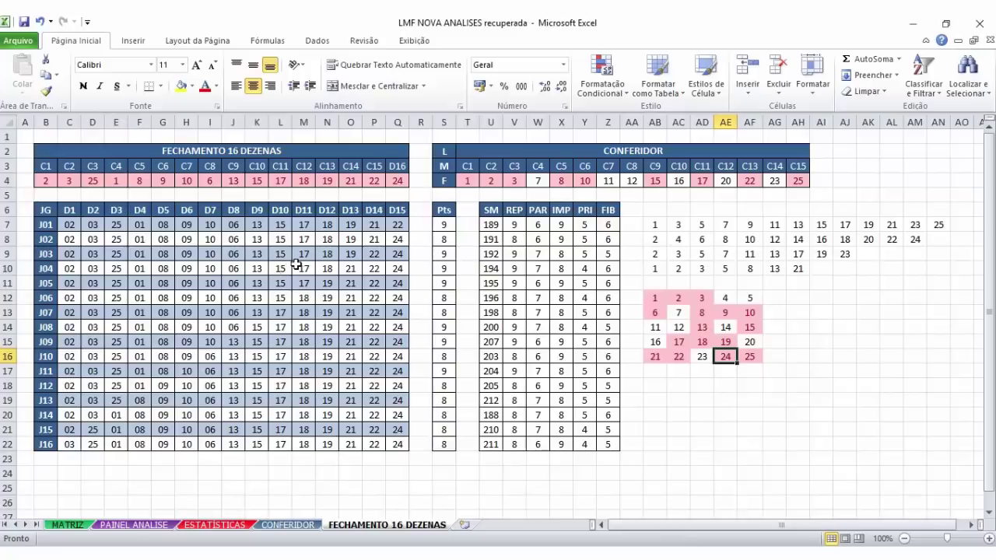
- Examine numbers 5, 4, 10 and 25 in the grid, and check the latest contest on the PAINEL ANALISE sheet
{"action": "left_click", "coordinate": [754, 299]}
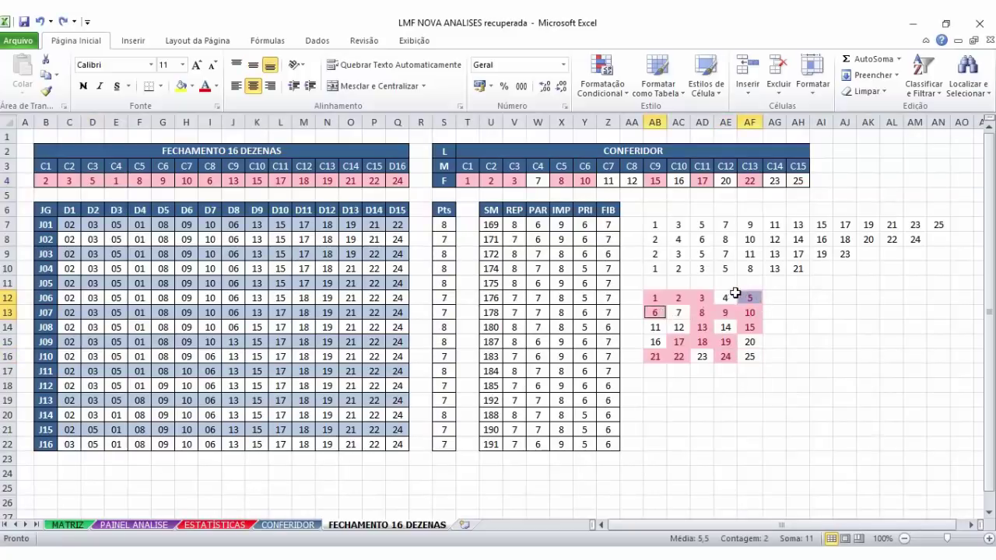
{"action": "left_click", "coordinate": [729, 296]}
{"action": "left_click", "coordinate": [750, 313]}
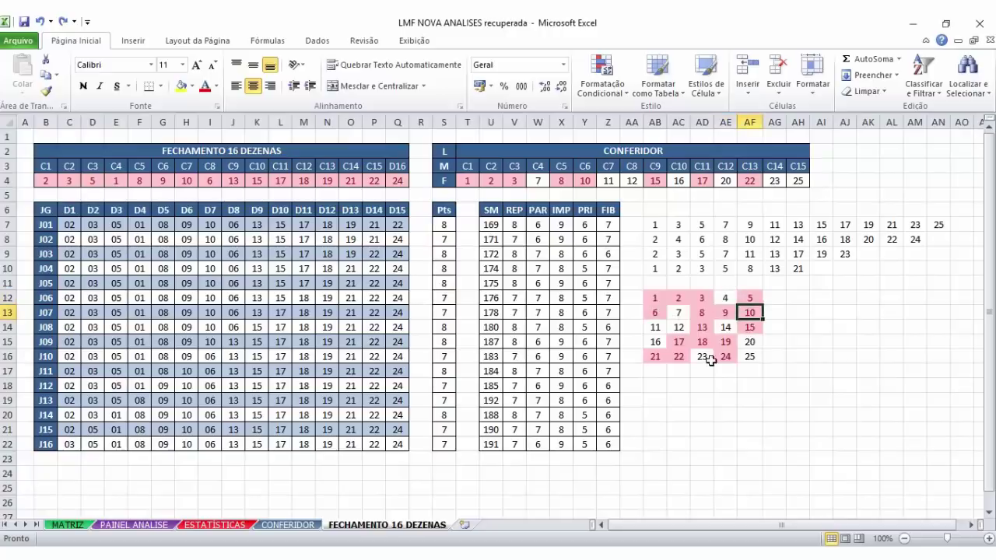
{"action": "left_click", "coordinate": [751, 356]}
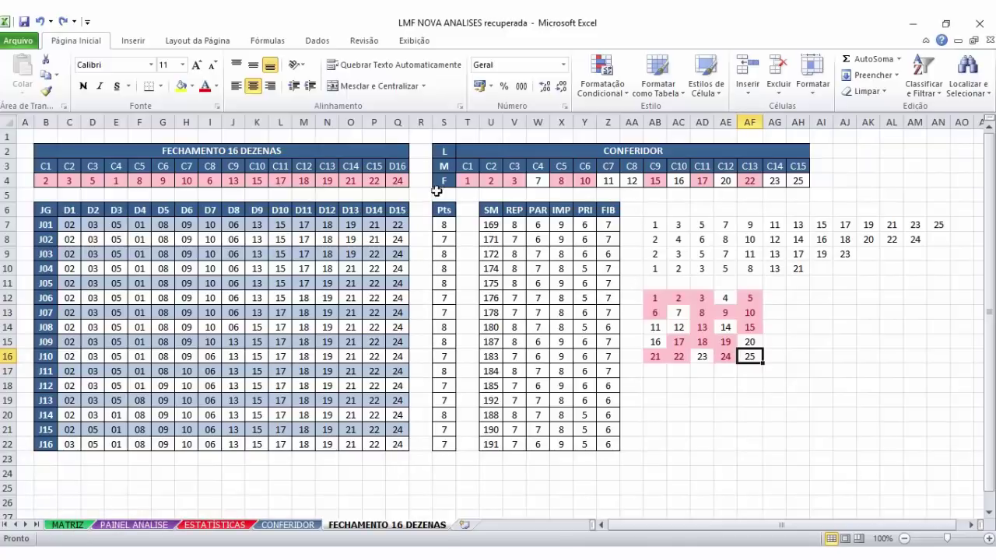
{"action": "left_click", "coordinate": [152, 526]}
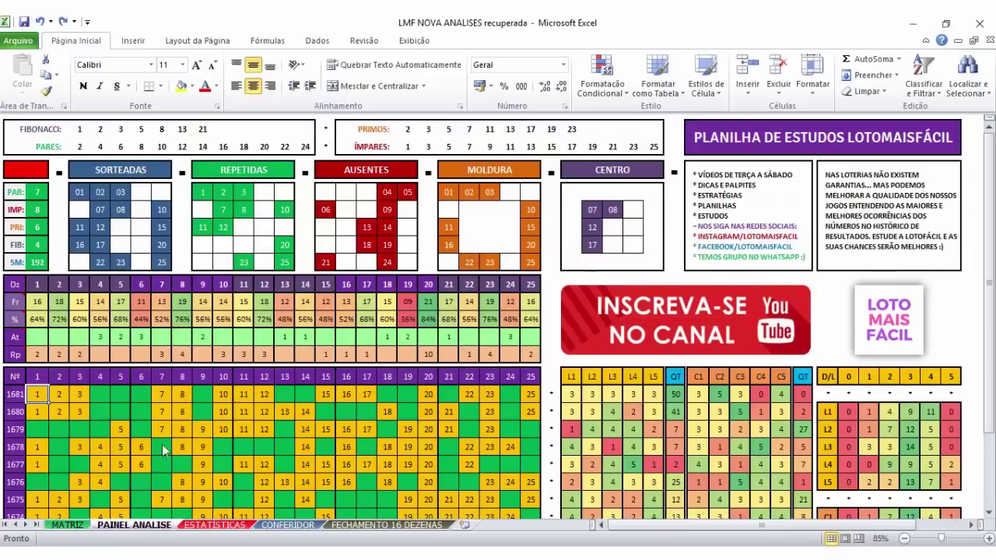
{"action": "left_click", "coordinate": [340, 529]}
- Try 25 as base number C14 of the 16-number closing, and undo the change
{"action": "left_click", "coordinate": [357, 184]}
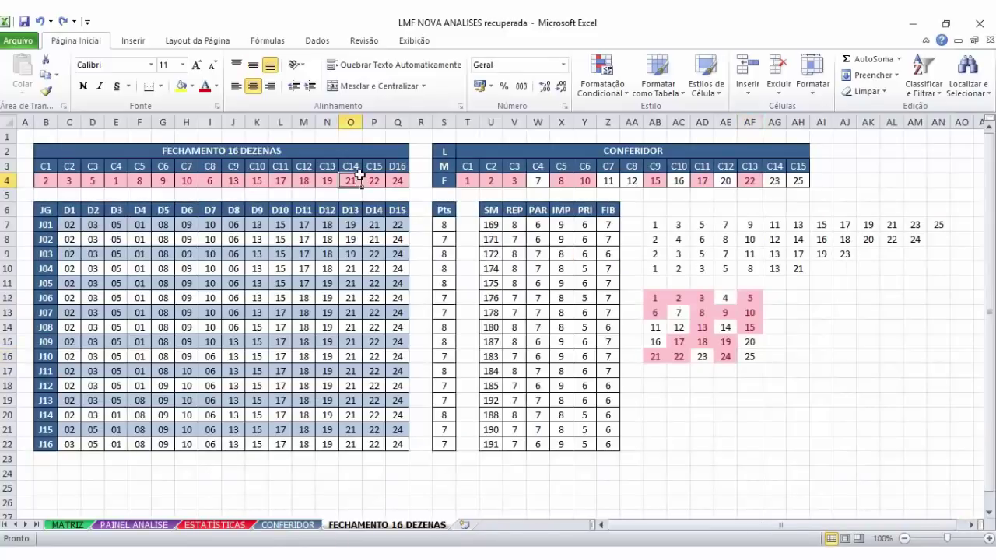
{"action": "type", "text": "25"}
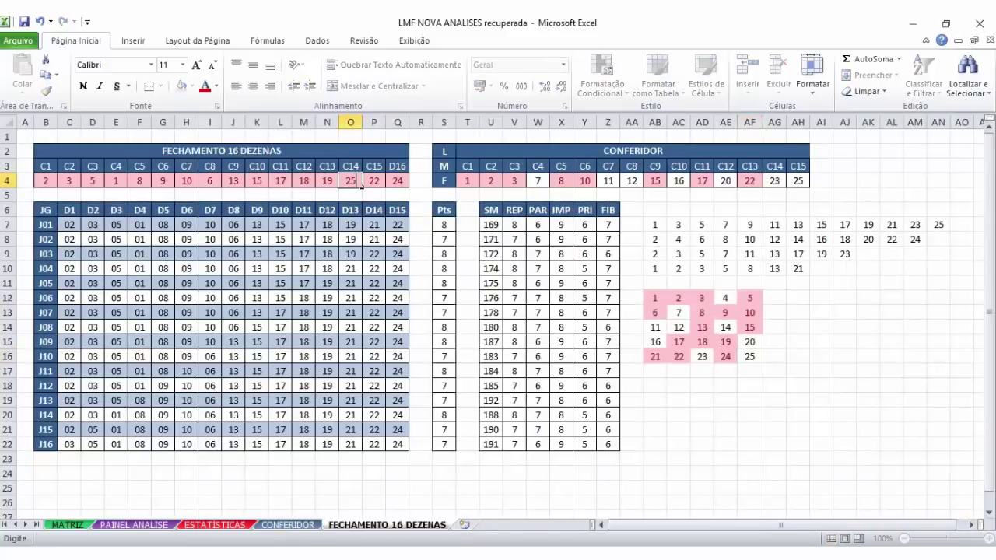
{"action": "key", "text": "Tab"}
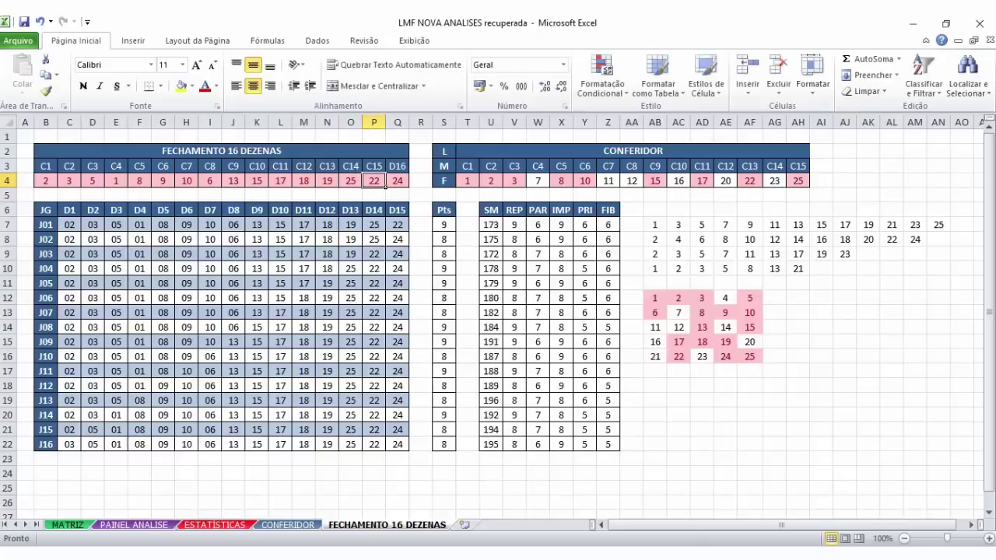
{"action": "key", "text": "ctrl+z"}
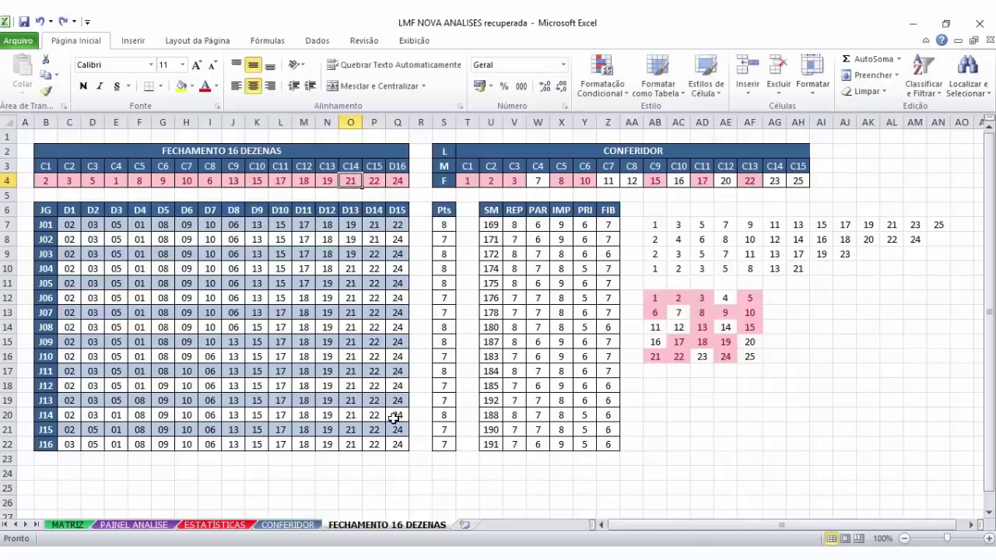
- Undo the last change to base number C4 and set base number C14 to 25
{"action": "key", "text": "ctrl+z"}
{"action": "left_click", "coordinate": [725, 385]}
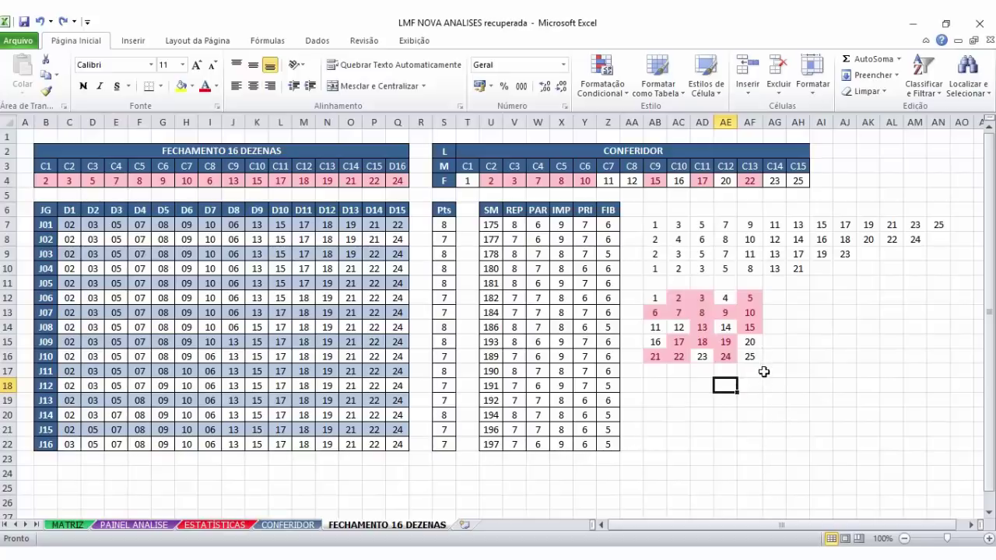
{"action": "left_click", "coordinate": [358, 187]}
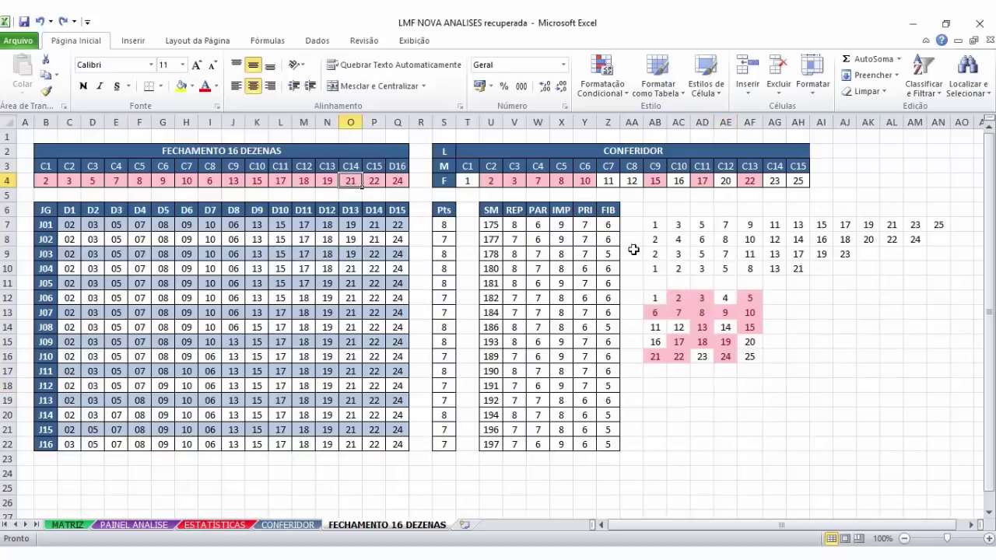
{"action": "type", "text": "25"}
{"action": "key", "text": "Tab"}
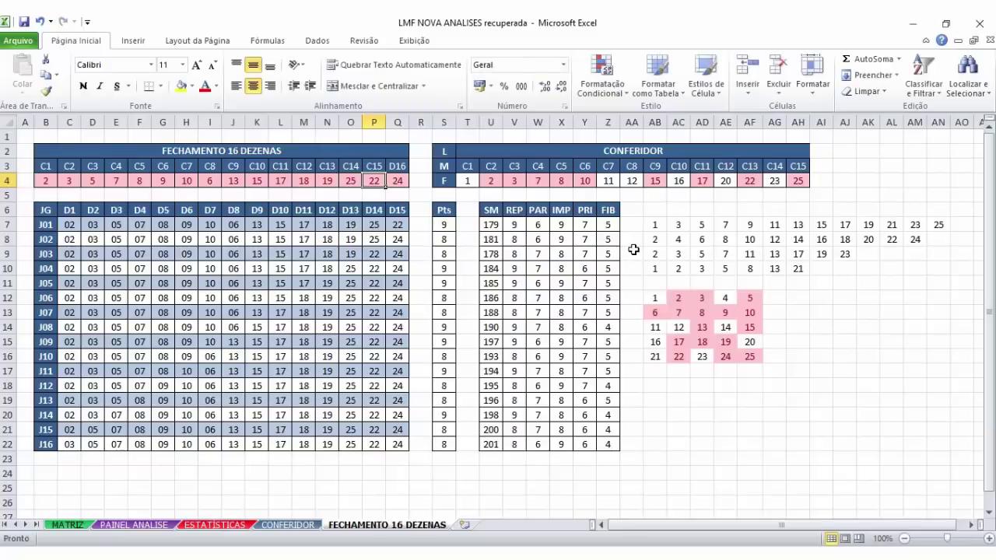
- Set base number C6 of the 16-number closing to 4
{"action": "key", "text": "Left"}
{"action": "key", "text": "Left"}
{"action": "key", "text": "Left"}
{"action": "key", "text": "Left"}
{"action": "key", "text": "Left"}
{"action": "key", "text": "Left"}
{"action": "key", "text": "Left"}
{"action": "key", "text": "Left"}
{"action": "key", "text": "Left"}
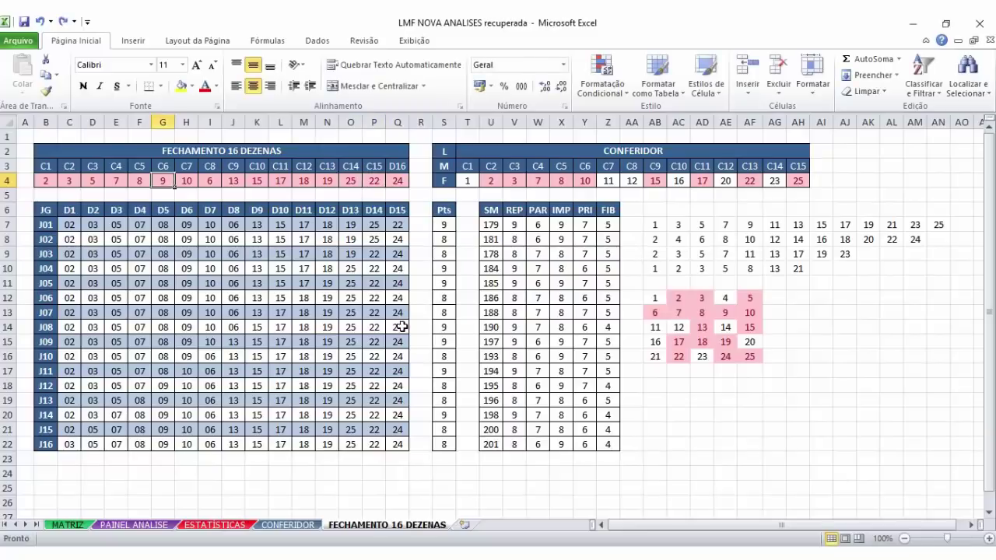
{"action": "type", "text": "4"}
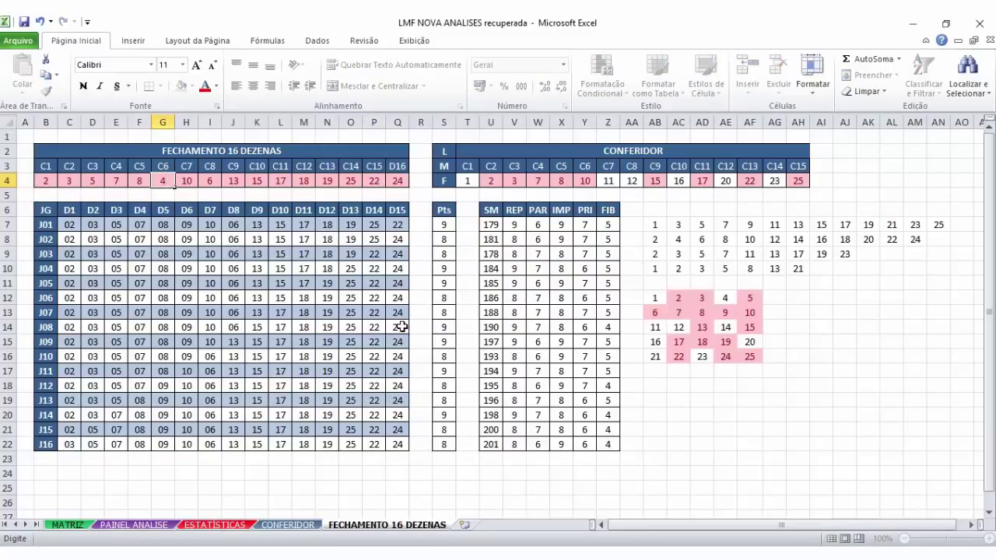
{"action": "key", "text": "Tab"}
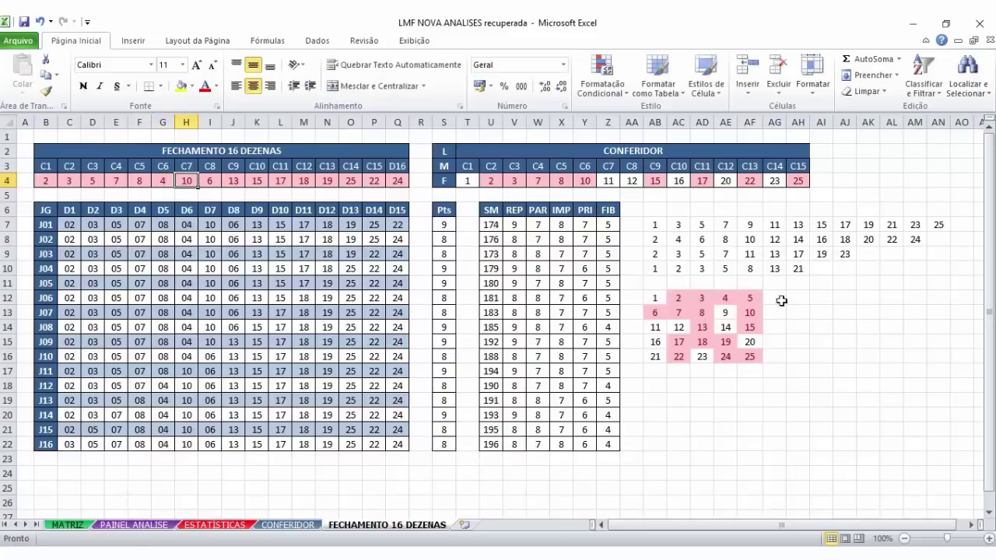
- Examine numbers 4, 5 and 6 in the grid, the D6 column of the games, and base number C8
{"action": "left_click_drag", "start_coordinate": [725, 298], "coordinate": [749, 298]}
{"action": "left_click", "coordinate": [655, 311]}
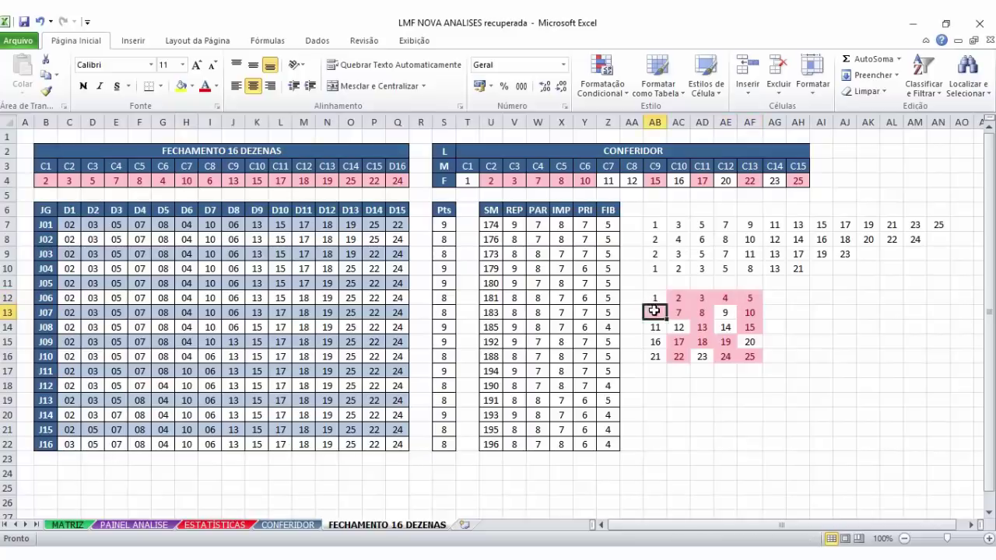
{"action": "left_click_drag", "start_coordinate": [187, 225], "coordinate": [211, 433]}
{"action": "left_click", "coordinate": [188, 401]}
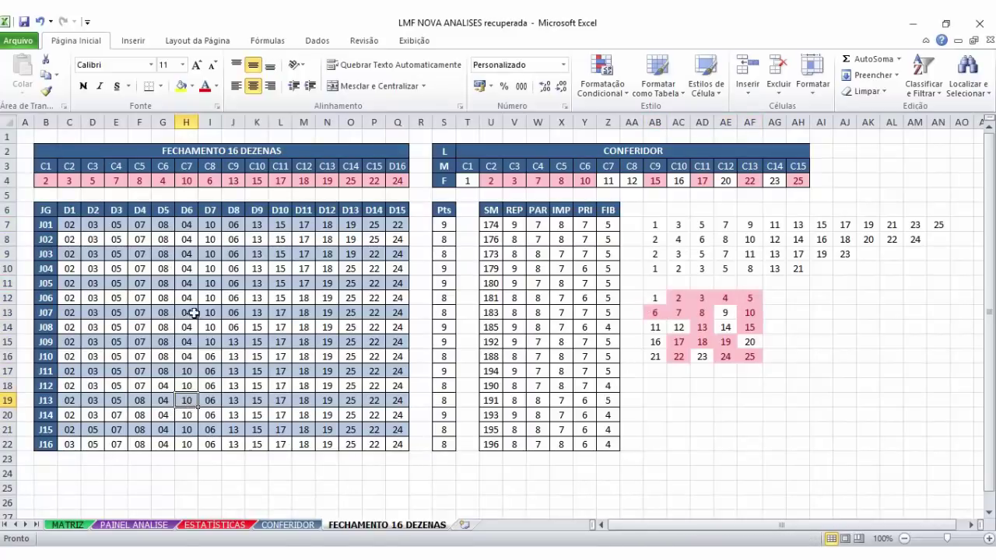
{"action": "left_click", "coordinate": [186, 230]}
{"action": "left_click", "coordinate": [215, 183]}
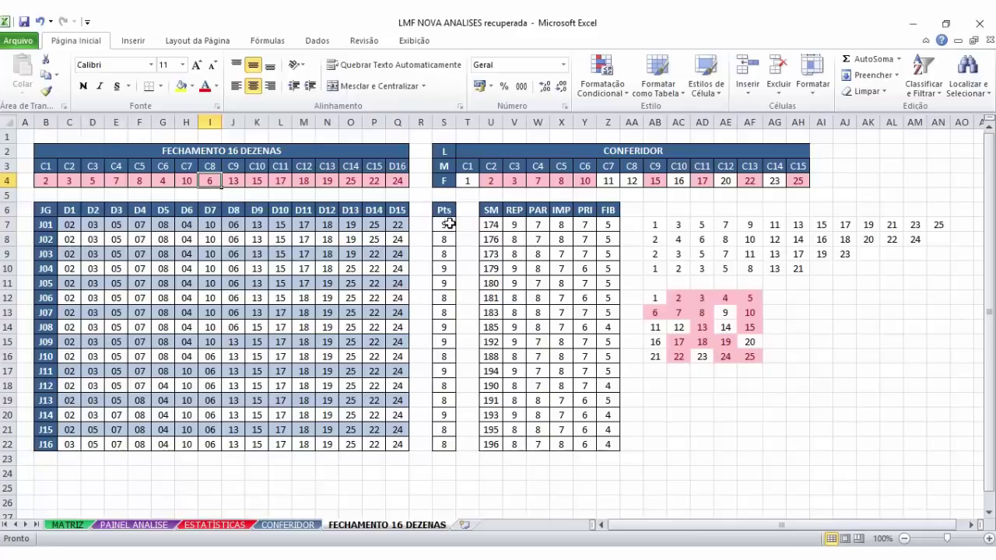
{"action": "left_click", "coordinate": [693, 439]}
- Examine the grid columns headed by 2 to 5 and the games' REP, PAR and PRI values
{"action": "left_click_drag", "start_coordinate": [678, 298], "coordinate": [766, 358]}
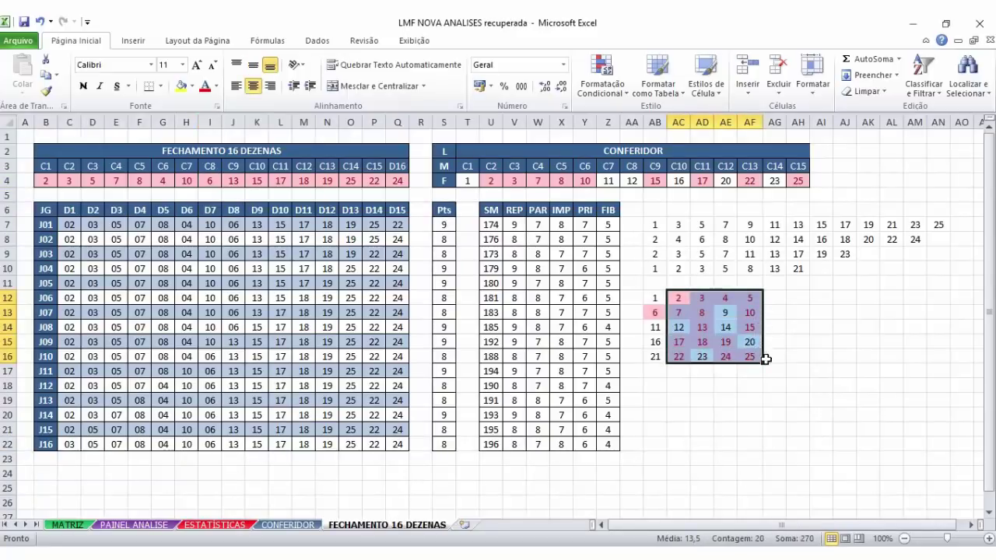
{"action": "left_click", "coordinate": [771, 368]}
{"action": "left_click_drag", "start_coordinate": [513, 225], "coordinate": [534, 428]}
{"action": "left_click", "coordinate": [543, 225]}
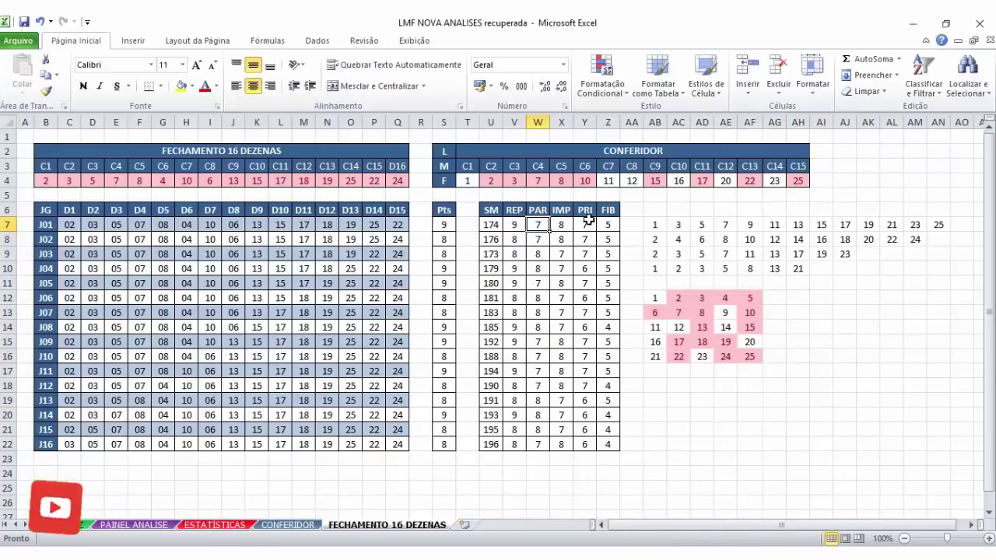
{"action": "left_click_drag", "start_coordinate": [589, 221], "coordinate": [593, 443]}
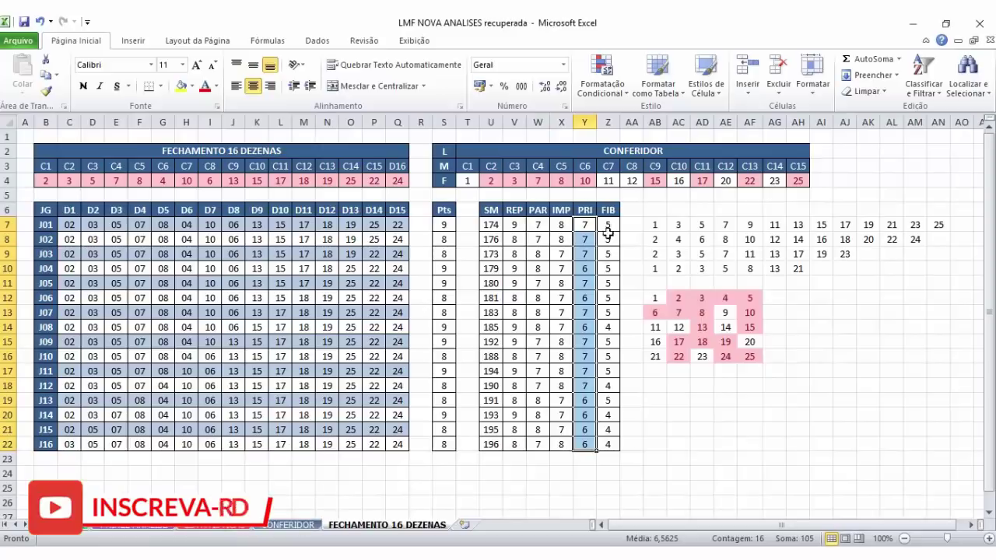
- Compare the 6 and 7 PRIMOS and 5 FIBONACCI statistics on ESTATÍSTICAS, and view the CONFERIDOR sheet
{"action": "left_click", "coordinate": [244, 523]}
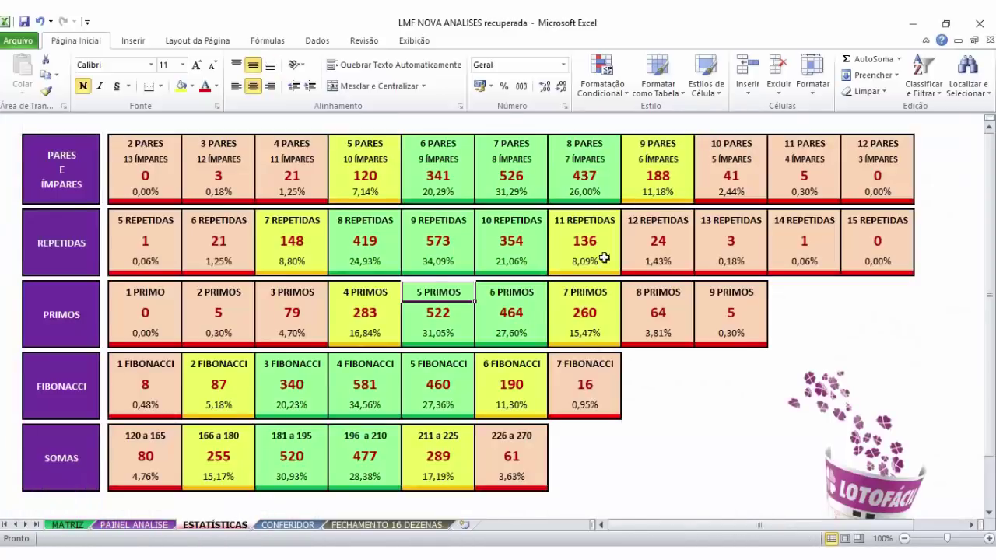
{"action": "left_click_drag", "start_coordinate": [518, 287], "coordinate": [583, 316]}
{"action": "left_click", "coordinate": [529, 324]}
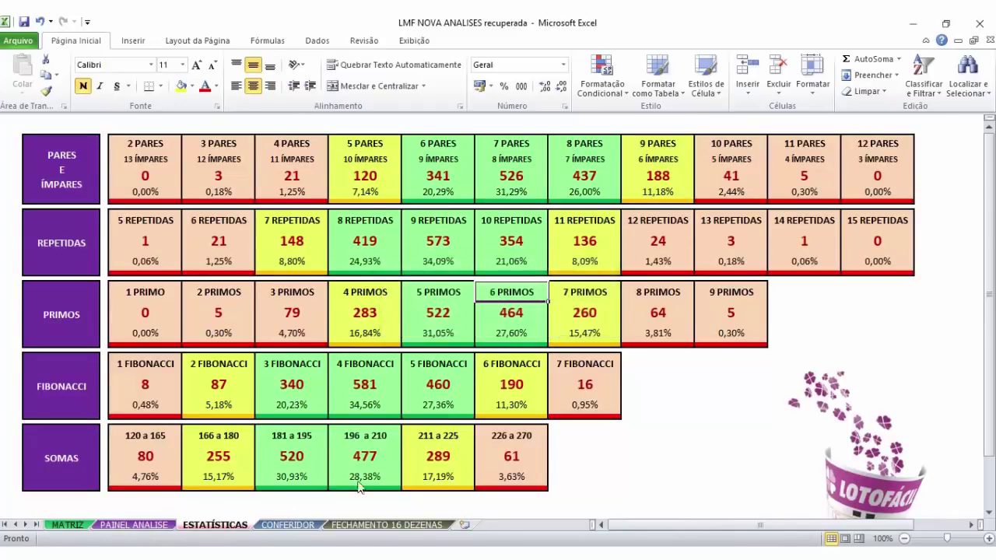
{"action": "left_click", "coordinate": [438, 364]}
{"action": "left_click", "coordinate": [285, 525]}
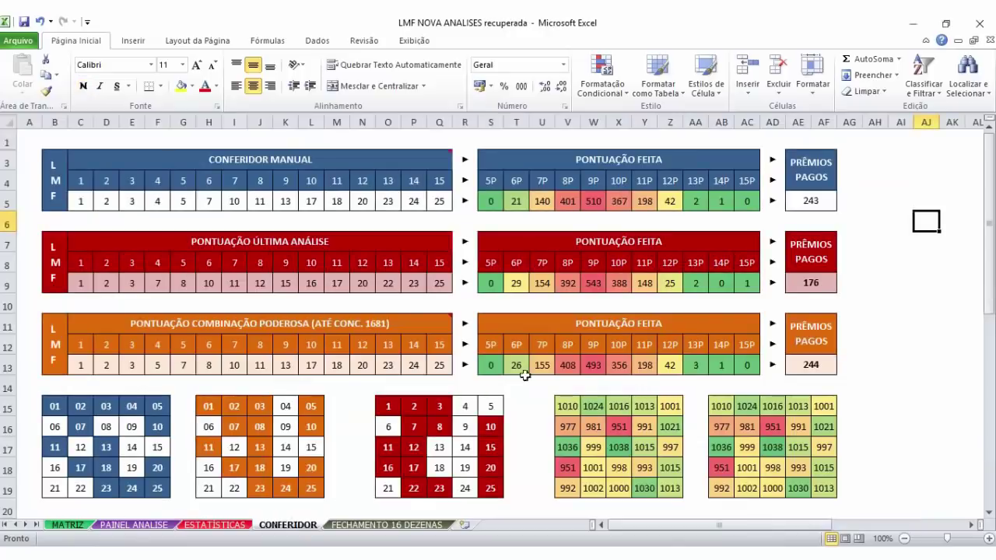
- Copy the 16 base numbers on FECHAMENTO 16 DEZENAS into row 25 below the games, starting at B25
{"action": "left_click", "coordinate": [385, 524]}
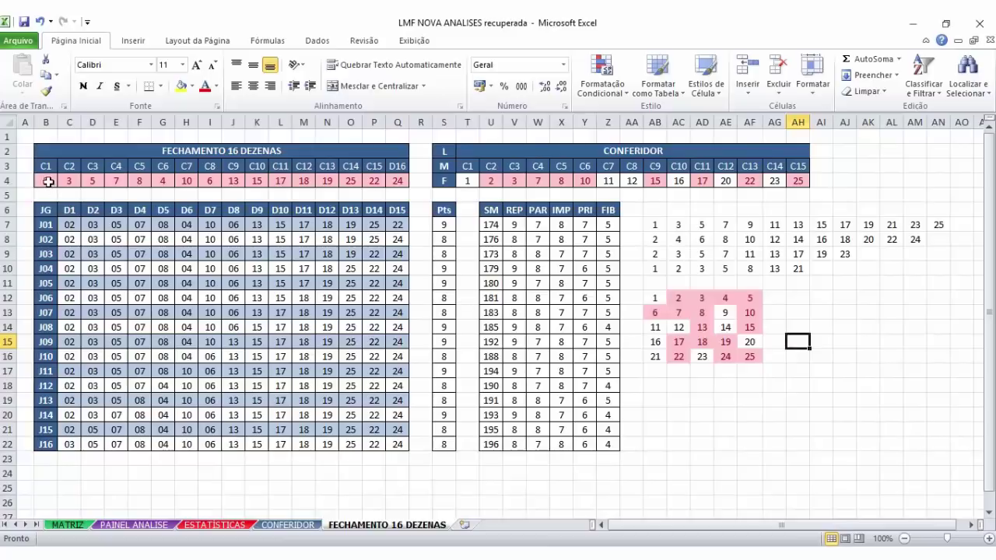
{"action": "left_click_drag", "start_coordinate": [47, 182], "coordinate": [391, 182]}
{"action": "key", "text": "ctrl+c"}
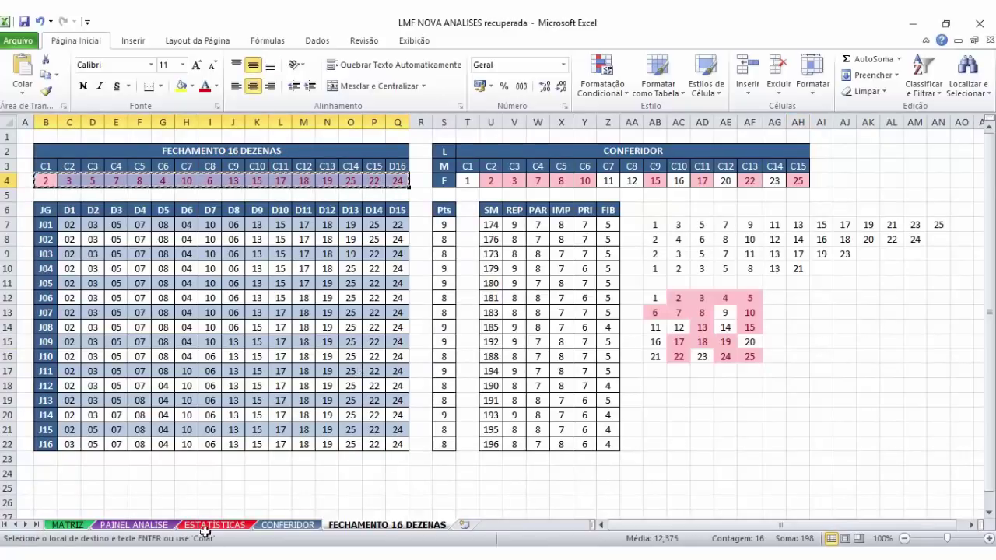
{"action": "left_click", "coordinate": [57, 488]}
{"action": "key", "text": "Return"}
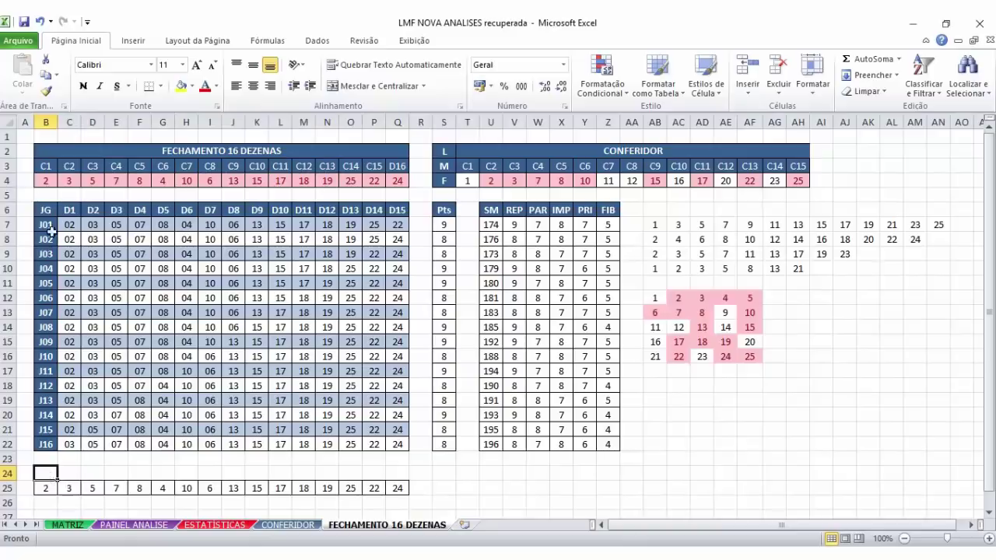
- Reorder the base numbers in row 4 ascending by setting C3 to C8 to 4, 5, 6, 7, 8 and 10
{"action": "key", "text": "Right"}
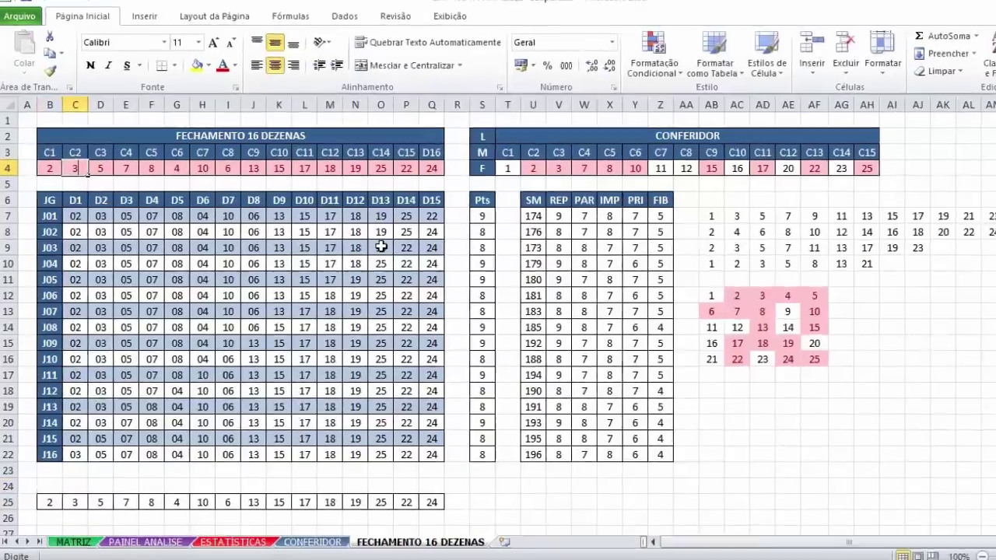
{"action": "key", "text": "Right"}
{"action": "type", "text": "4"}
{"action": "key", "text": "Right"}
{"action": "type", "text": "5"}
{"action": "key", "text": "Right"}
{"action": "type", "text": "6"}
{"action": "key", "text": "Right"}
{"action": "type", "text": "7"}
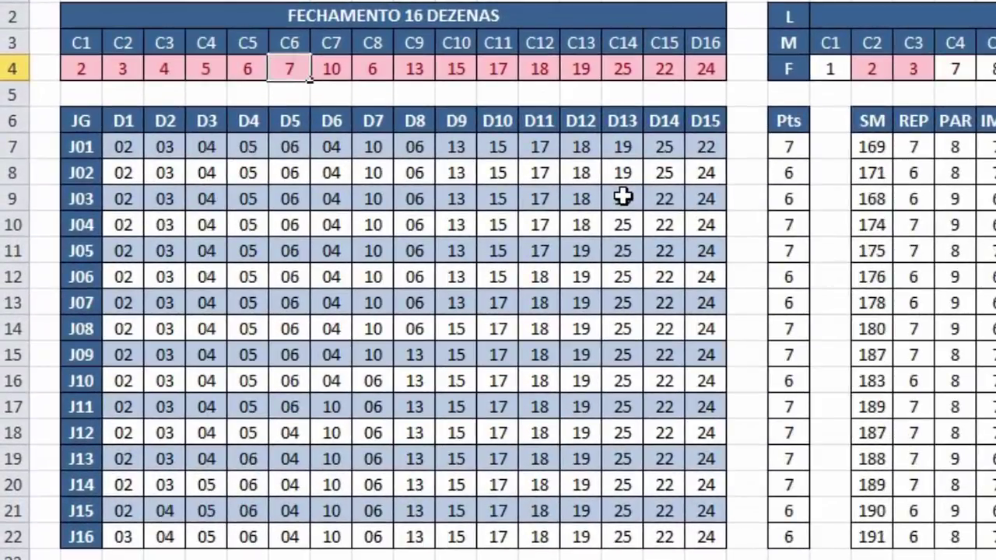
{"action": "key", "text": "Right"}
{"action": "type", "text": "8"}
{"action": "key", "text": "Right"}
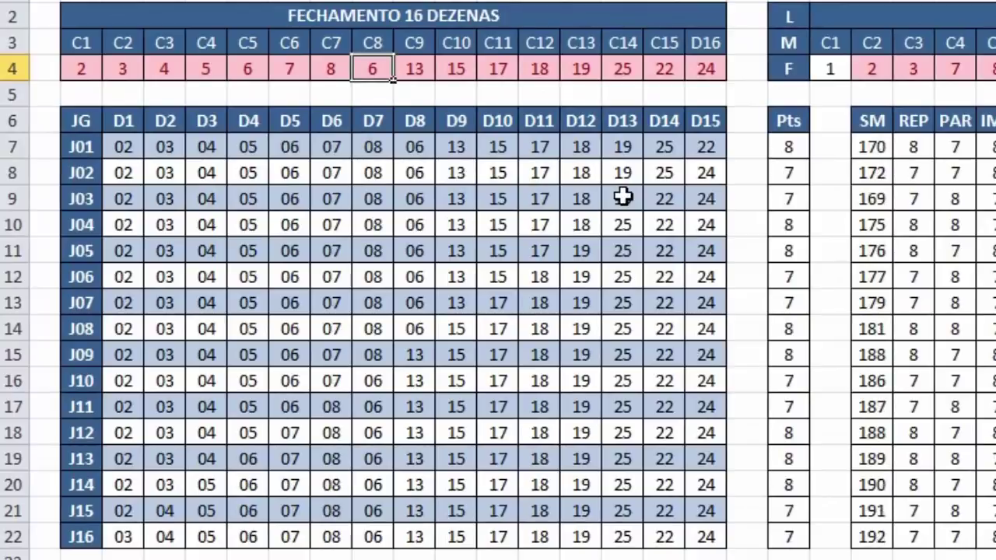
{"action": "type", "text": "10"}
{"action": "key", "text": "Right"}
- Complete the ascending order of the base numbers in row 4 with 22, 24 and 25 under C14, C15 and D16
{"action": "key", "text": "Right"}
{"action": "key", "text": "Right"}
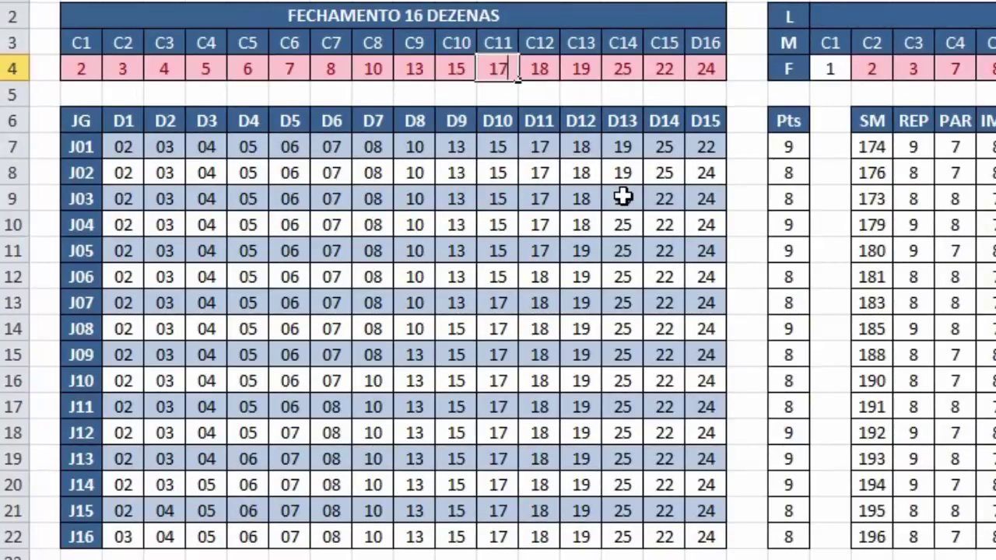
{"action": "key", "text": "Right"}
{"action": "key", "text": "Right"}
{"action": "key", "text": "Right"}
{"action": "type", "text": "22"}
{"action": "key", "text": "Right"}
{"action": "type", "text": "24"}
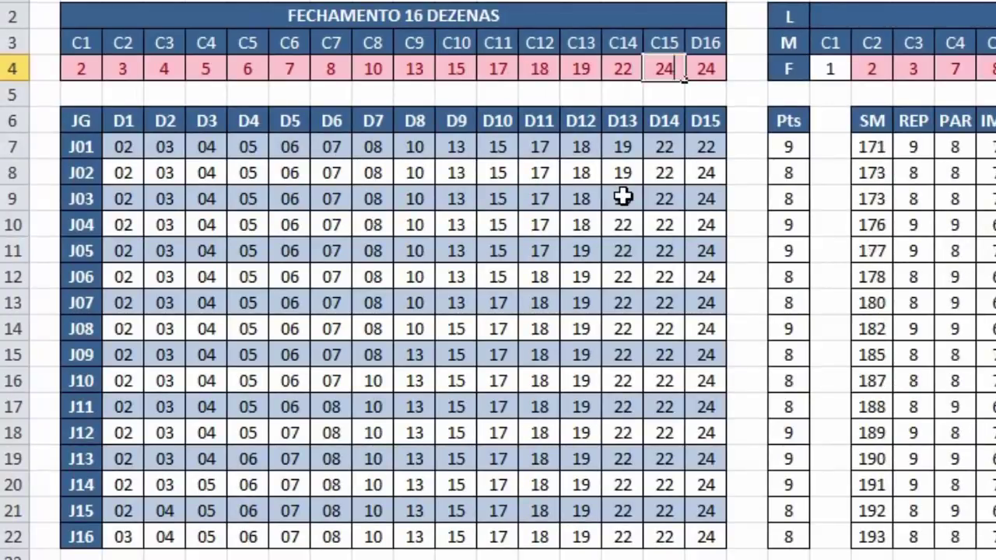
{"action": "key", "text": "Right"}
{"action": "type", "text": "25"}
{"action": "key", "text": "Return"}
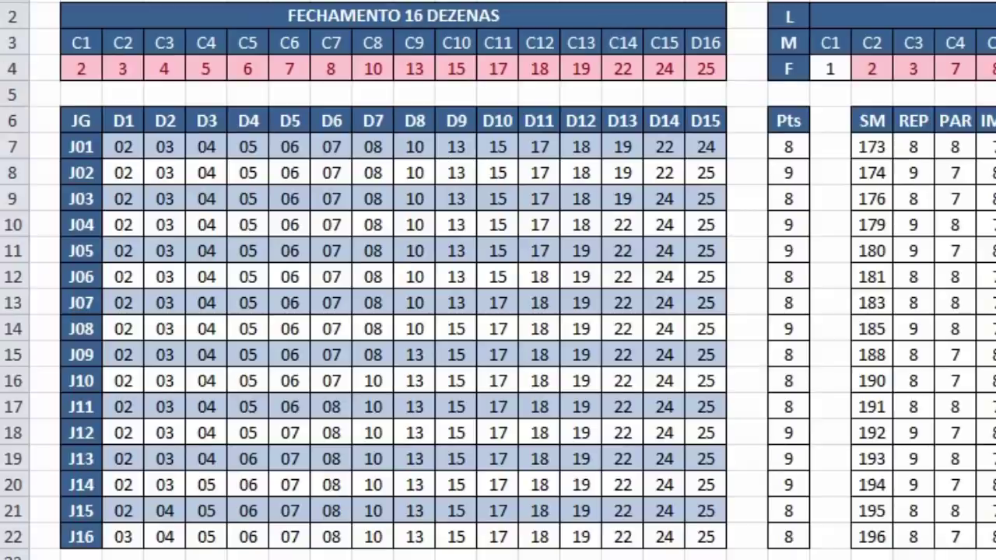
{"action": "left_click", "coordinate": [45, 406]}
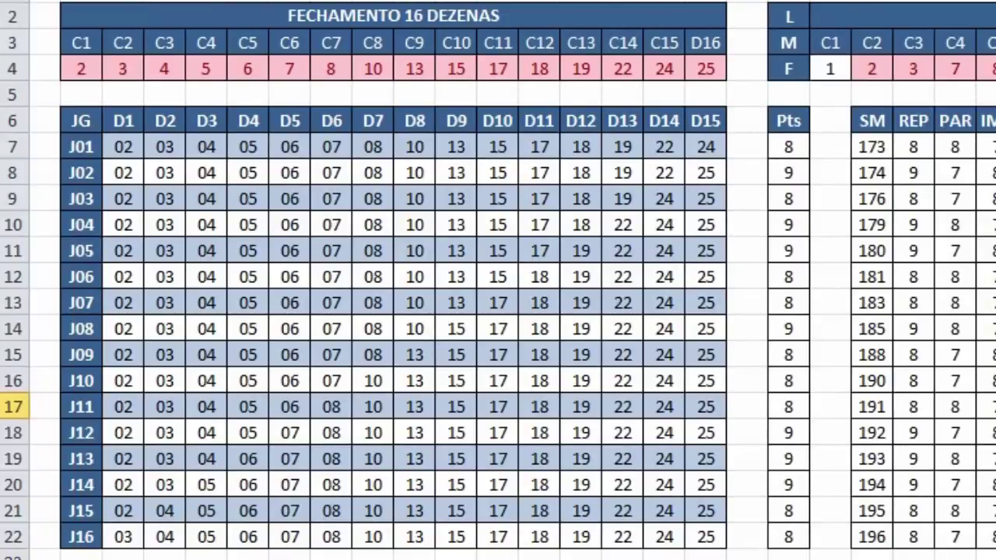